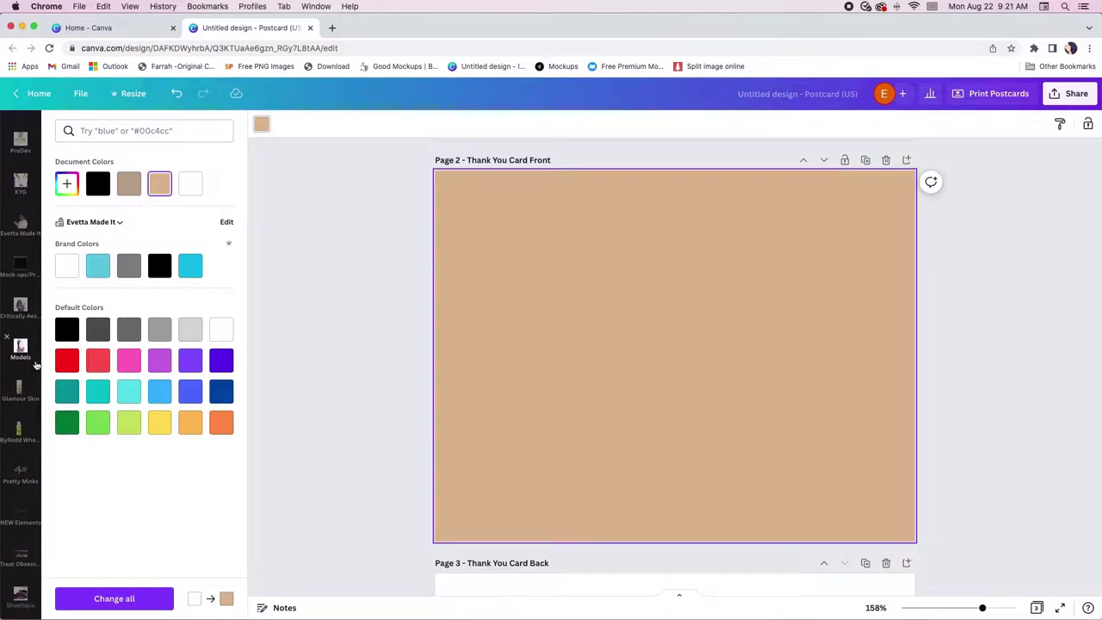
# Step: Add the three-model photo from the Models folder to the Thank You Card Front page and remove its background
pyautogui.click(21, 298)
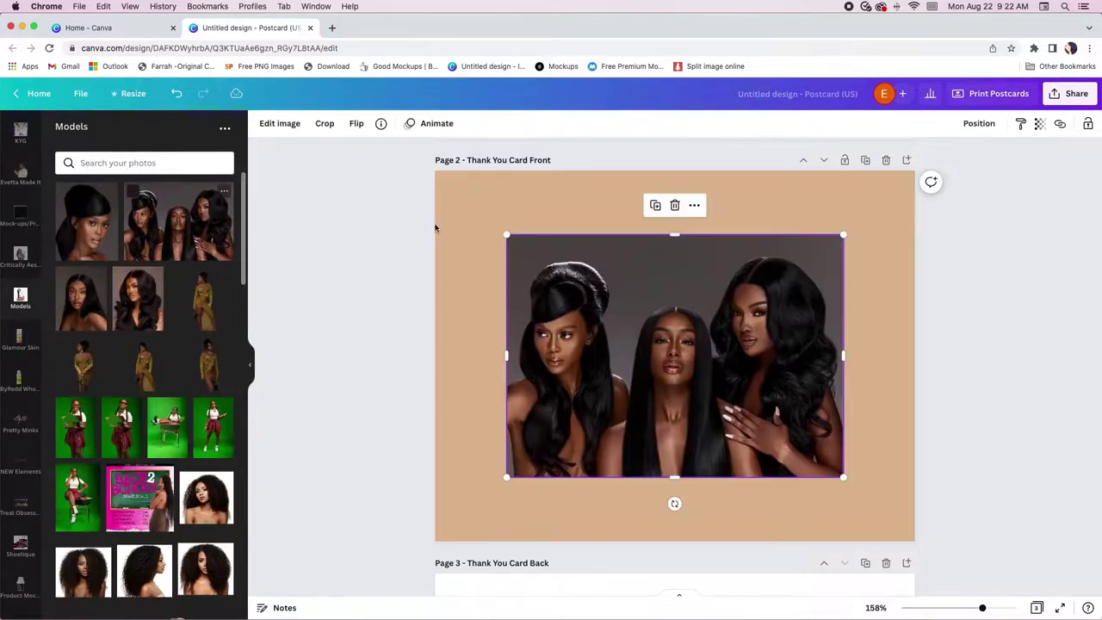
pyautogui.moveTo(711, 328); pyautogui.dragTo(699, 307)
pyautogui.click(303, 127)
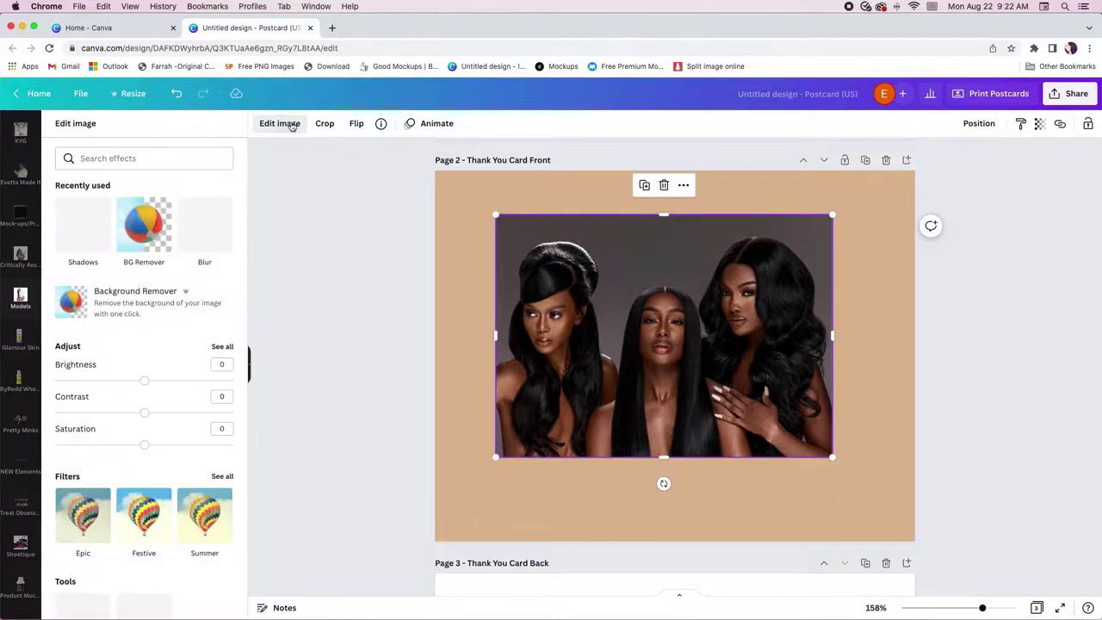
pyautogui.click(157, 235)
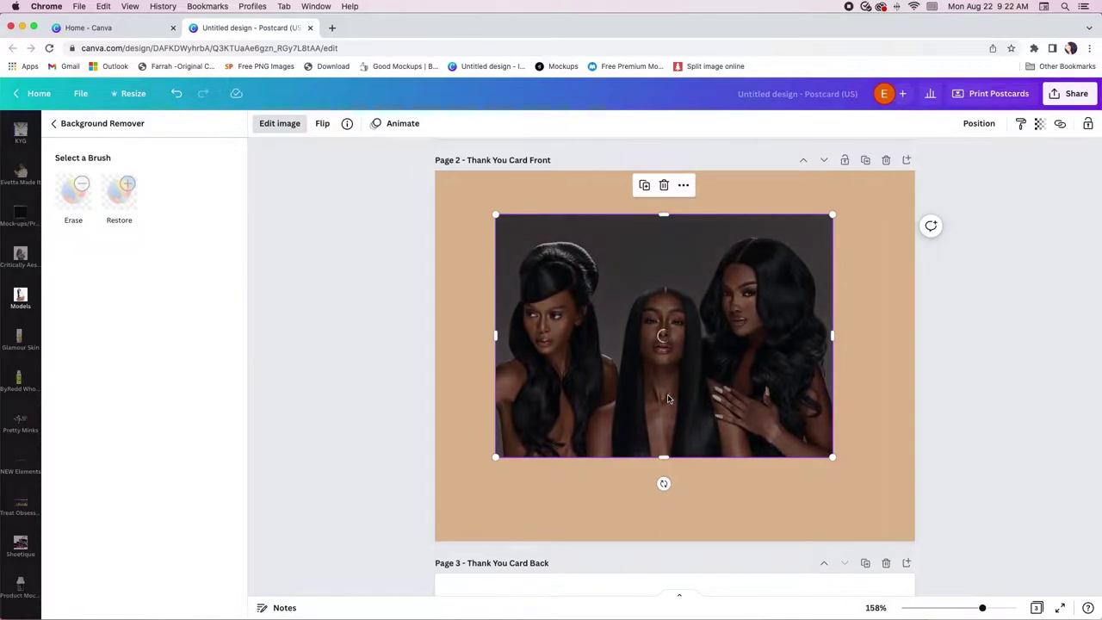
pyautogui.click(216, 596)
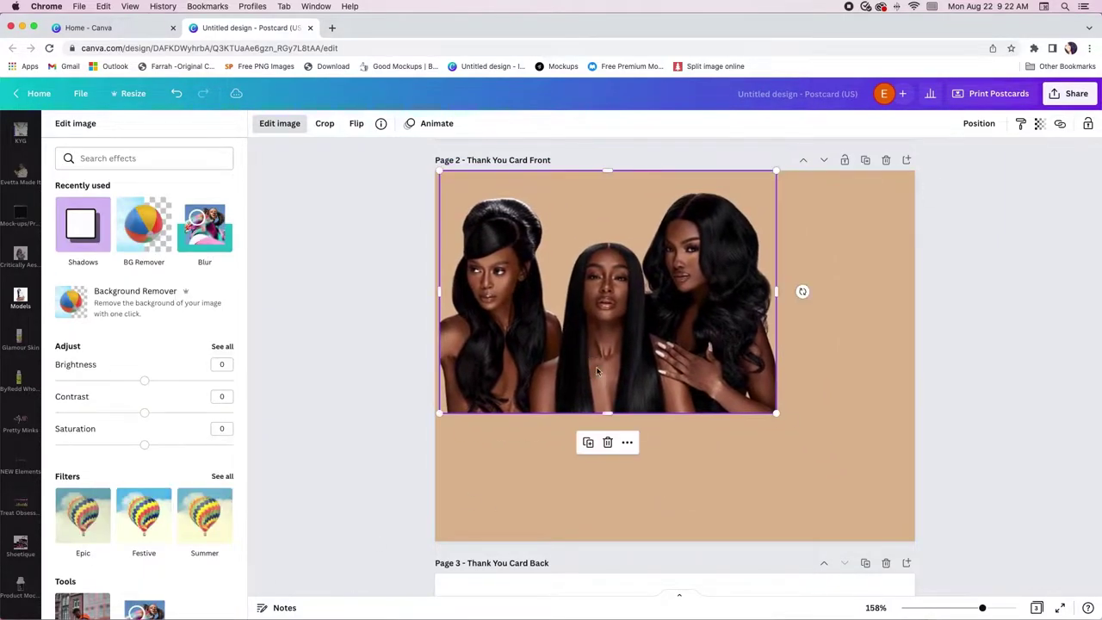
# Step: Enlarge the cut-out photo to the card's full width along its lower edge and fade it with a low transparency value
pyautogui.moveTo(783, 418); pyautogui.dragTo(781, 463)
pyautogui.moveTo(431, 203); pyautogui.dragTo(436, 201)
pyautogui.click(1039, 126)
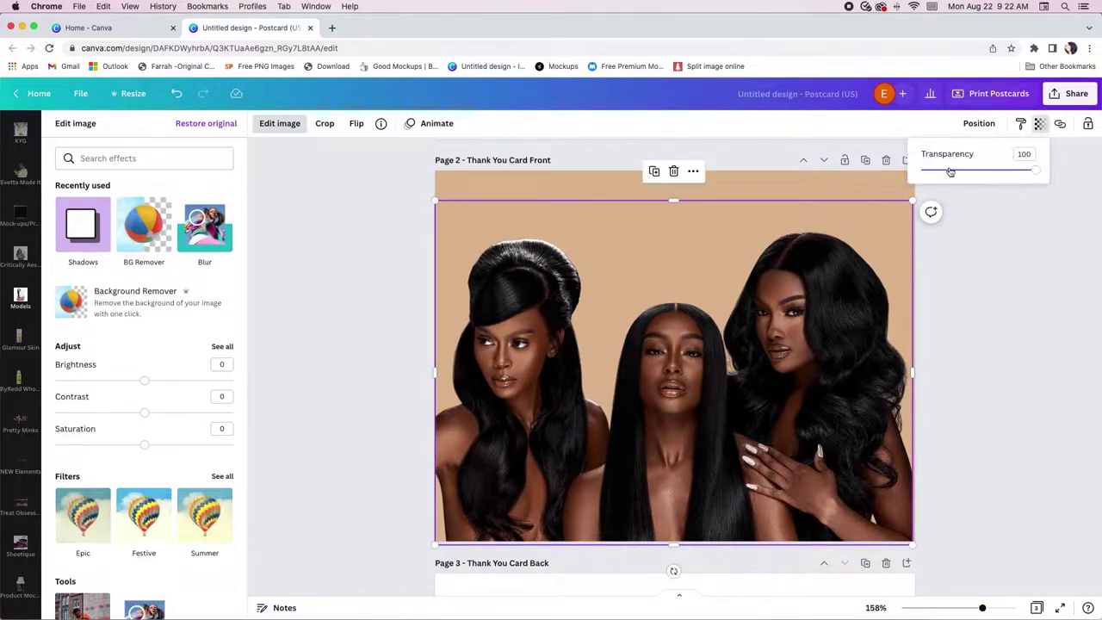
pyautogui.click(948, 171)
pyautogui.moveTo(945, 171); pyautogui.dragTo(952, 172)
pyautogui.press('Escape')
pyautogui.press('Escape')
pyautogui.press('Escape')
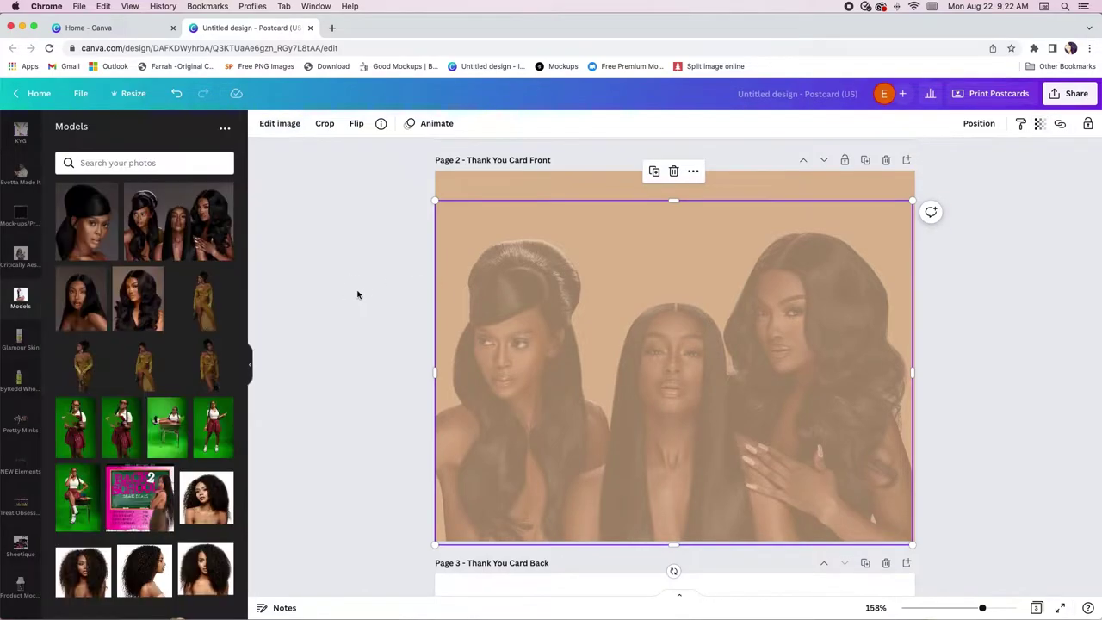
# Step: Place the Glam HAIR logo from the Mock-ups/Projects folder near the card's upper edge, scaled down and centred horizontally
pyautogui.click(17, 227)
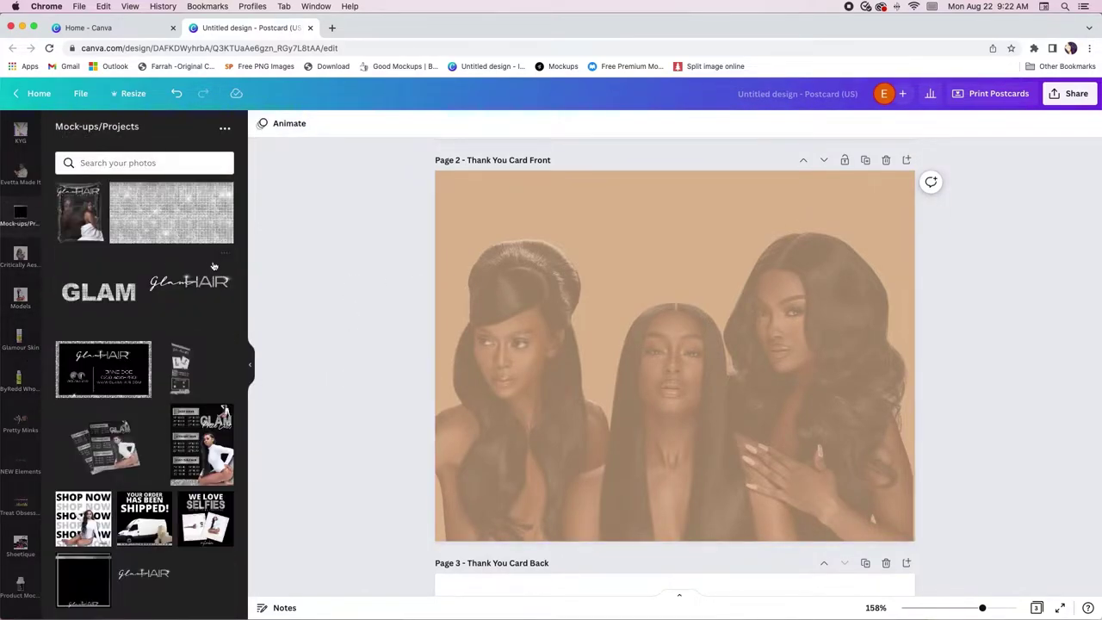
pyautogui.click(188, 281)
pyautogui.moveTo(680, 322); pyautogui.dragTo(680, 371)
pyautogui.moveTo(680, 542); pyautogui.dragTo(680, 417)
pyautogui.moveTo(680, 267); pyautogui.dragTo(679, 342)
pyautogui.moveTo(702, 382); pyautogui.dragTo(702, 248)
pyautogui.moveTo(537, 279); pyautogui.dragTo(600, 265)
pyautogui.click(979, 123)
pyautogui.click(936, 228)
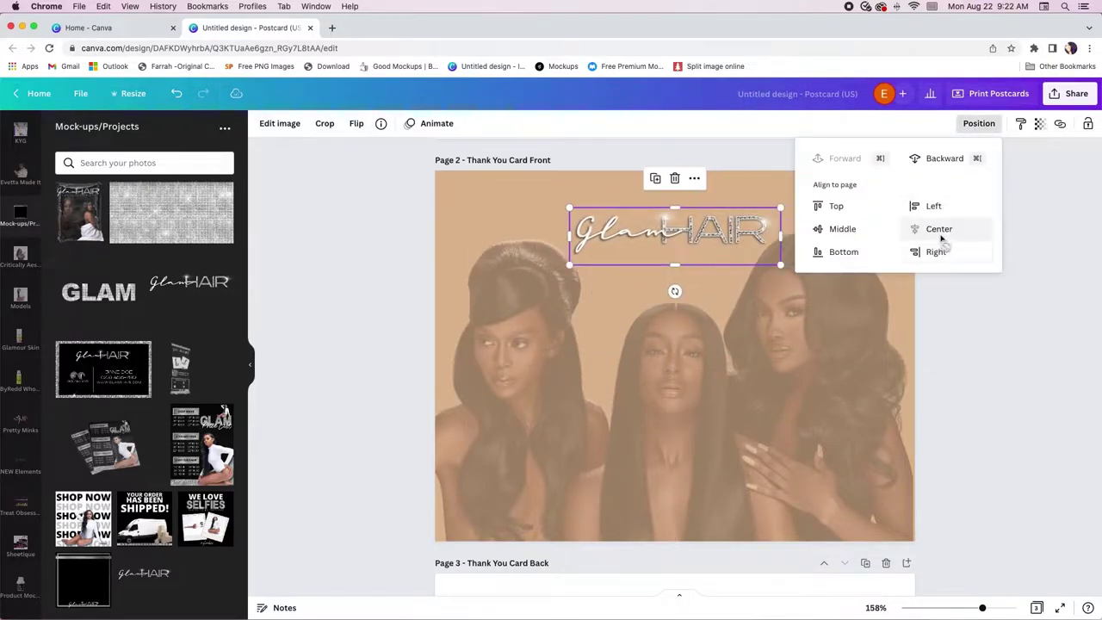
pyautogui.click(771, 344)
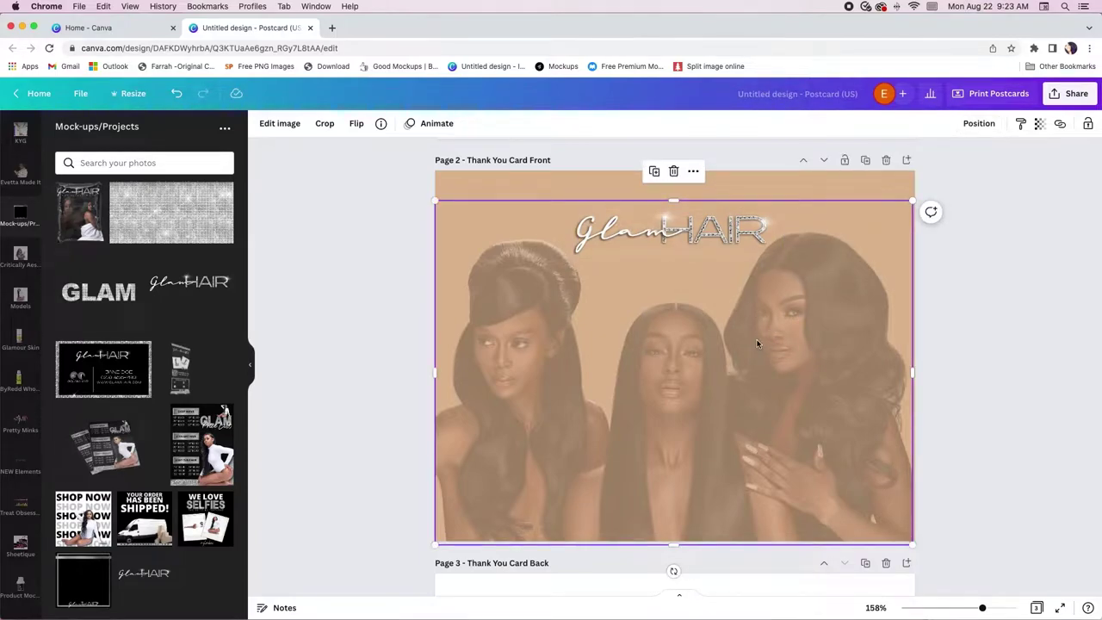
pyautogui.click(370, 313)
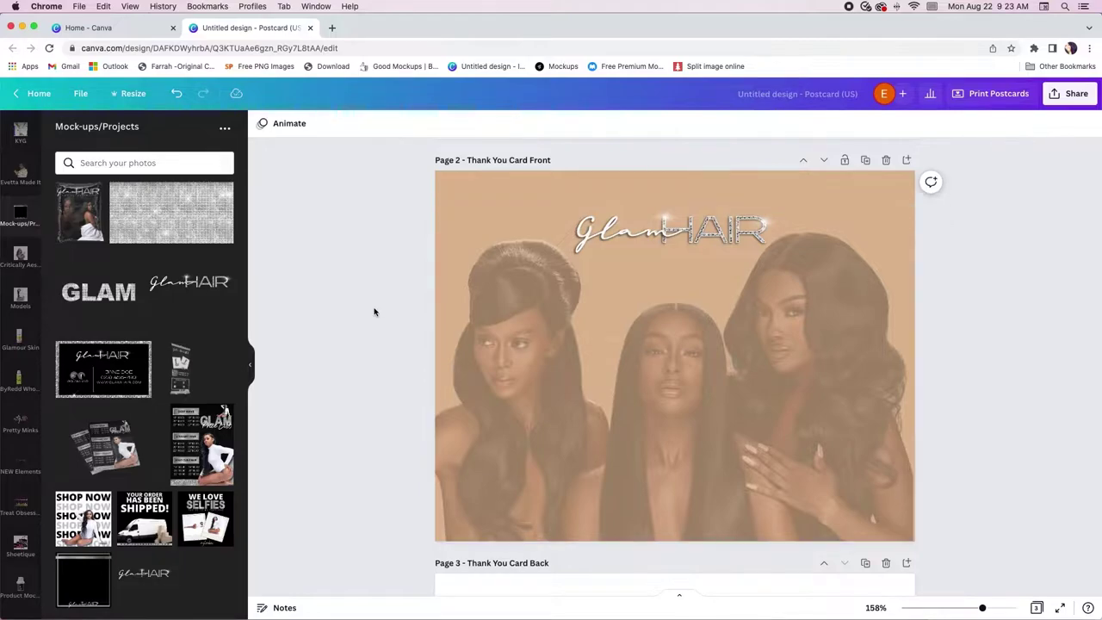
# Step: Add a "Thank you" text box in all capitals and enlarge it to size 33.6 across the models
pyautogui.write('text')
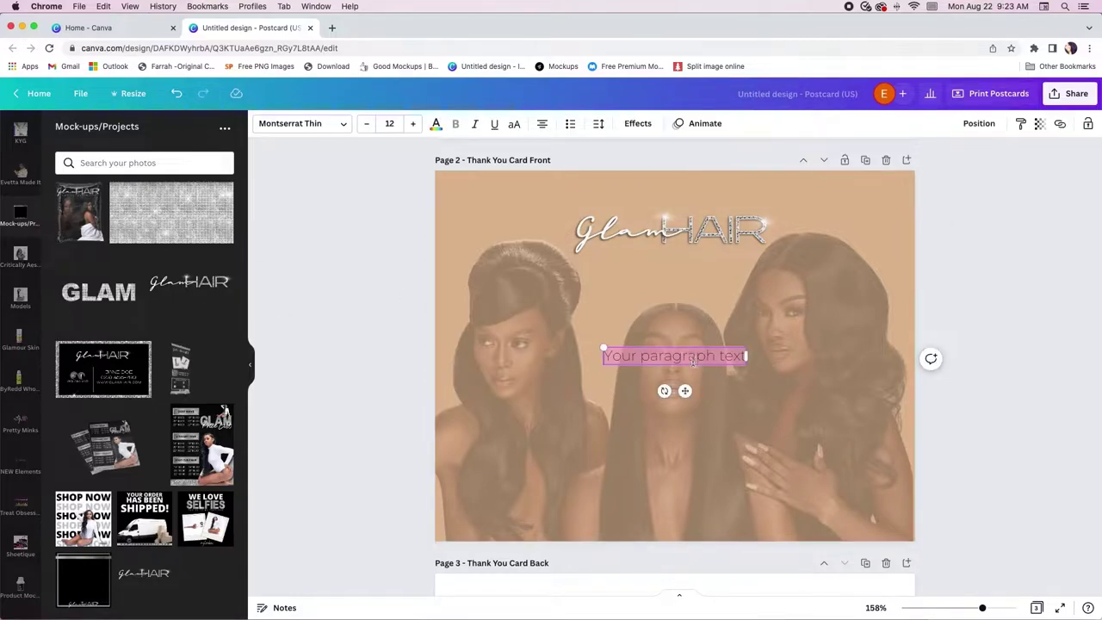
pyautogui.write('Thank you')
pyautogui.click(514, 123)
pyautogui.moveTo(628, 344); pyautogui.dragTo(465, 315)
# Step: Try Cheva Display on the THANK YOU text and settle on the METROPOLIS PERSONAL font
pyautogui.scroll(10, 40, 240)
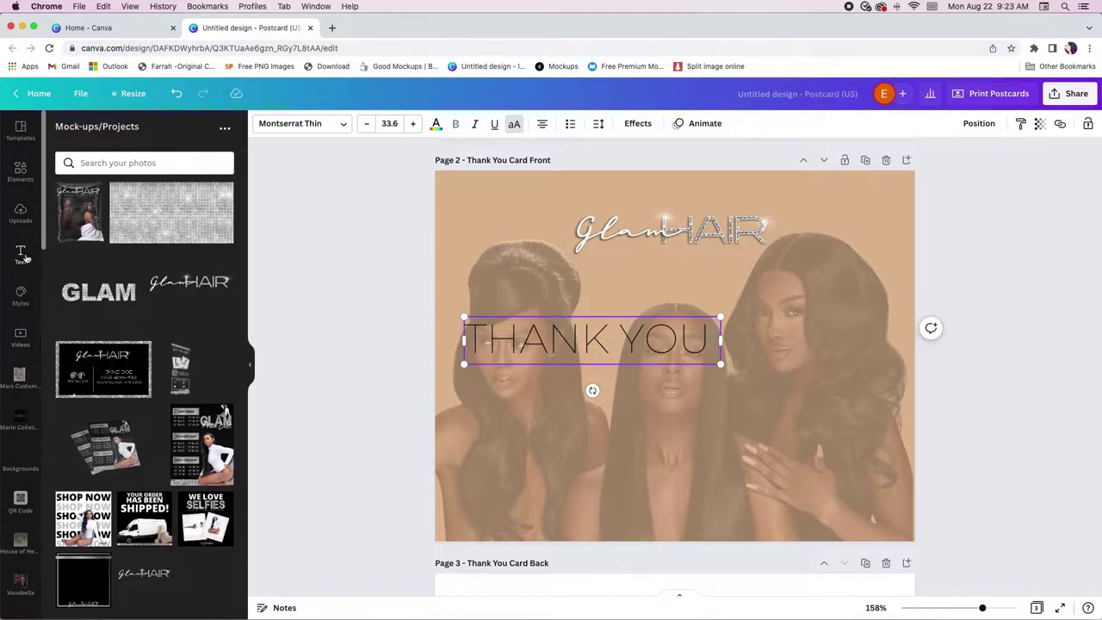
pyautogui.click(22, 254)
pyautogui.click(301, 124)
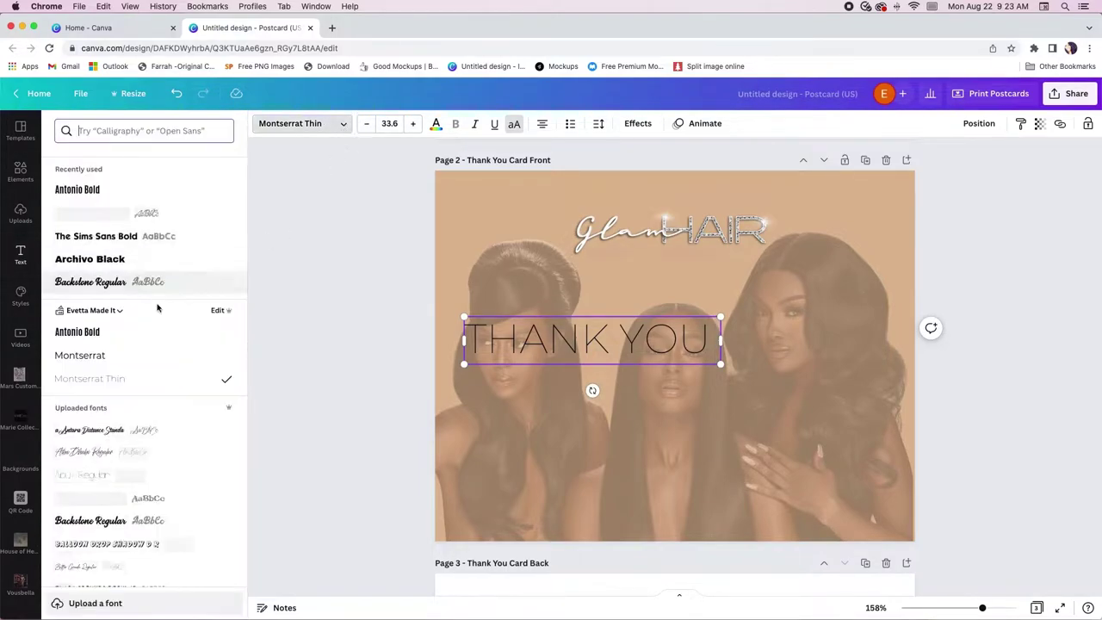
pyautogui.scroll(-5, 142, 313)
pyautogui.scroll(-5, 239, 414)
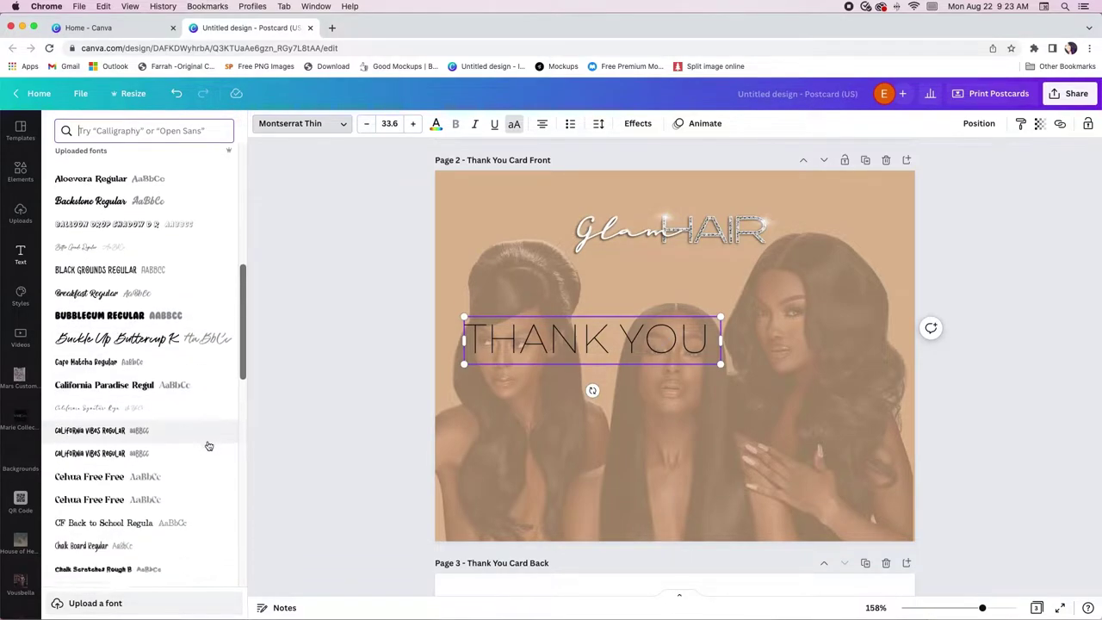
pyautogui.click(147, 452)
pyautogui.scroll(-1, 155, 439)
pyautogui.scroll(-2, 160, 429)
pyautogui.click(147, 456)
pyautogui.scroll(-1, 191, 424)
pyautogui.scroll(-5, 191, 426)
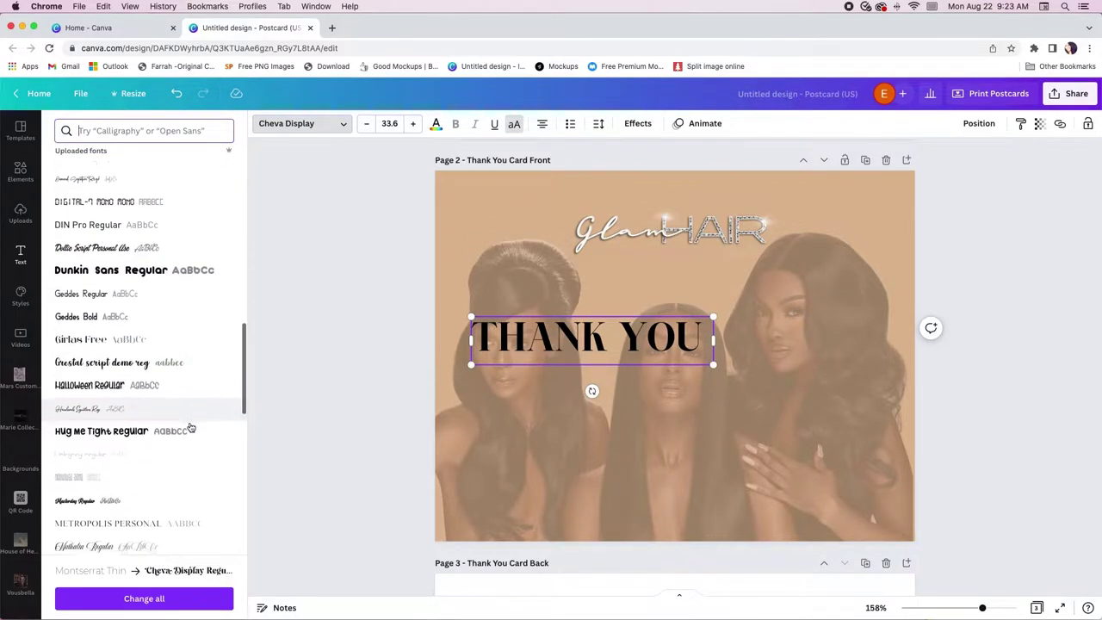
pyautogui.scroll(-1, 191, 428)
pyautogui.click(118, 450)
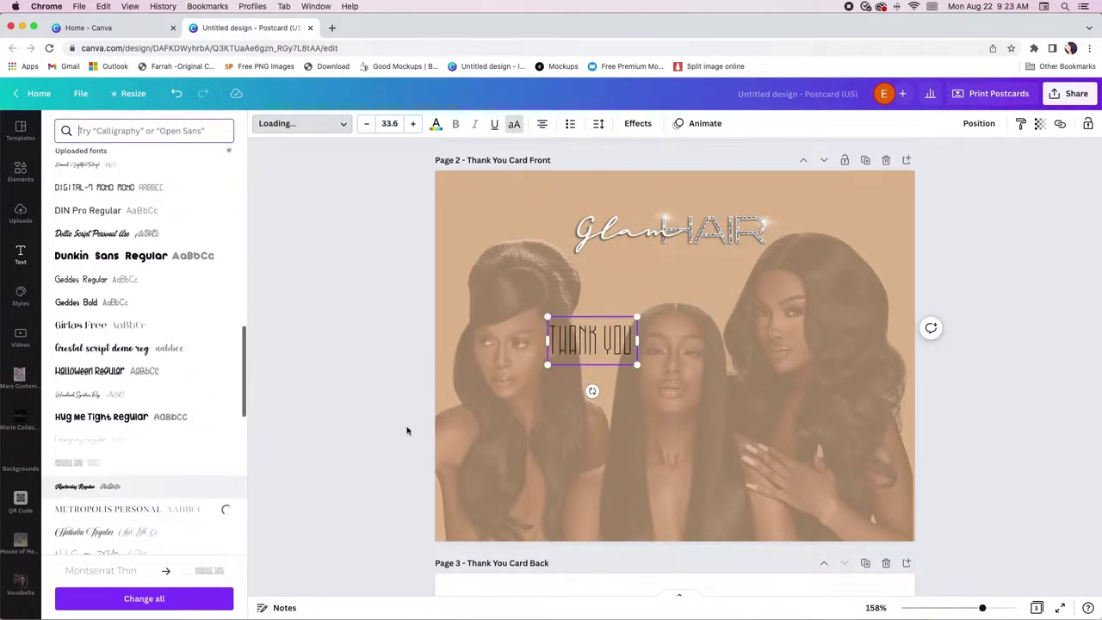
# Step: Enlarge the THANK YOU text to size 52.6 and place it below the logo, starting at the card's left edge
pyautogui.moveTo(718, 366); pyautogui.dragTo(828, 435)
pyautogui.moveTo(461, 315); pyautogui.dragTo(448, 305)
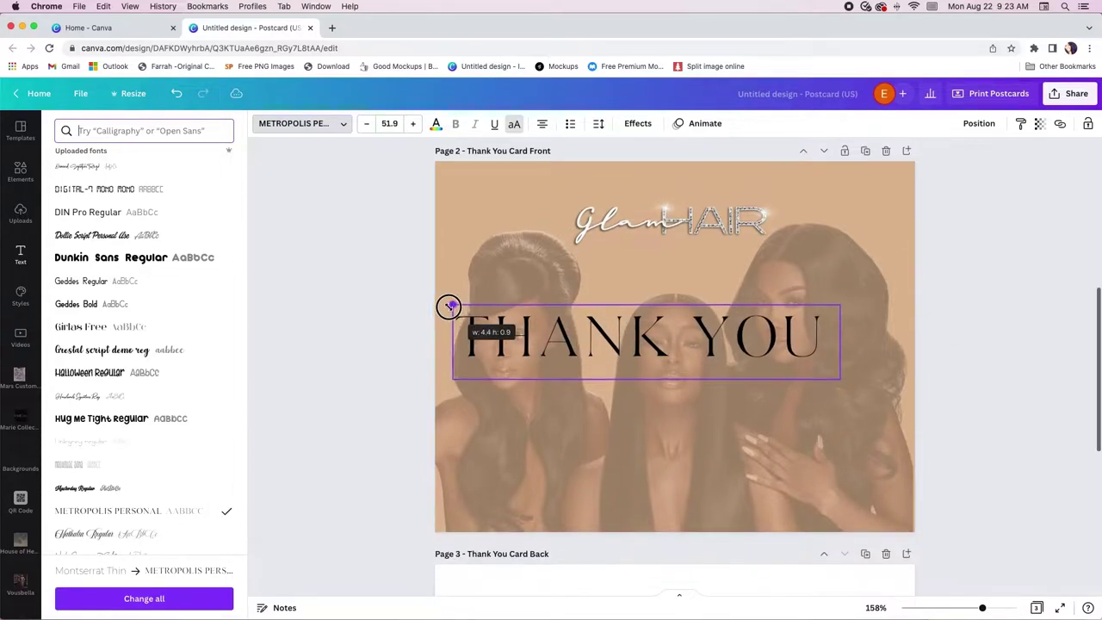
pyautogui.moveTo(643, 408); pyautogui.dragTo(674, 345)
pyautogui.scroll(2, 674, 344)
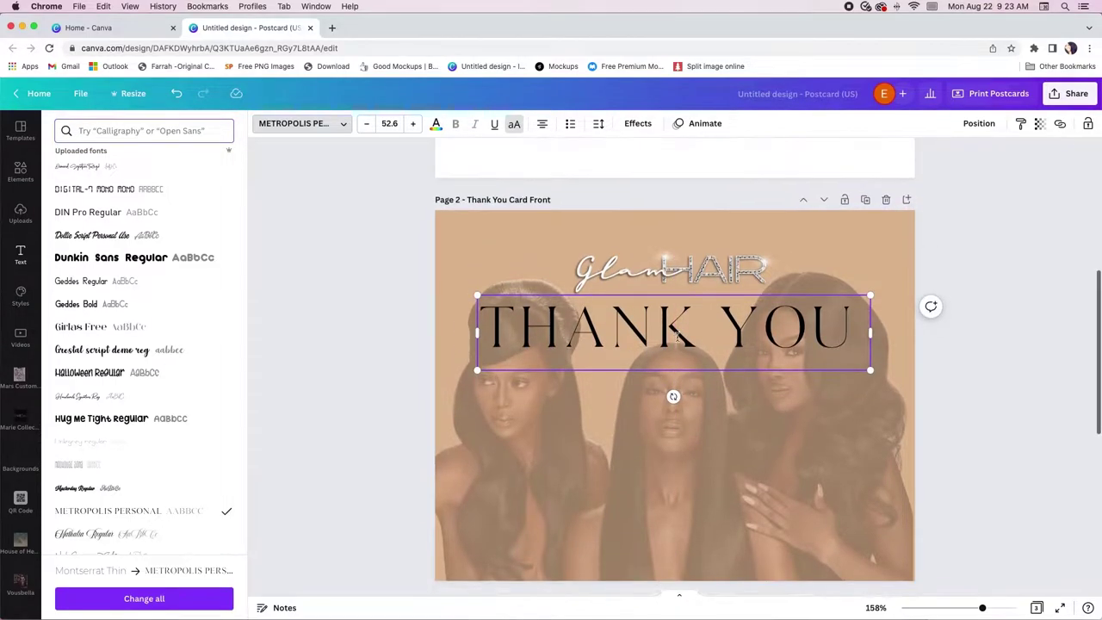
pyautogui.scroll(-1, 672, 376)
pyautogui.moveTo(671, 396); pyautogui.dragTo(635, 426)
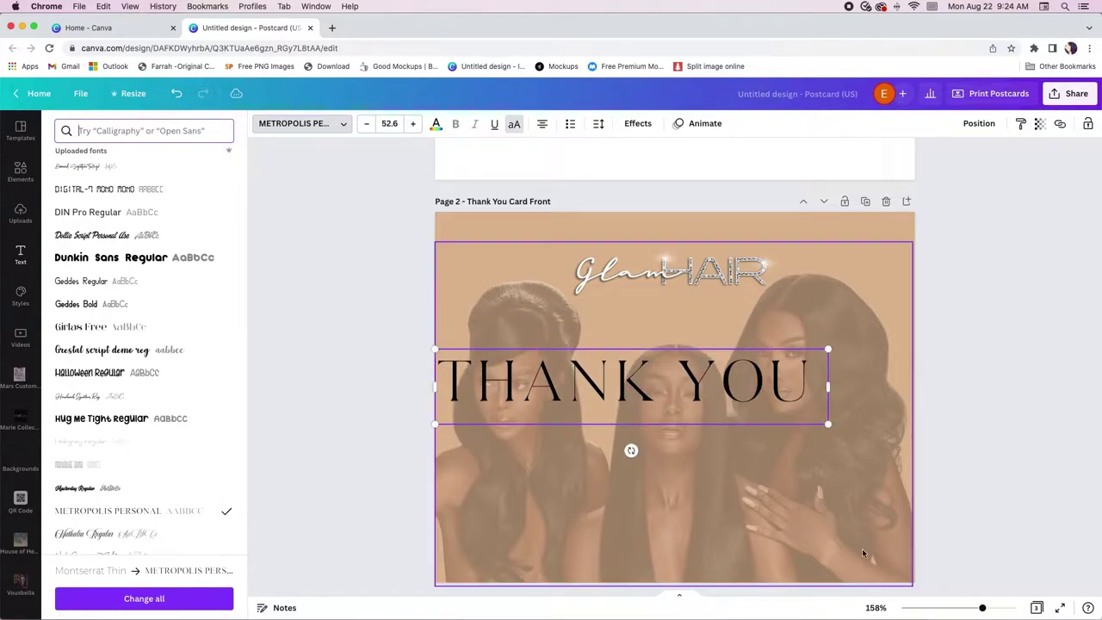
# Step: Set the transparency of the models photo to 16
pyautogui.click(1022, 507)
pyautogui.click(860, 482)
pyautogui.click(1040, 123)
pyautogui.moveTo(951, 169); pyautogui.dragTo(939, 172)
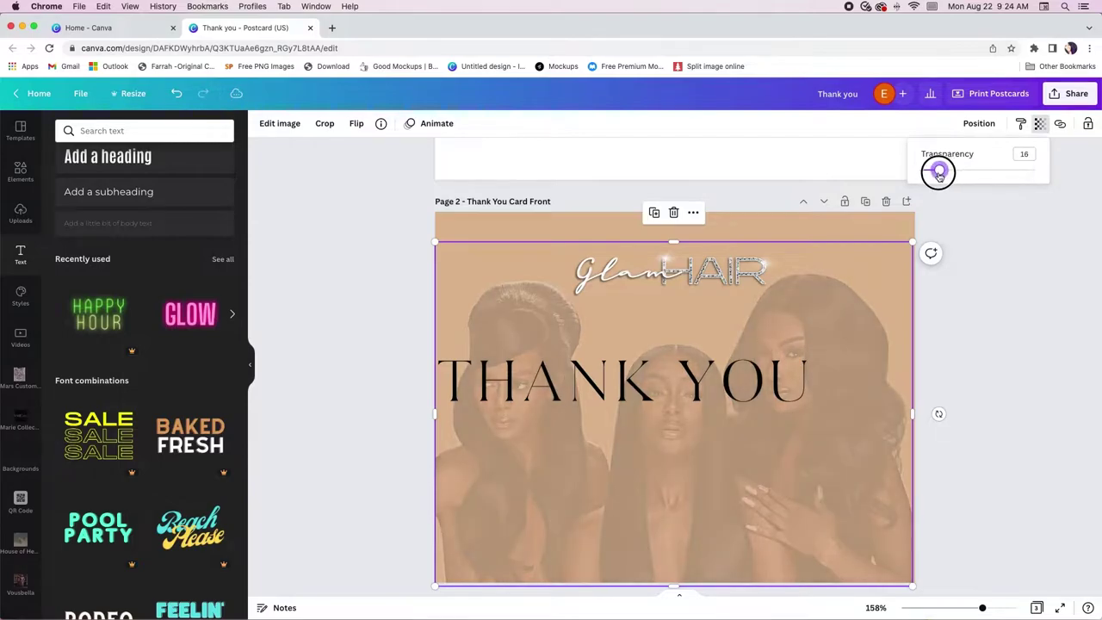
# Step: Add a rectangle and stretch it into a thin bar across the card's full width directly beneath THANK YOU
pyautogui.scroll(-3, 1001, 315)
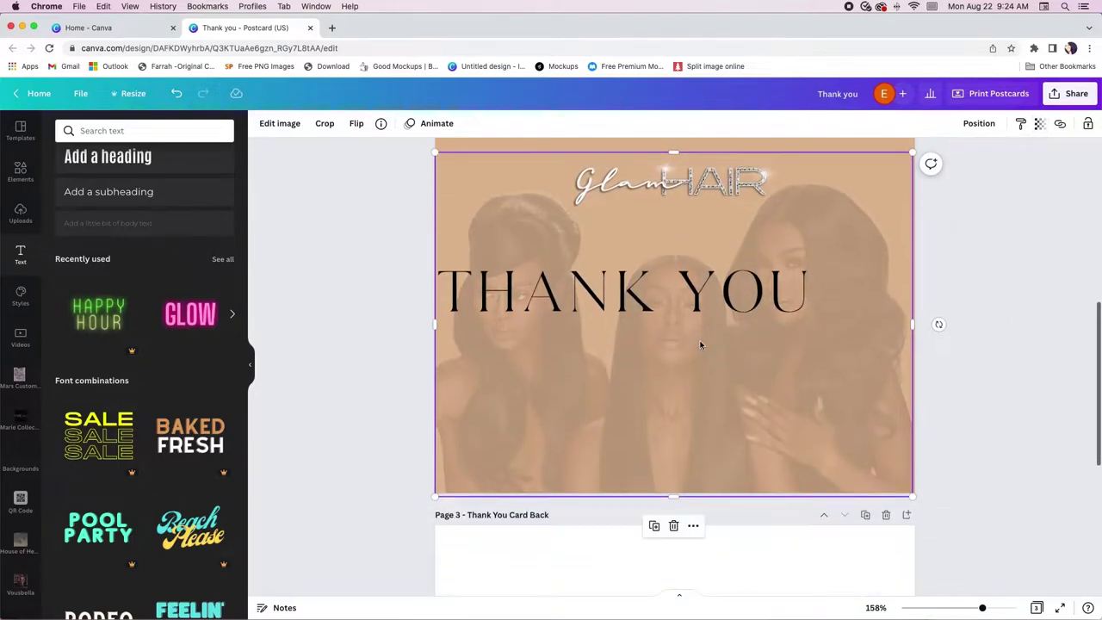
pyautogui.press('r')
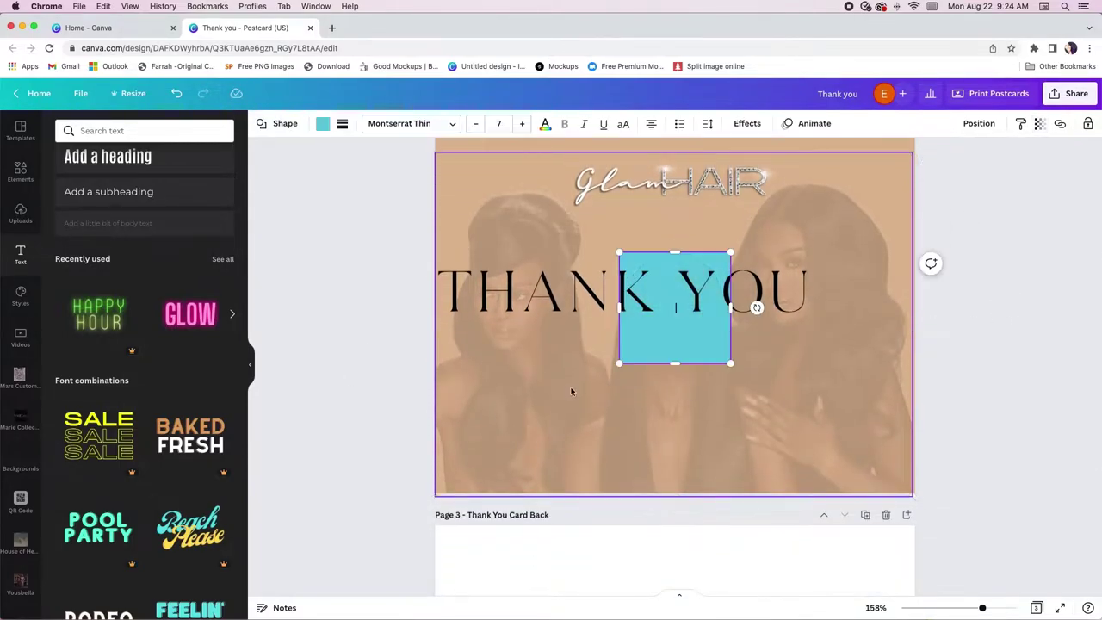
pyautogui.moveTo(703, 342); pyautogui.dragTo(784, 336)
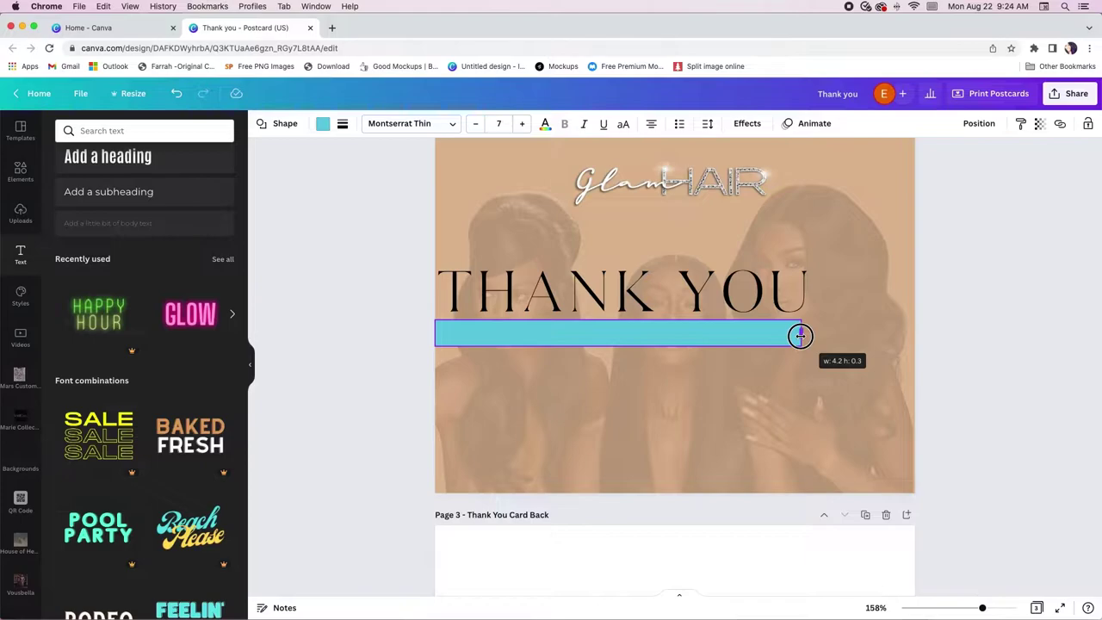
pyautogui.moveTo(832, 336); pyautogui.dragTo(926, 334)
pyautogui.moveTo(684, 345); pyautogui.dragTo(686, 340)
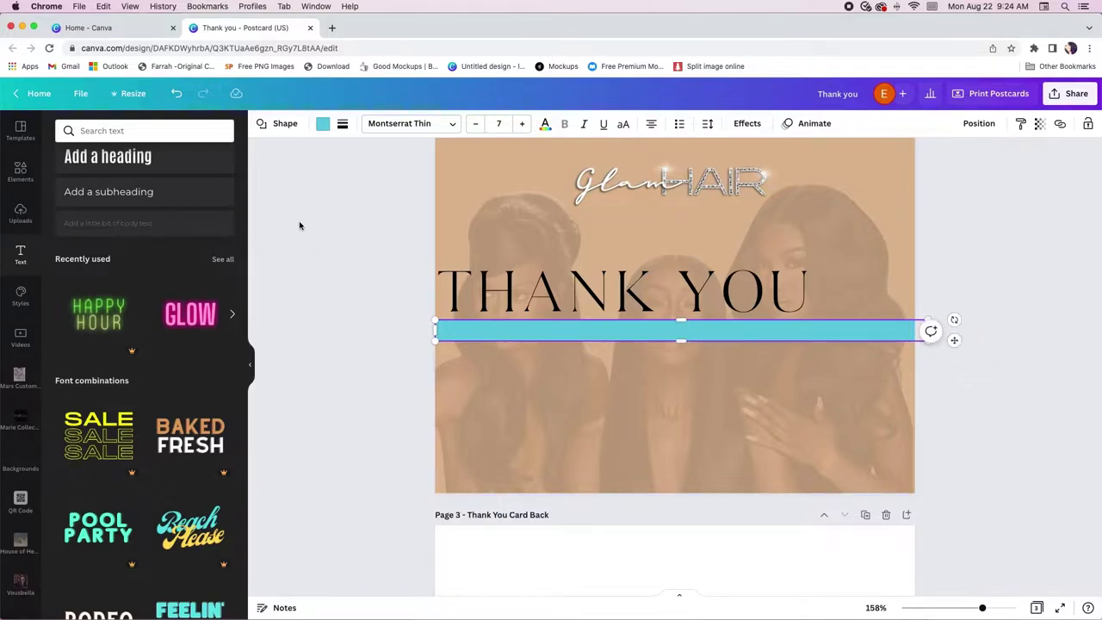
# Step: Fill the bar with the taupe shade from the document colors
pyautogui.click(323, 123)
pyautogui.click(226, 194)
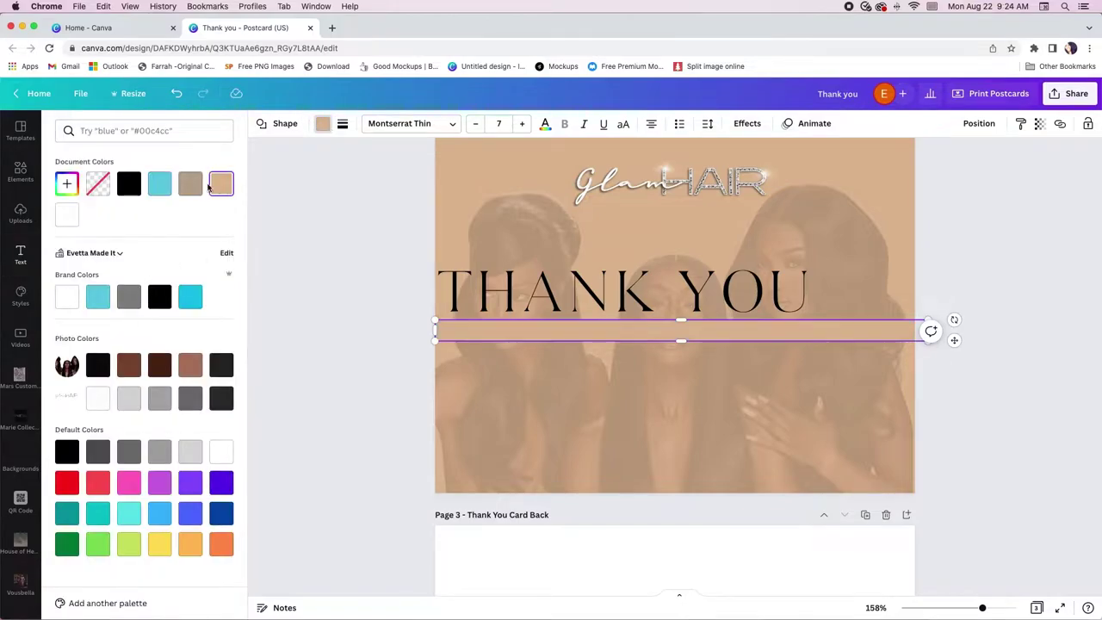
pyautogui.click(355, 237)
# Step: Change the color of the THANK YOU text to white
pyautogui.click(624, 303)
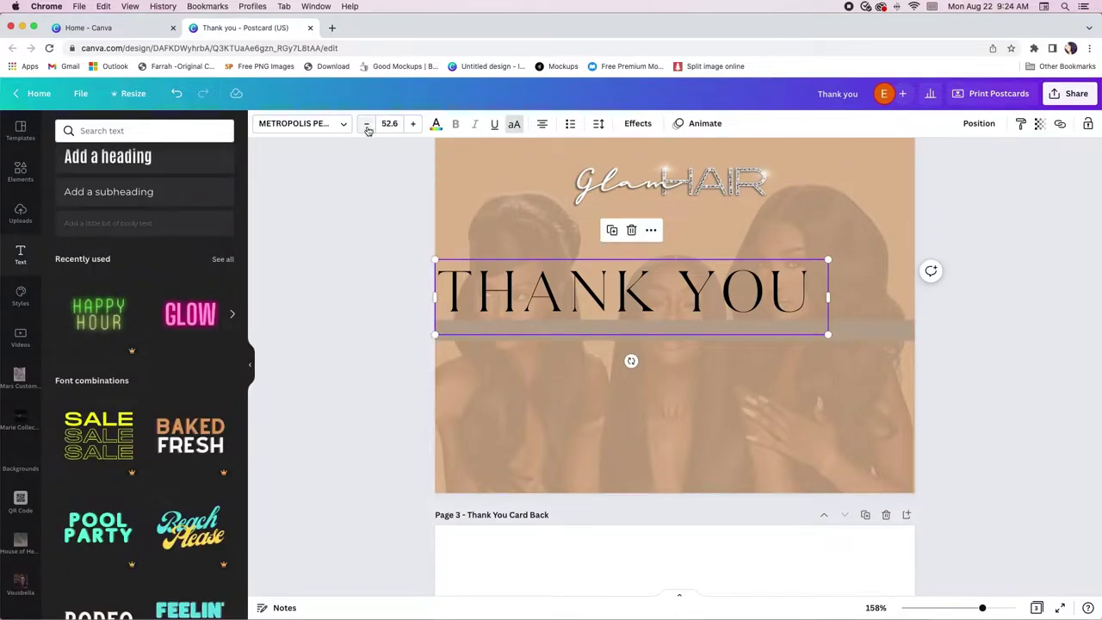
pyautogui.click(436, 123)
pyautogui.click(79, 266)
pyautogui.click(332, 248)
# Step: Tighten the letter spacing of THANK YOU and move the text so it rests on the taupe bar near the left edge
pyautogui.click(544, 325)
pyautogui.click(599, 124)
pyautogui.moveTo(635, 174); pyautogui.dragTo(621, 174)
pyautogui.moveTo(598, 292); pyautogui.dragTo(575, 299)
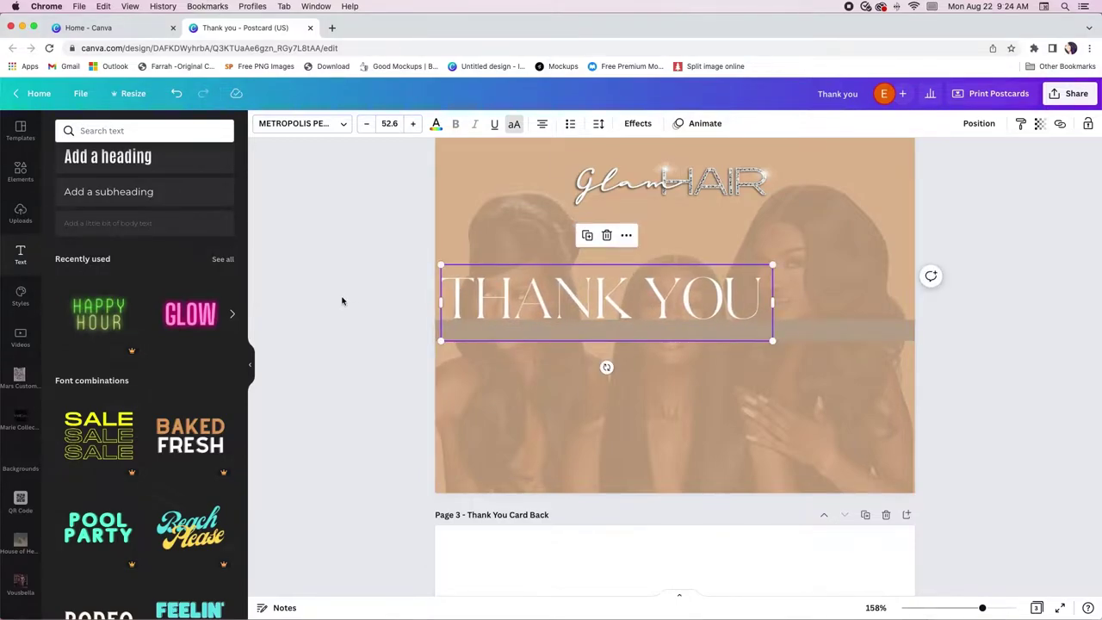
pyautogui.click(341, 301)
# Step: Add a text box reading "for your purchase" on the taupe bar beneath THANK YOU
pyautogui.click(577, 333)
pyautogui.click(668, 365)
pyautogui.press('t')
pyautogui.moveTo(769, 318); pyautogui.dragTo(618, 340)
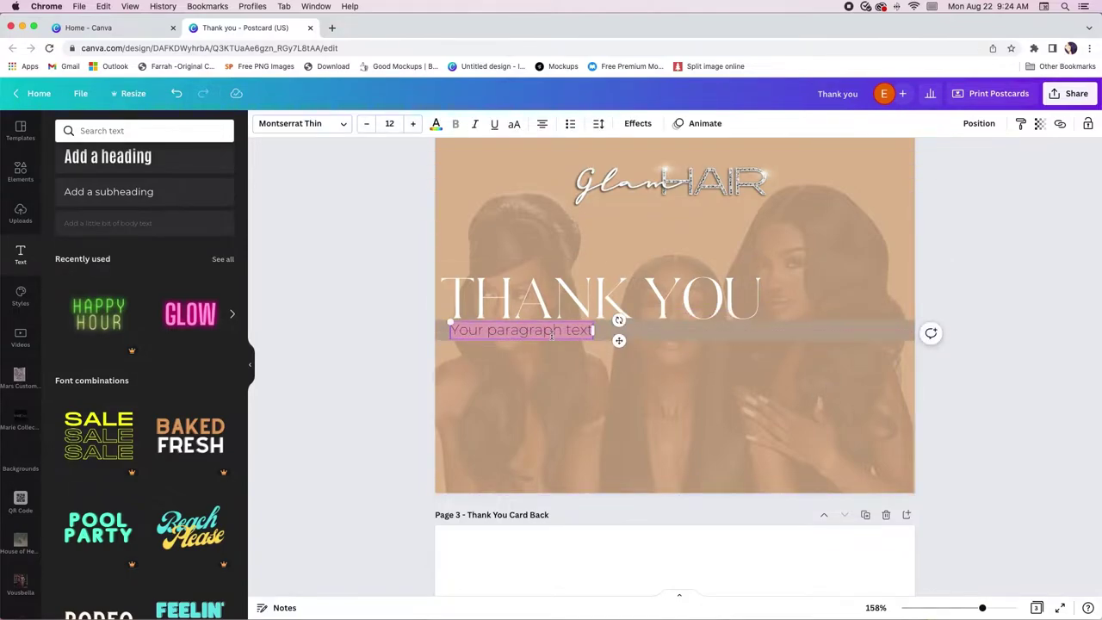
pyautogui.write('for your purchase')
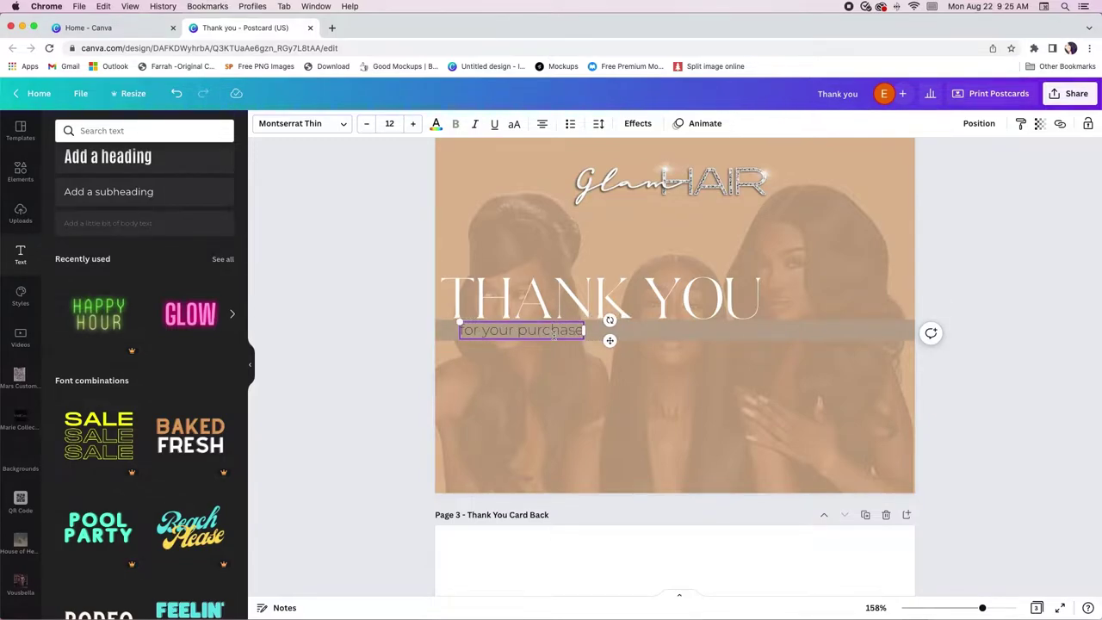
# Step: Apply the Personn Bold font to the "for your purchase" line and turn it into all capitals
pyautogui.click(347, 134)
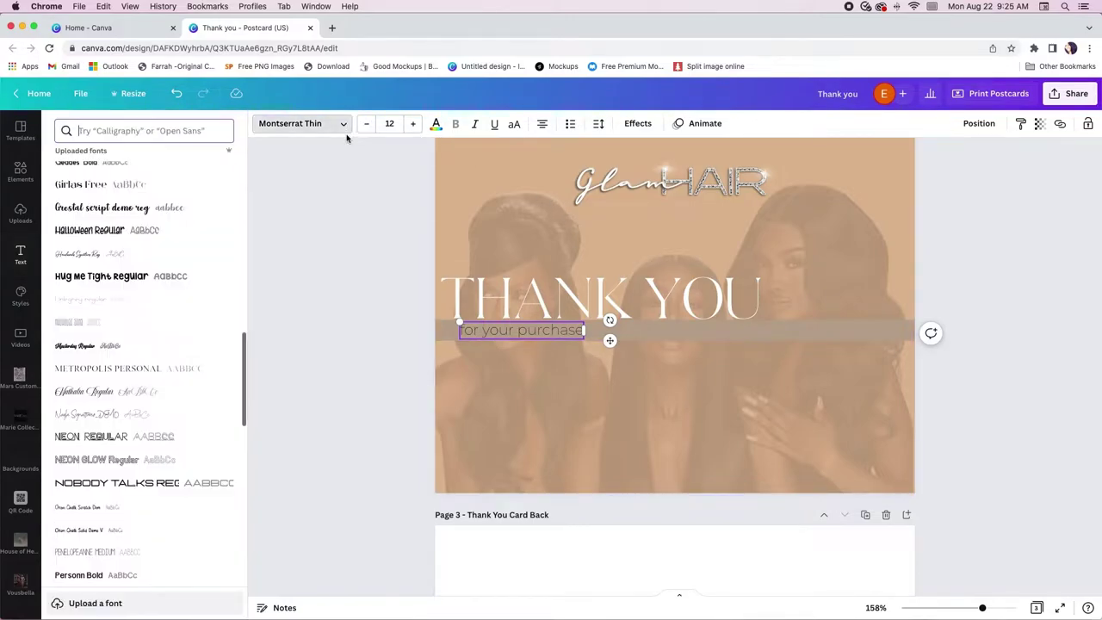
pyautogui.scroll(-3, 159, 402)
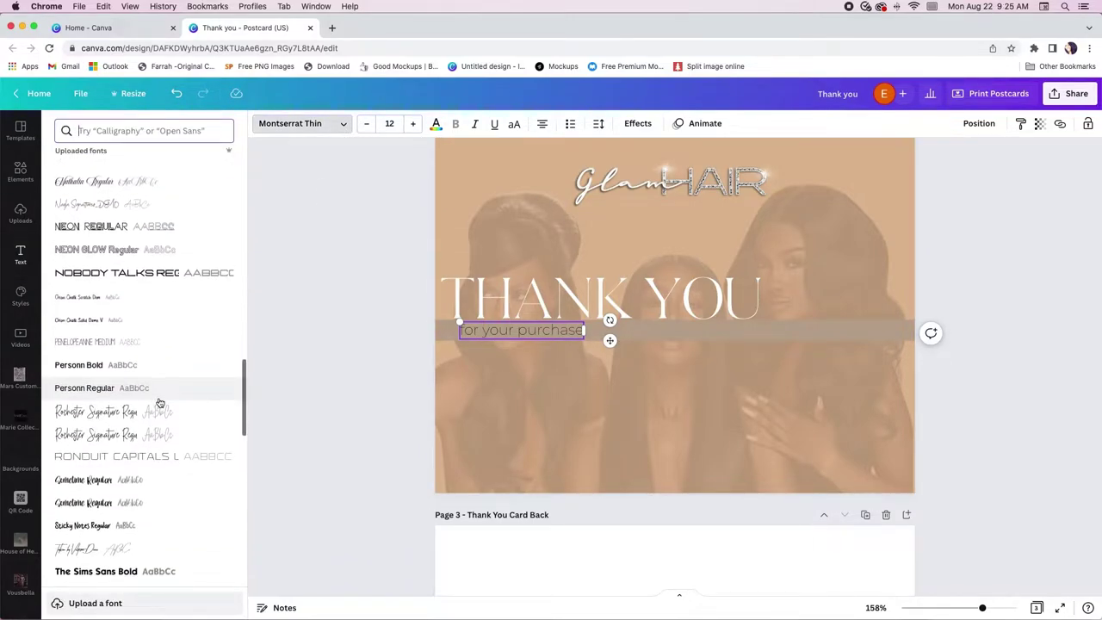
pyautogui.click(136, 361)
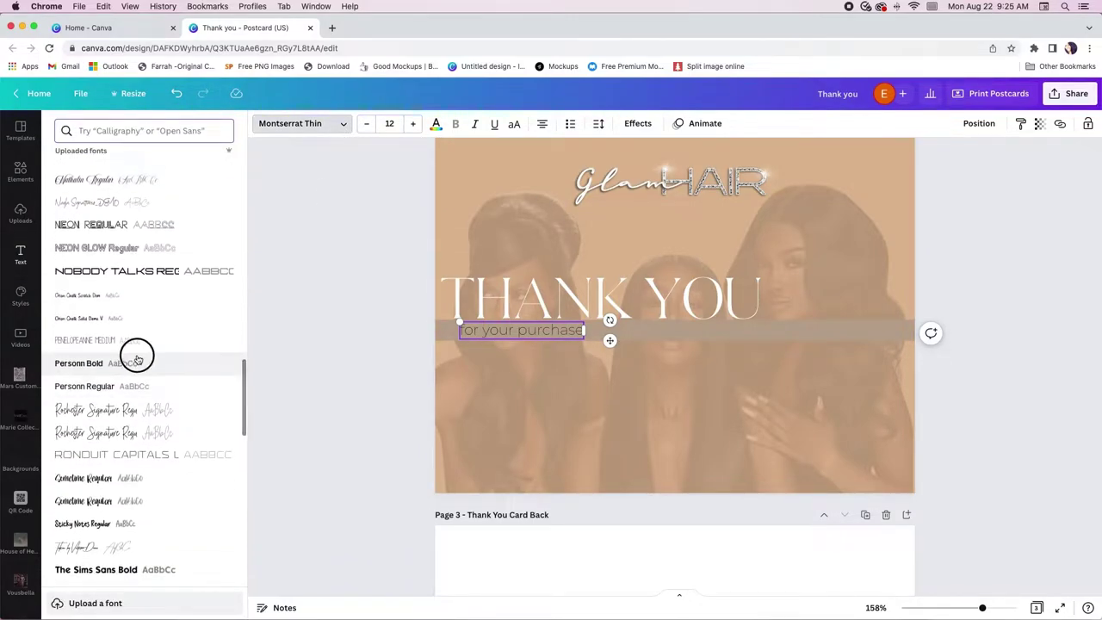
pyautogui.click(516, 125)
# Step: Change the FOR YOUR PURCHASE line to The Sims Sans Bold and reduce its size to about 11.3 to fit the bar
pyautogui.scroll(-2, 198, 429)
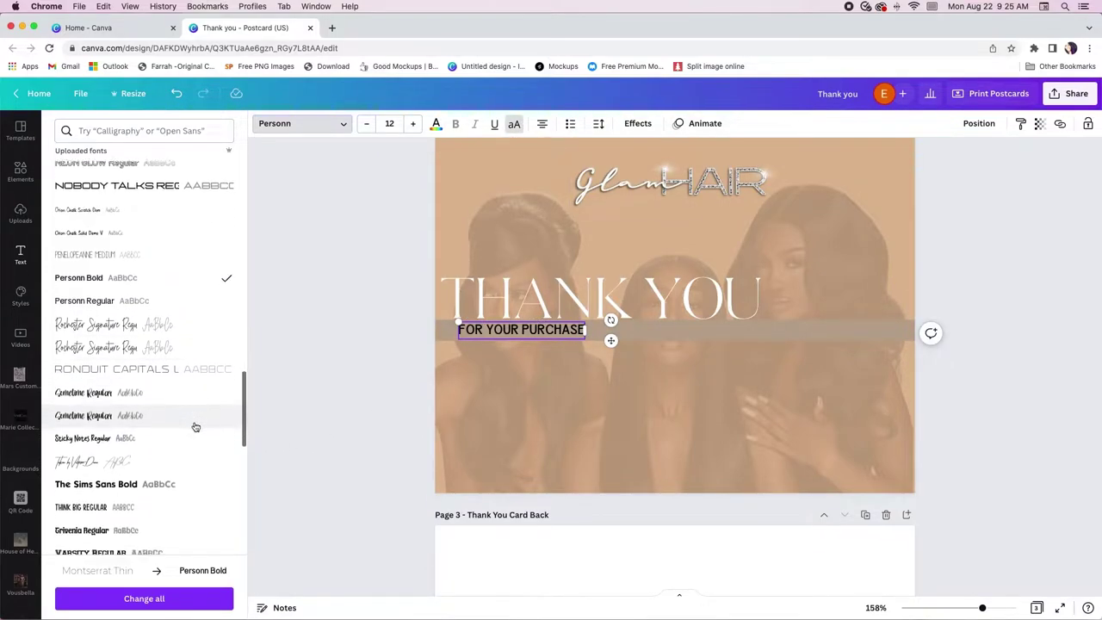
pyautogui.scroll(-1, 164, 448)
pyautogui.click(131, 456)
pyautogui.scroll(-2, 132, 463)
pyautogui.scroll(-3, 132, 467)
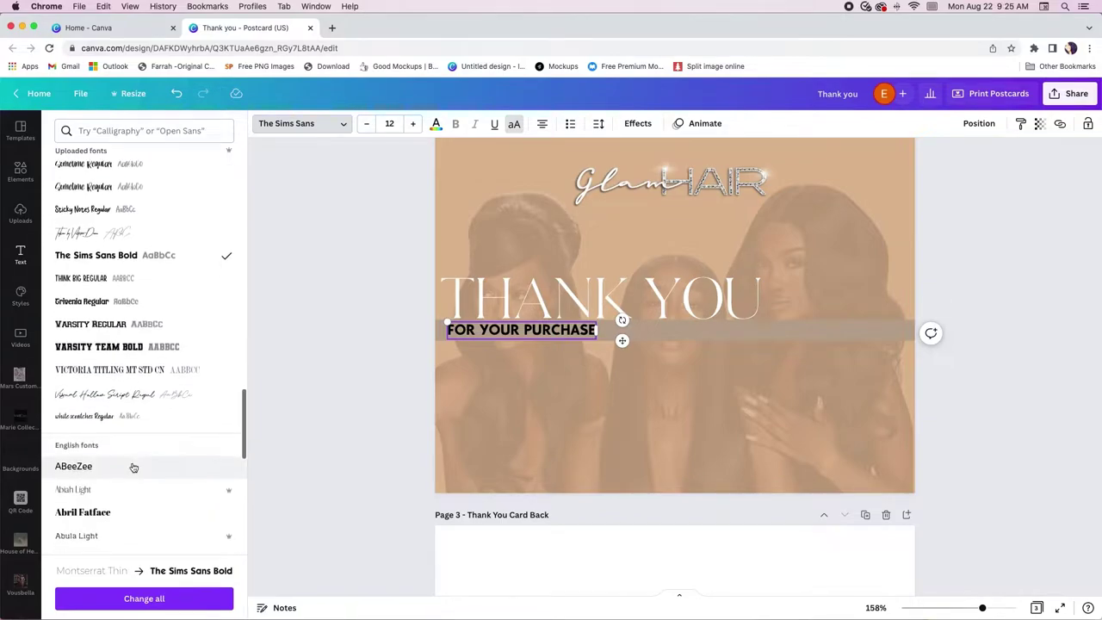
pyautogui.moveTo(446, 320); pyautogui.dragTo(456, 324)
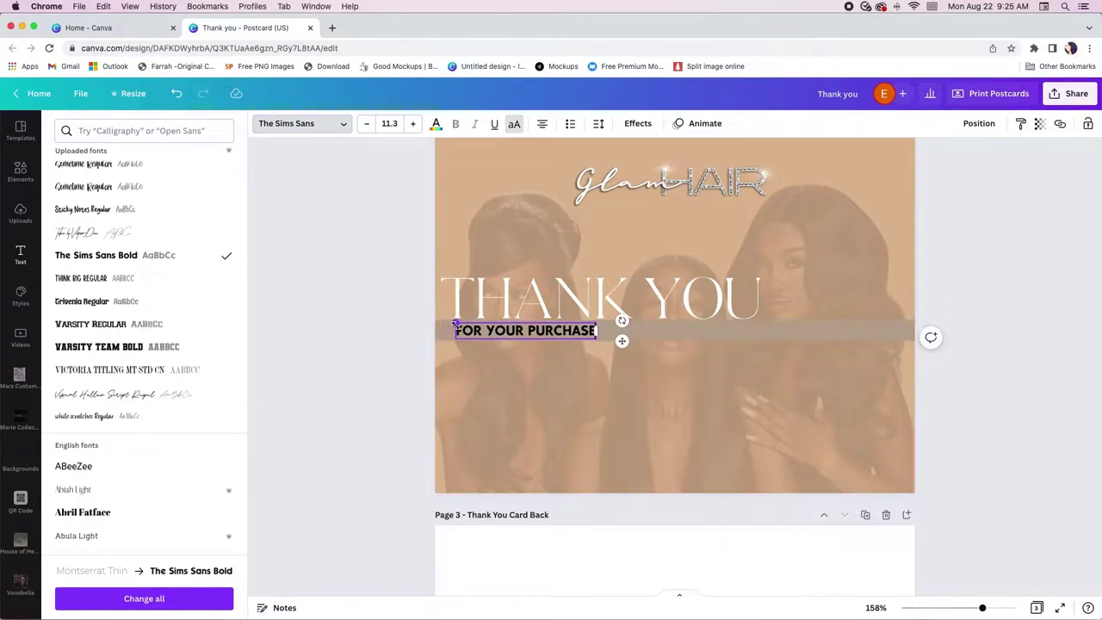
# Step: Make the FOR YOUR PURCHASE line white, widen its letter spacing, and centre it on the bar beneath THANK YOU
pyautogui.click(436, 124)
pyautogui.click(66, 273)
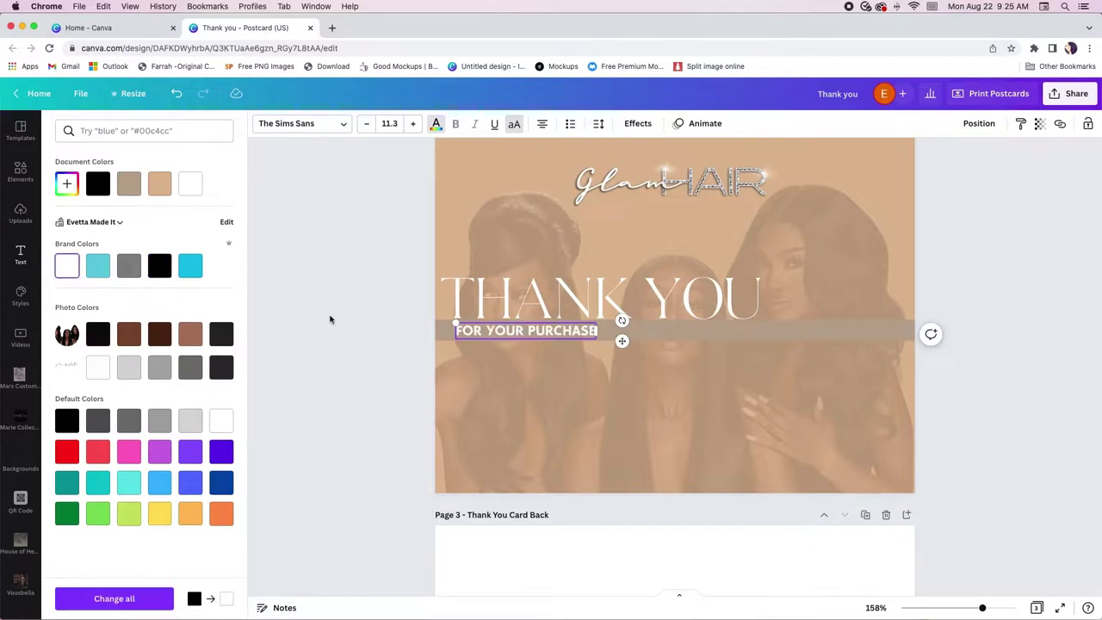
pyautogui.click(588, 331)
pyautogui.click(598, 123)
pyautogui.moveTo(639, 175); pyautogui.dragTo(714, 181)
pyautogui.moveTo(616, 340); pyautogui.dragTo(780, 341)
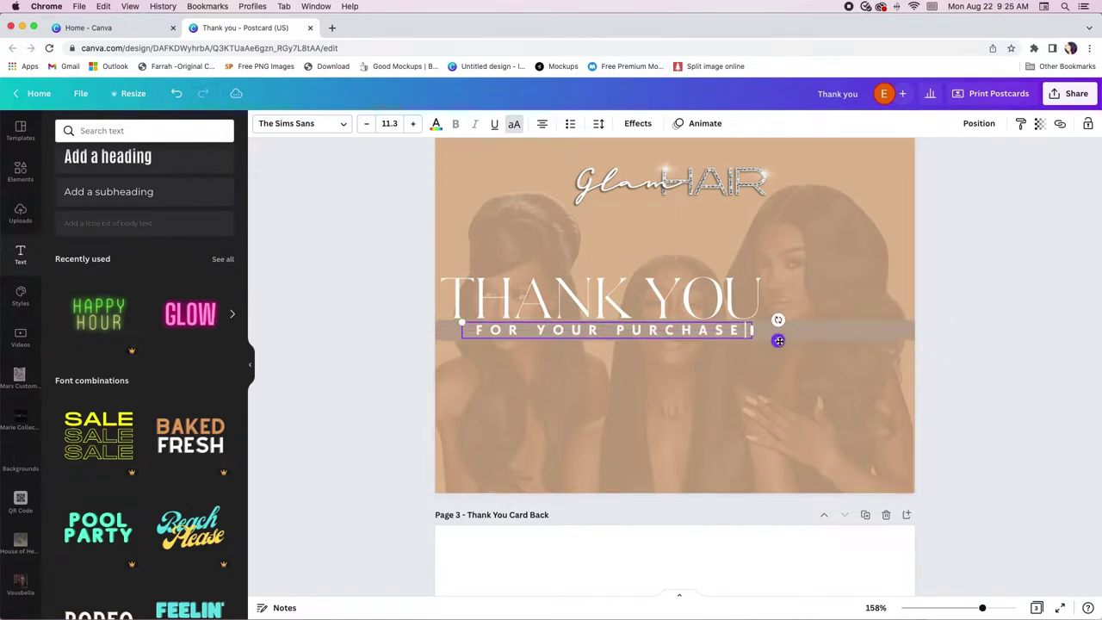
# Step: Add the photo of the single model with long wavy hair from the Models folder and remove its background
pyautogui.scroll(-10, 31, 449)
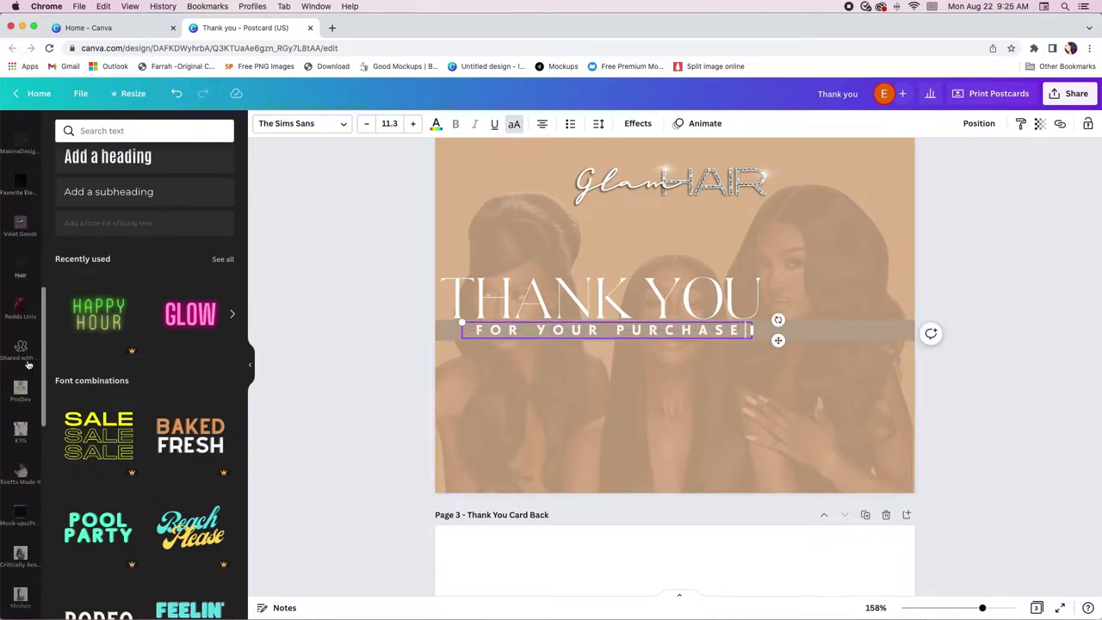
pyautogui.scroll(-3, 26, 379)
pyautogui.click(21, 420)
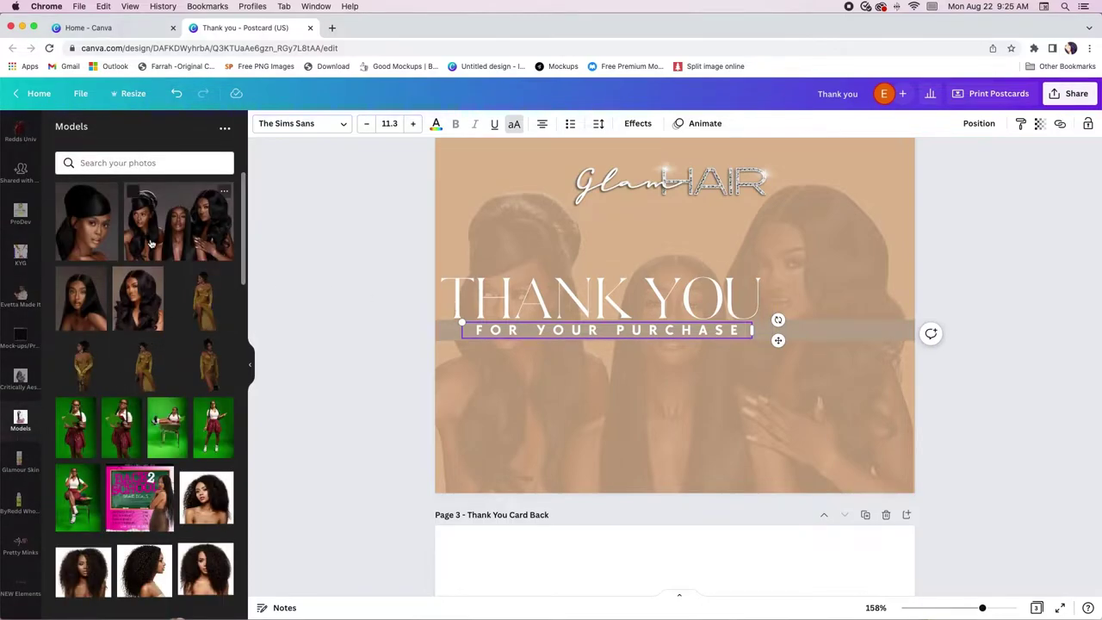
pyautogui.click(146, 291)
pyautogui.click(280, 123)
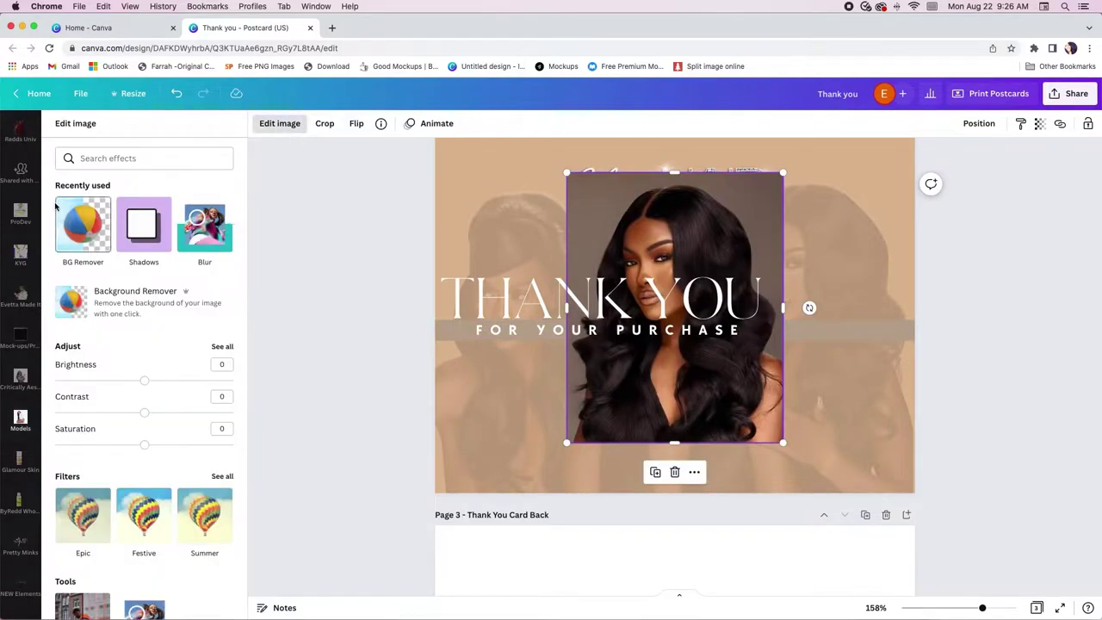
pyautogui.click(81, 224)
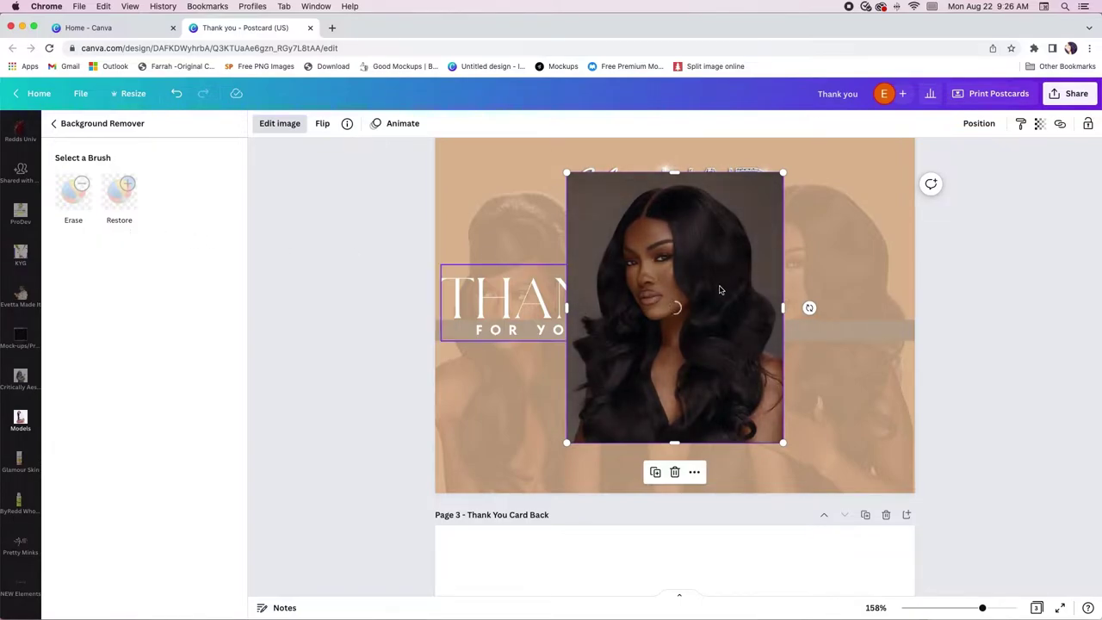
pyautogui.click(190, 598)
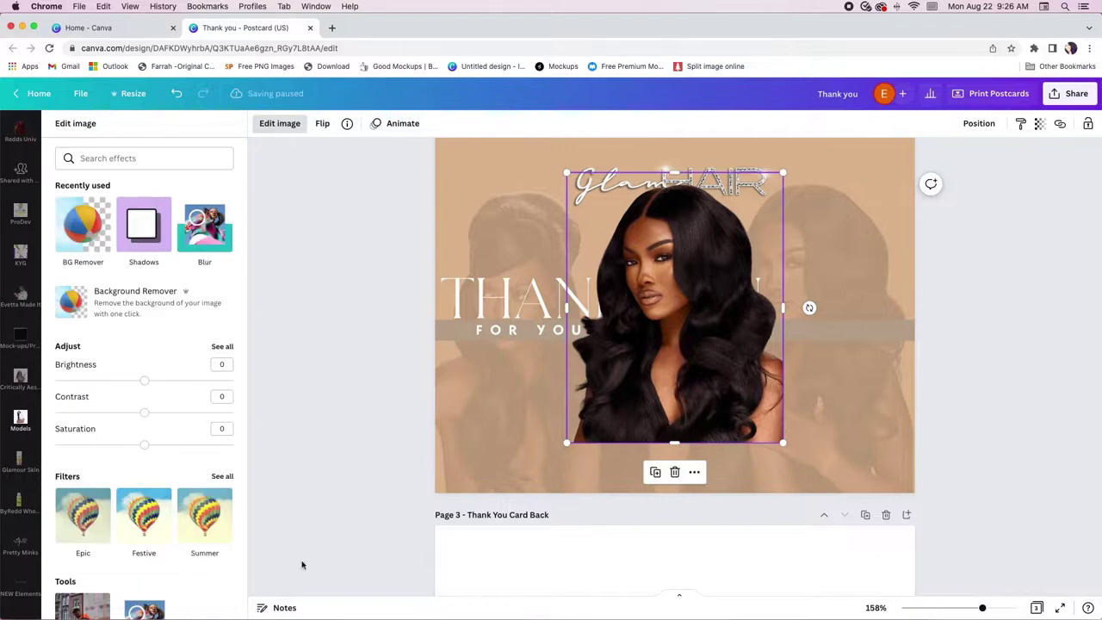
# Step: Enlarge the model cutout and position it along the card's right side, reaching the bottom edge
pyautogui.moveTo(750, 364); pyautogui.dragTo(856, 331)
pyautogui.moveTo(892, 408); pyautogui.dragTo(976, 515)
pyautogui.moveTo(822, 394); pyautogui.dragTo(834, 396)
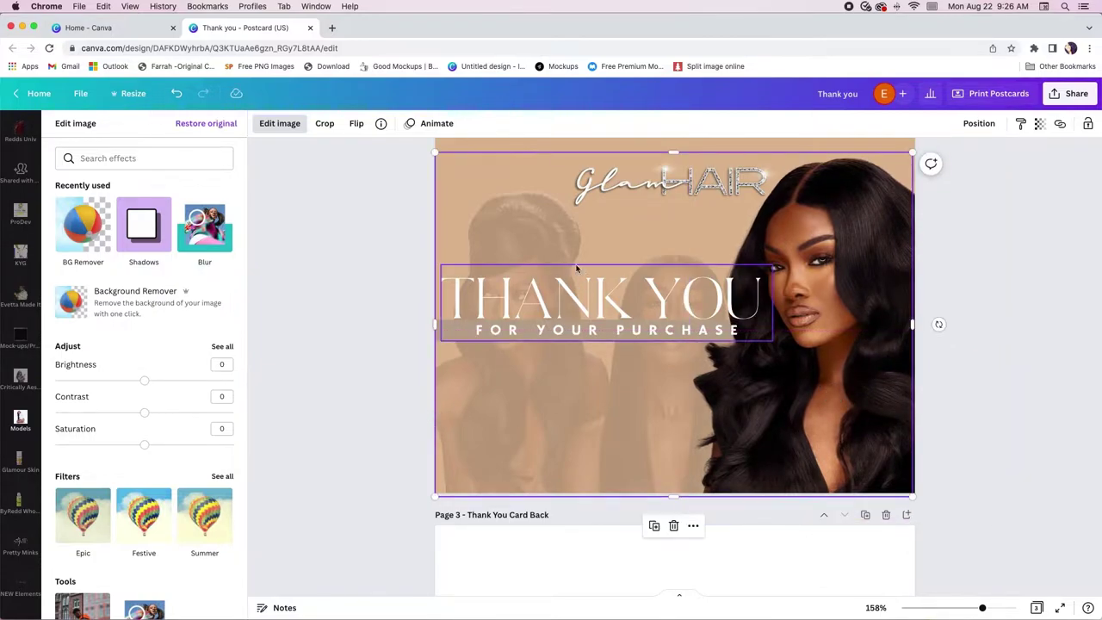
# Step: Shrink THANK YOU to clear the model's face and shift FOR YOUR PURCHASE left to line up beneath it
pyautogui.click(578, 274)
pyautogui.moveTo(773, 342); pyautogui.dragTo(738, 332)
pyautogui.moveTo(689, 298); pyautogui.dragTo(686, 296)
pyautogui.click(632, 376)
pyautogui.moveTo(643, 328); pyautogui.dragTo(625, 328)
pyautogui.click(616, 417)
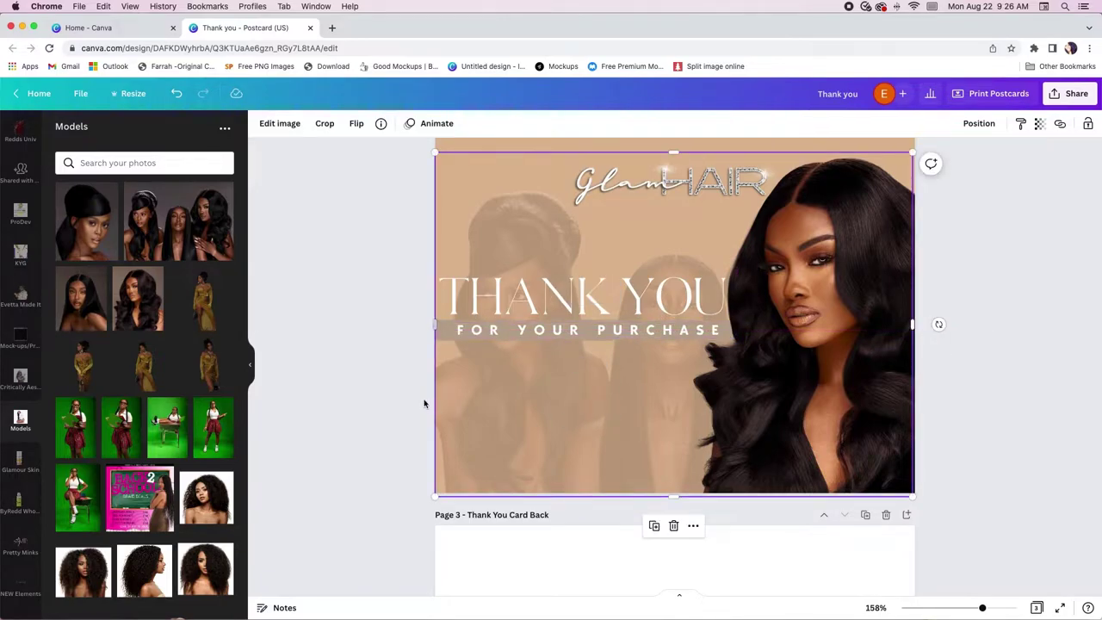
# Step: Select the taupe bar together with both text lines and move them slightly lower on the card
pyautogui.click(372, 376)
pyautogui.moveTo(402, 291); pyautogui.dragTo(456, 320)
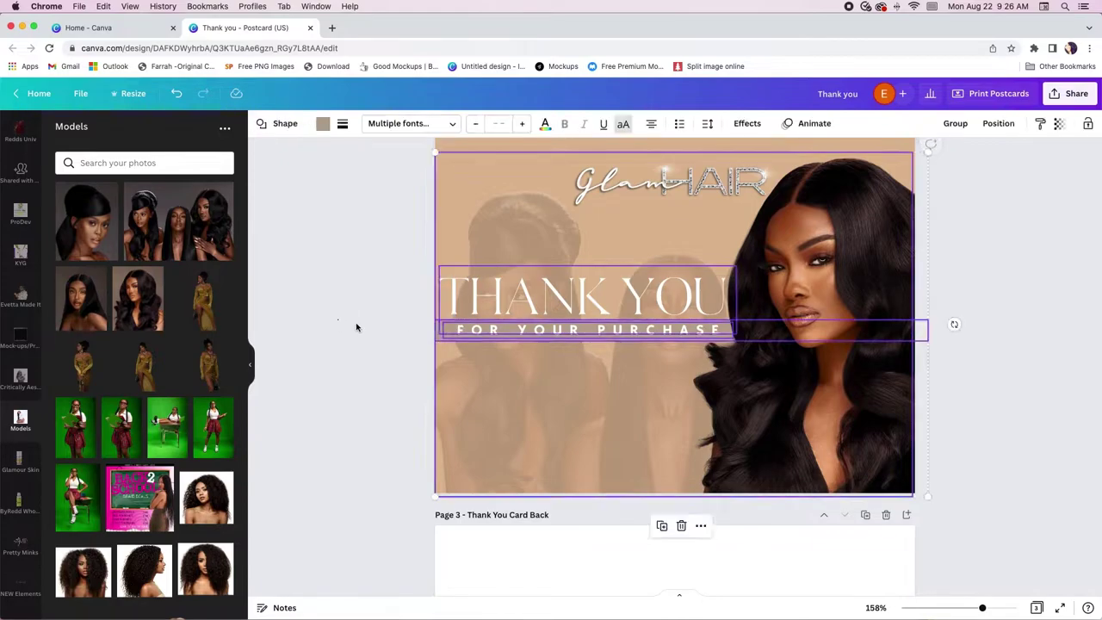
pyautogui.click(435, 325)
pyautogui.click(435, 336)
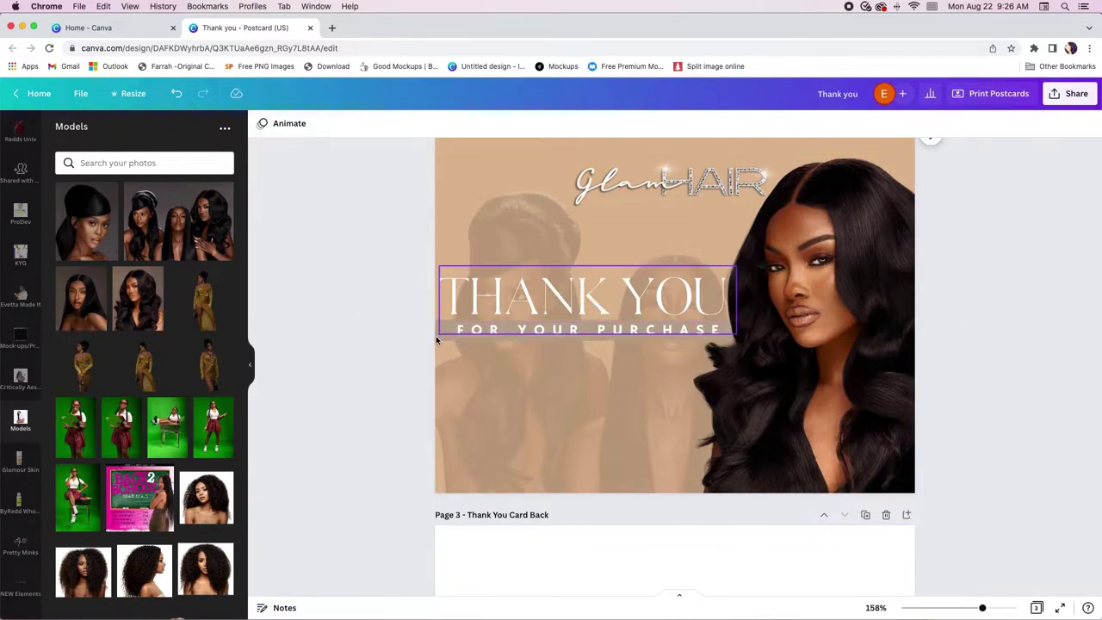
pyautogui.click(435, 336)
pyautogui.keyDown('shift'); pyautogui.click(517, 302); pyautogui.keyUp('shift')
pyautogui.moveTo(517, 301); pyautogui.dragTo(518, 340)
pyautogui.moveTo(518, 336); pyautogui.dragTo(511, 325)
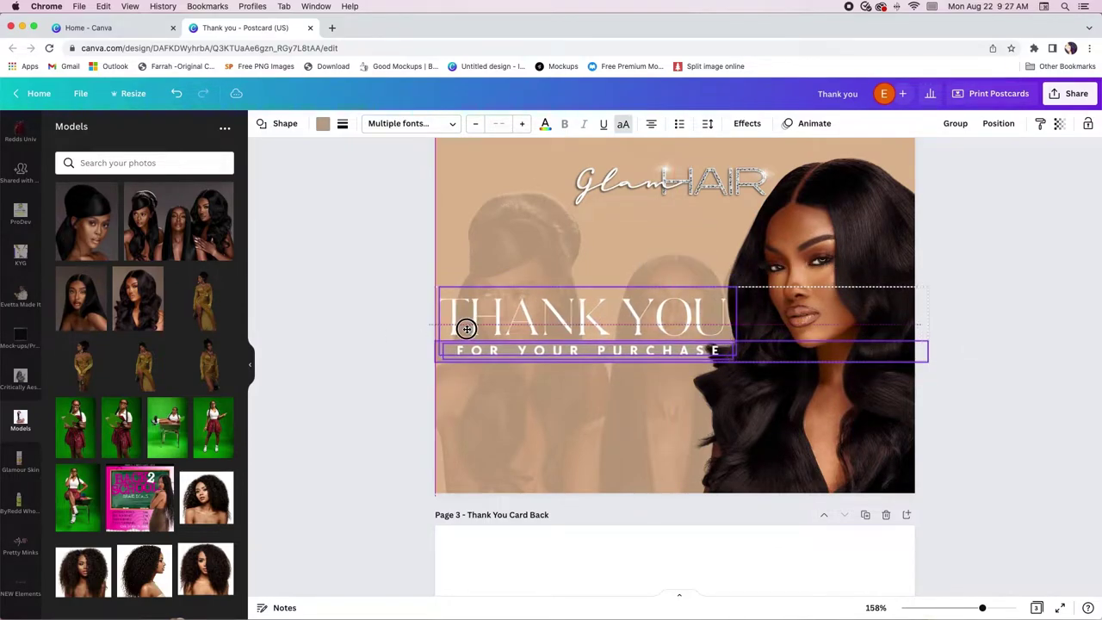
pyautogui.click(361, 336)
# Step: Reduce the FOR YOUR PURCHASE line to size 10.6 and reposition it on the bar, clear of the model's hair
pyautogui.click(689, 351)
pyautogui.moveTo(731, 360); pyautogui.dragTo(713, 358)
pyautogui.moveTo(585, 384); pyautogui.dragTo(583, 382)
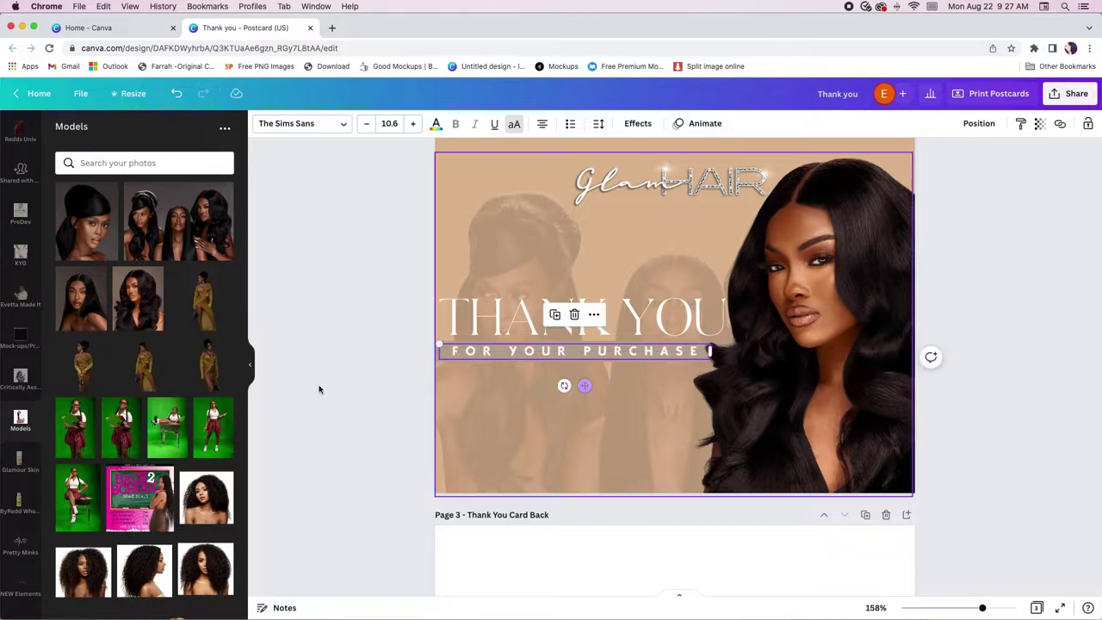
pyautogui.click(371, 381)
# Step: Add the round Instagram icon, shrink it, place it below the text at the card's lower left, and make it white
pyautogui.scroll(-5, 19, 222)
pyautogui.scroll(5, 19, 222)
pyautogui.click(22, 179)
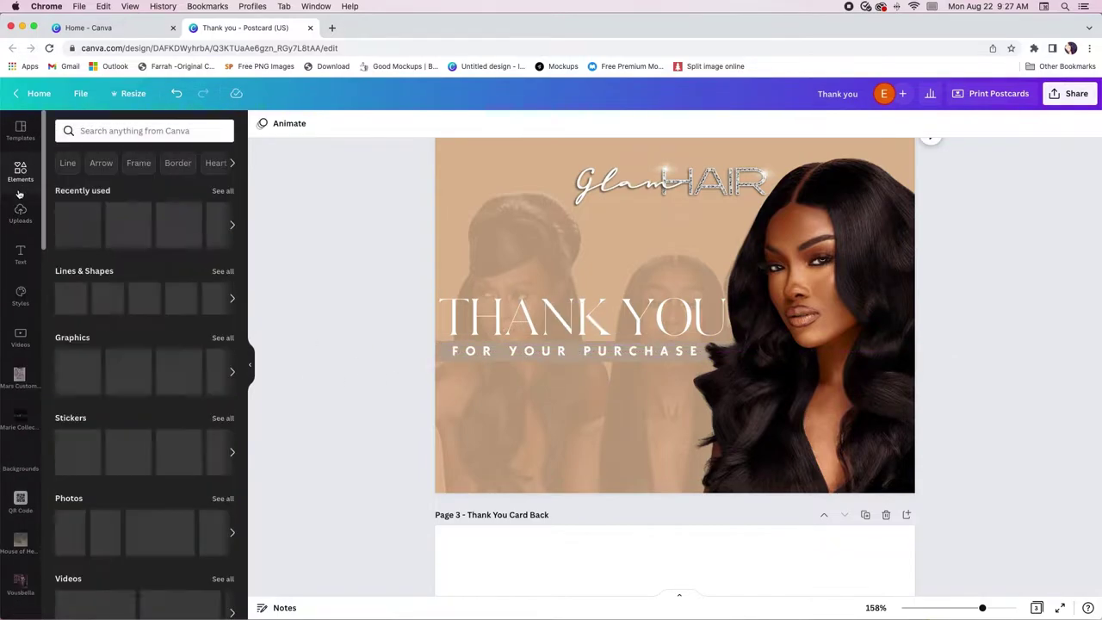
pyautogui.click(200, 222)
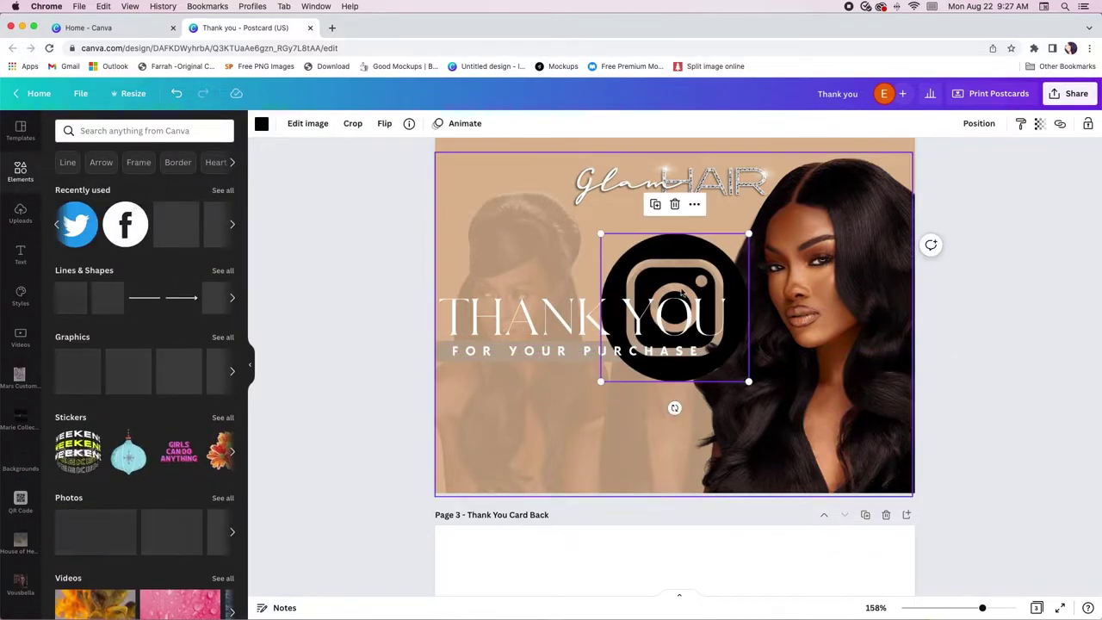
pyautogui.moveTo(743, 246); pyautogui.dragTo(500, 420)
pyautogui.click(262, 123)
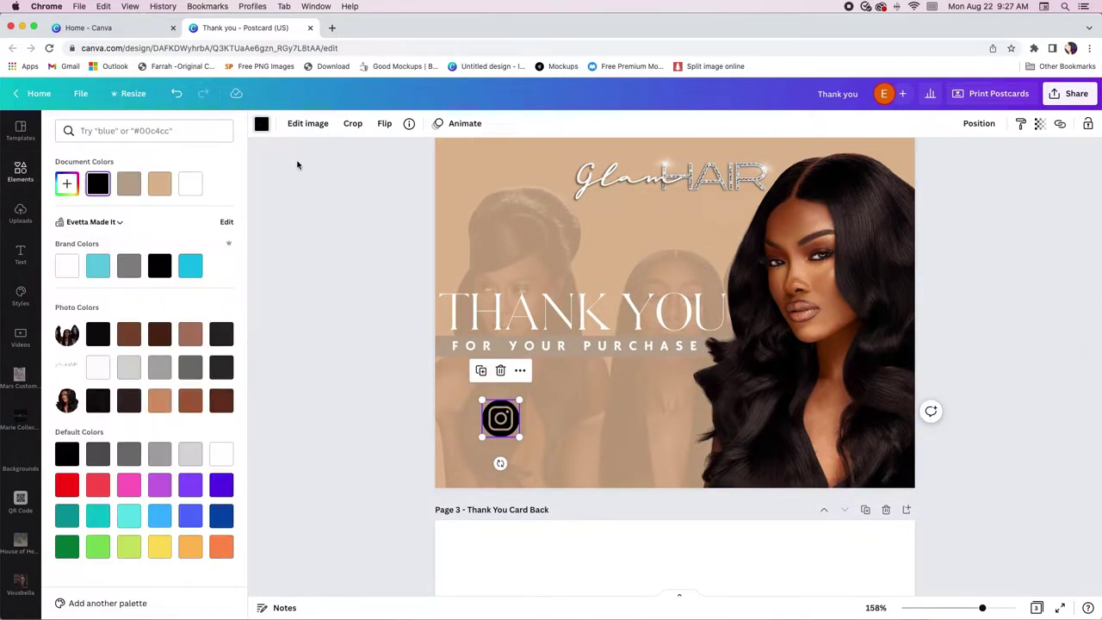
# Step: Add round Facebook and TikTok icons beside the Instagram icon at matching size and scale the row of three down
pyautogui.click(20, 172)
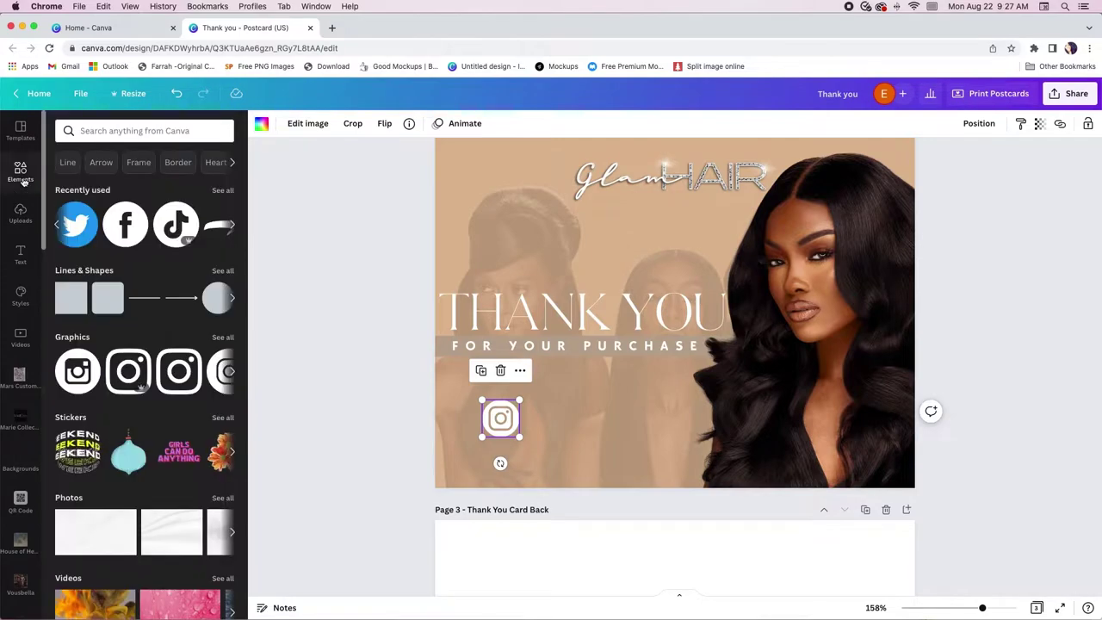
pyautogui.click(142, 224)
pyautogui.moveTo(632, 249); pyautogui.dragTo(559, 400)
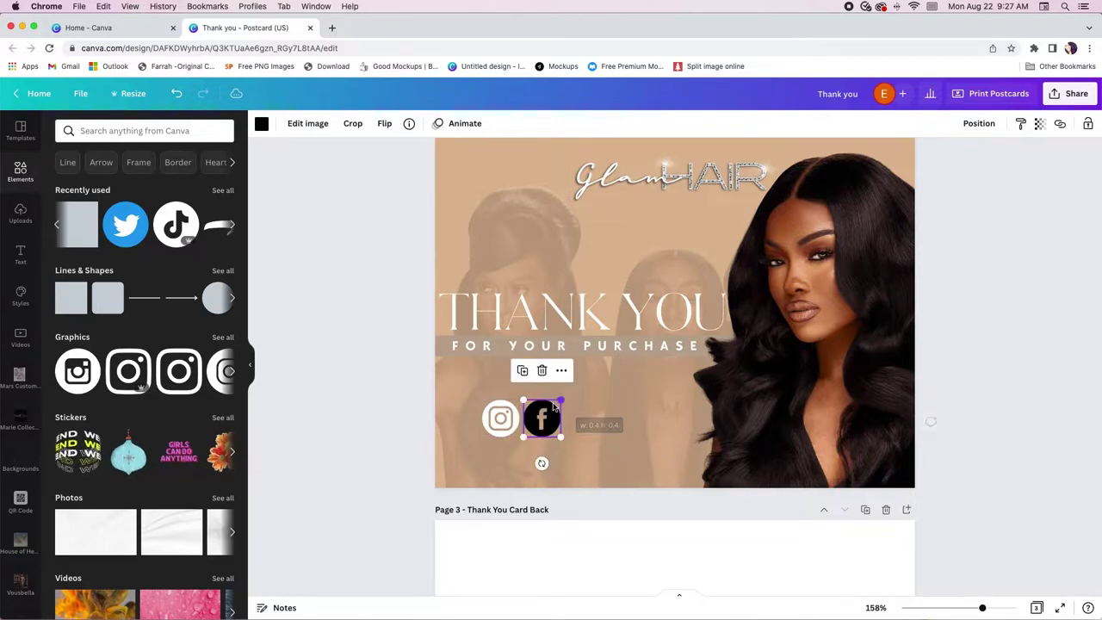
pyautogui.click(169, 224)
pyautogui.moveTo(676, 300); pyautogui.dragTo(544, 427)
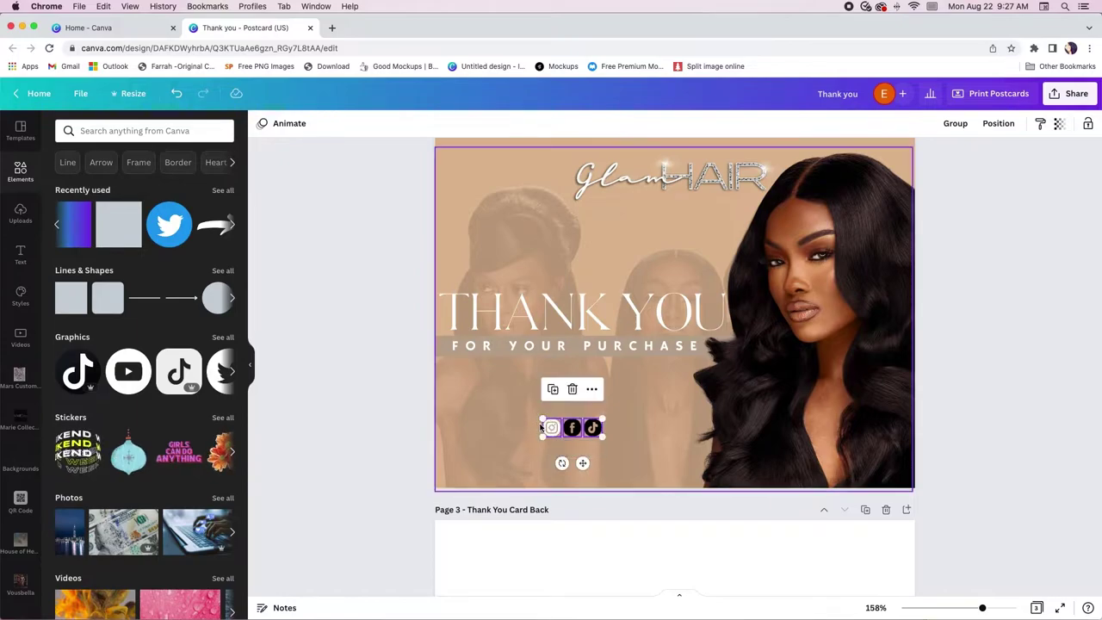
# Step: Recolour the Facebook and TikTok icons white to match the Instagram icon
pyautogui.click(592, 428)
pyautogui.keyDown('shift'); pyautogui.click(574, 430); pyautogui.keyUp('shift')
pyautogui.click(568, 436)
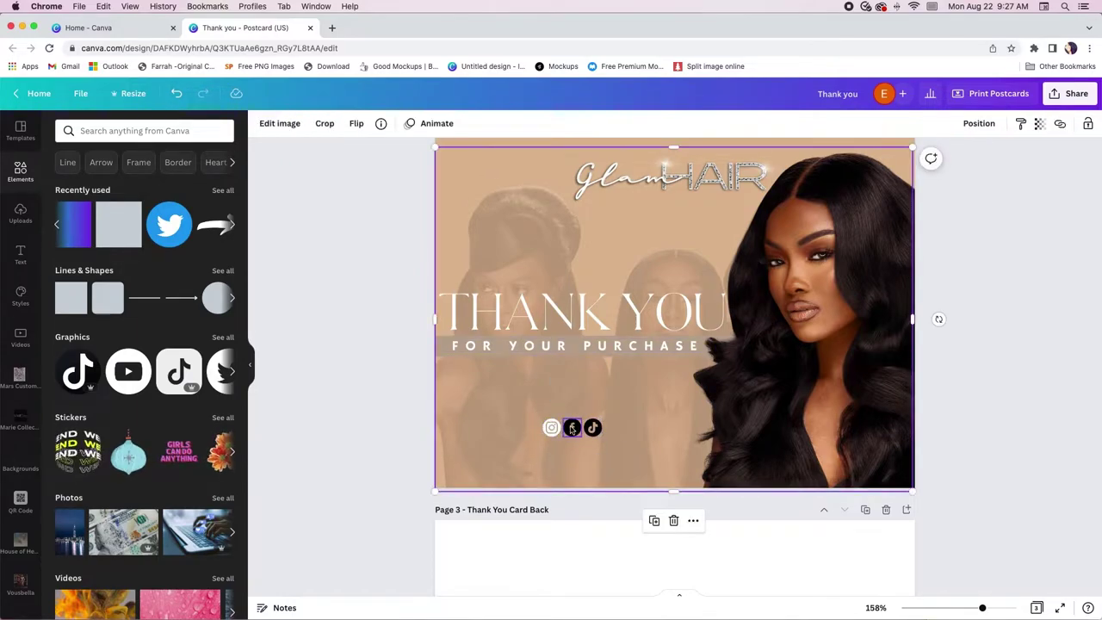
pyautogui.click(573, 428)
pyautogui.click(261, 123)
pyautogui.click(592, 427)
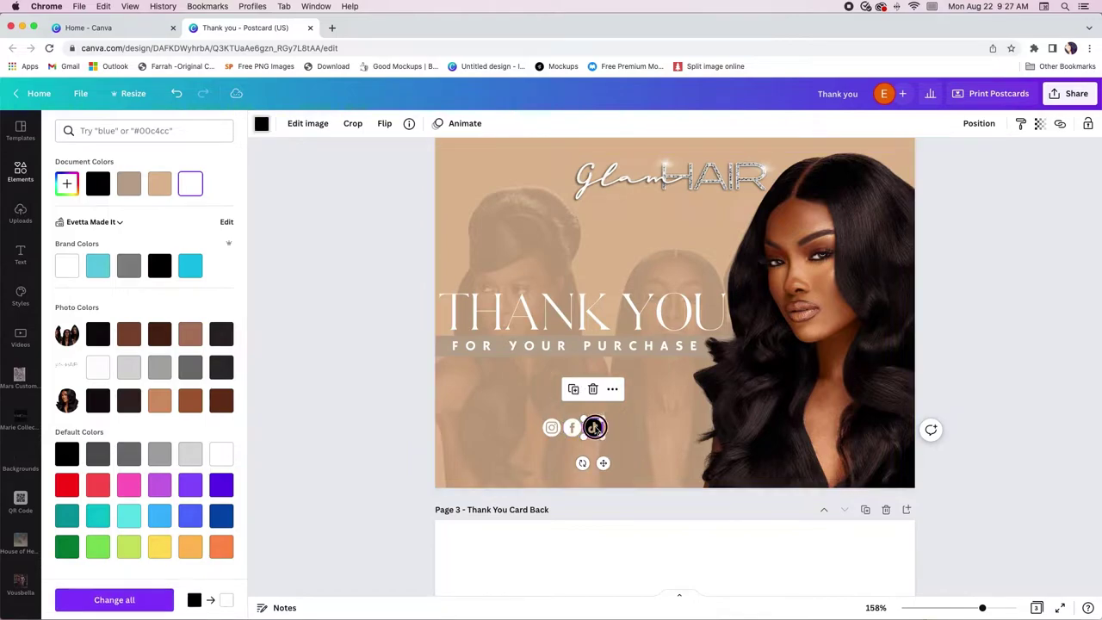
# Step: Select all three social icons and move them directly beneath the taupe bar
pyautogui.keyDown('shift'); pyautogui.click(551, 430); pyautogui.keyUp('shift')
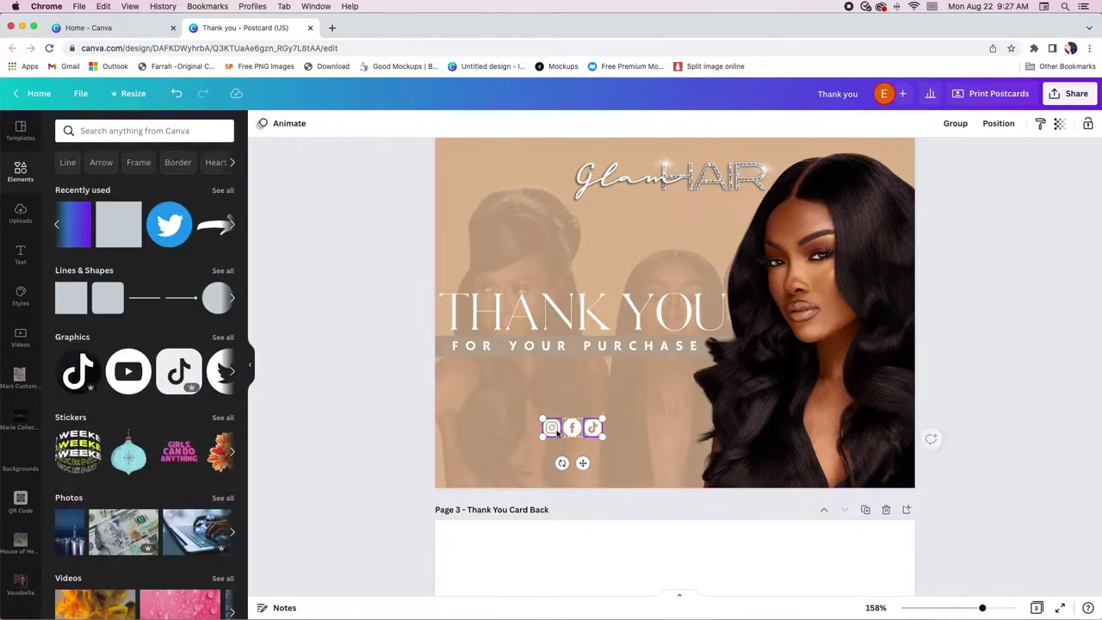
pyautogui.moveTo(578, 433); pyautogui.dragTo(501, 375)
pyautogui.click(374, 402)
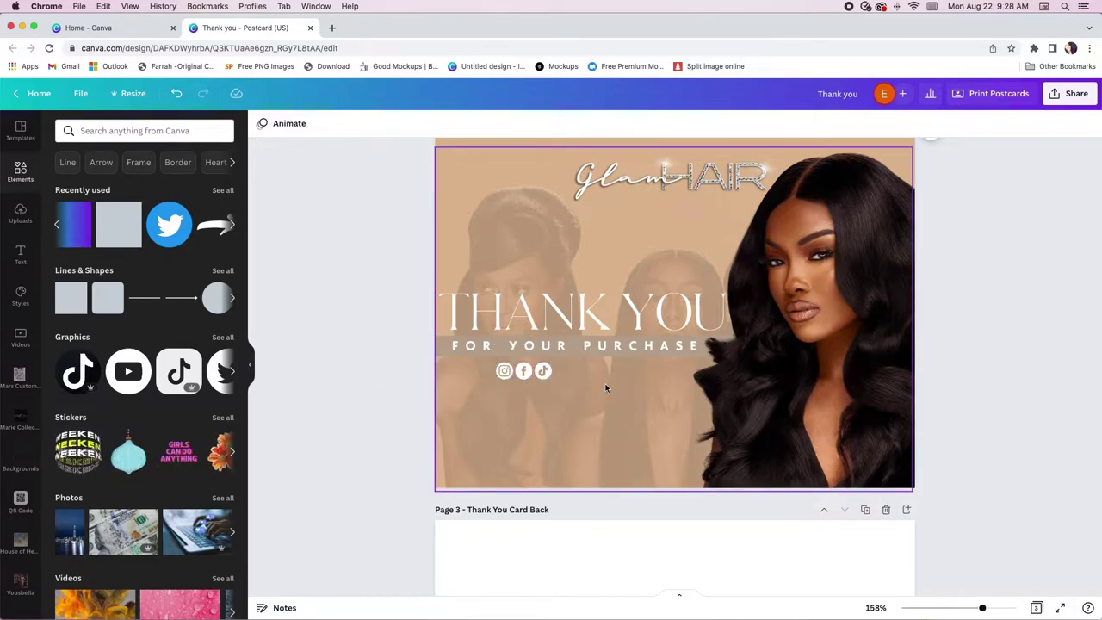
# Step: Try Abiah Light and Agrandir Grand on the FOR YOUR PURCHASE line, settling on Aileron Regular
pyautogui.click(606, 348)
pyautogui.click(345, 130)
pyautogui.scroll(-1, 95, 379)
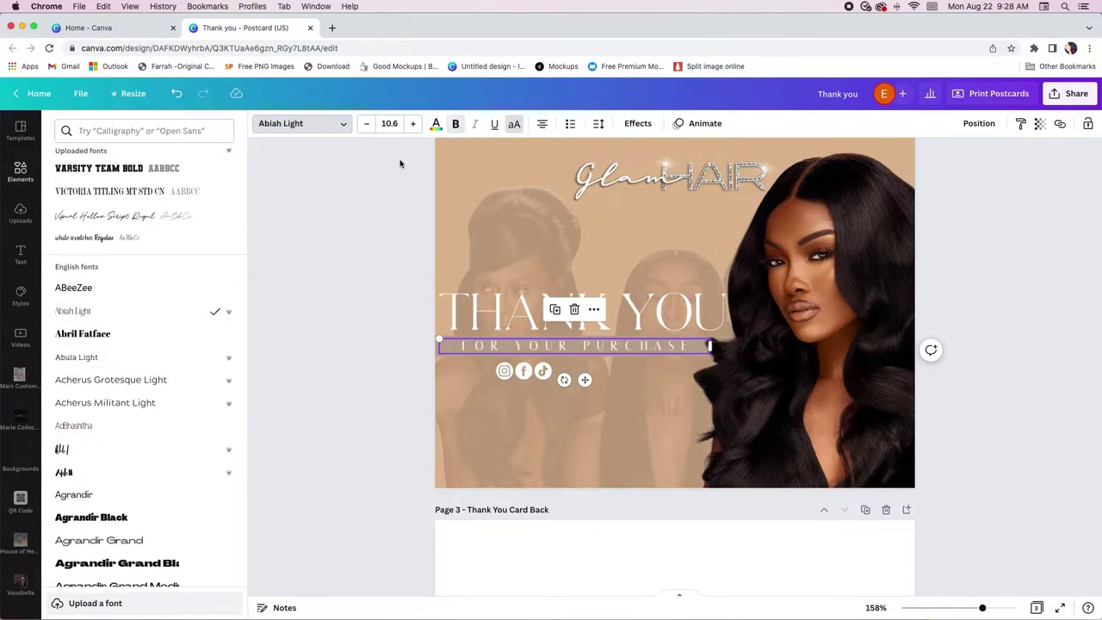
pyautogui.scroll(-3, 147, 412)
pyautogui.click(148, 458)
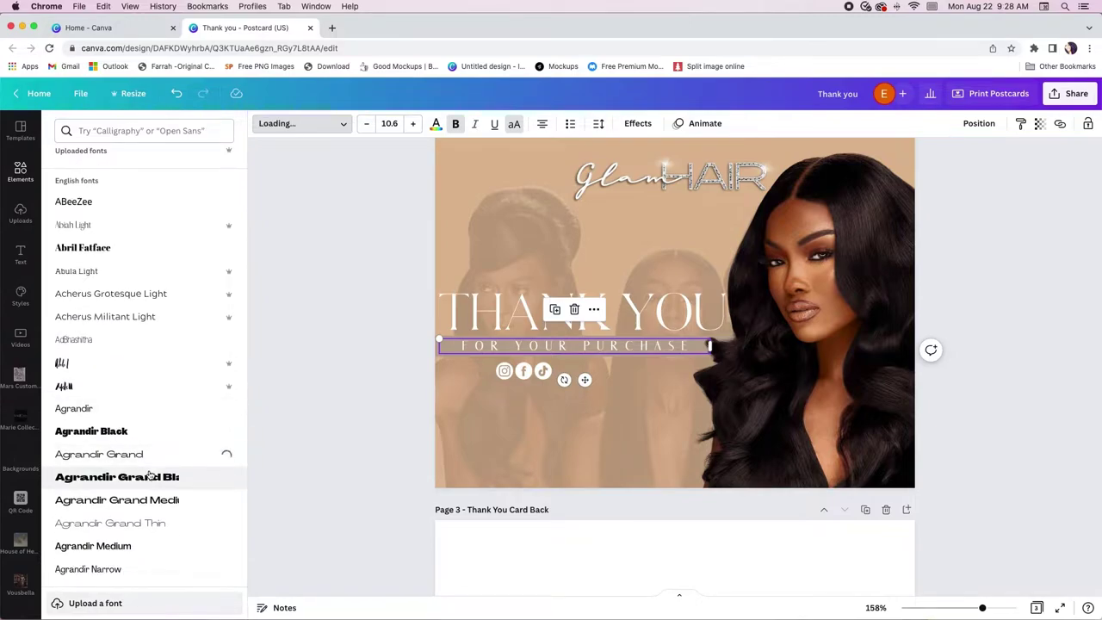
pyautogui.scroll(-5, 148, 474)
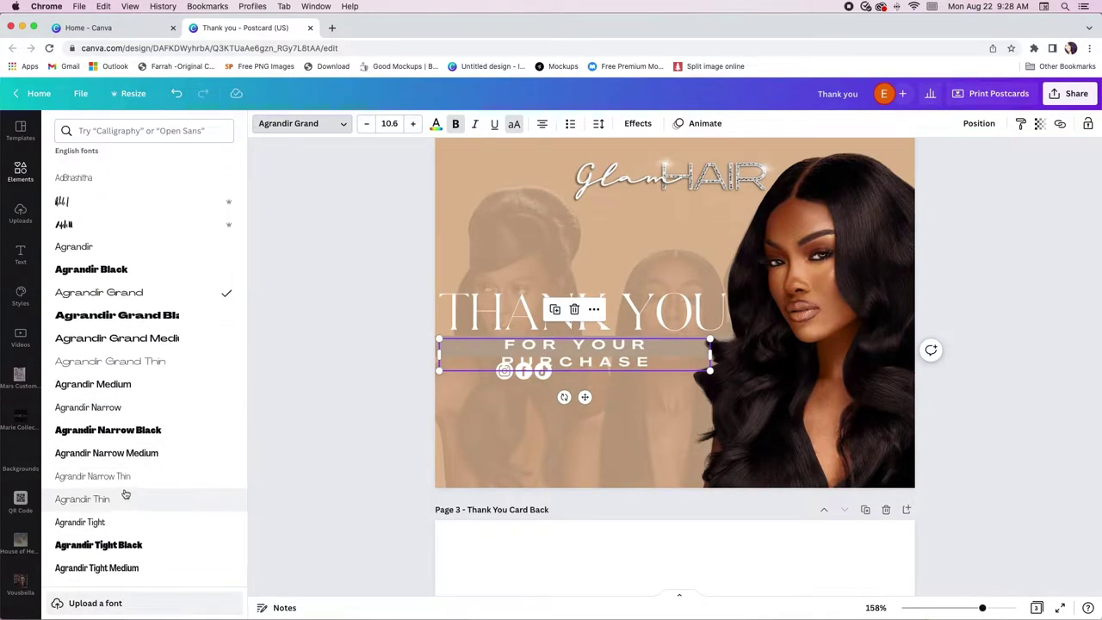
pyautogui.scroll(-8, 125, 493)
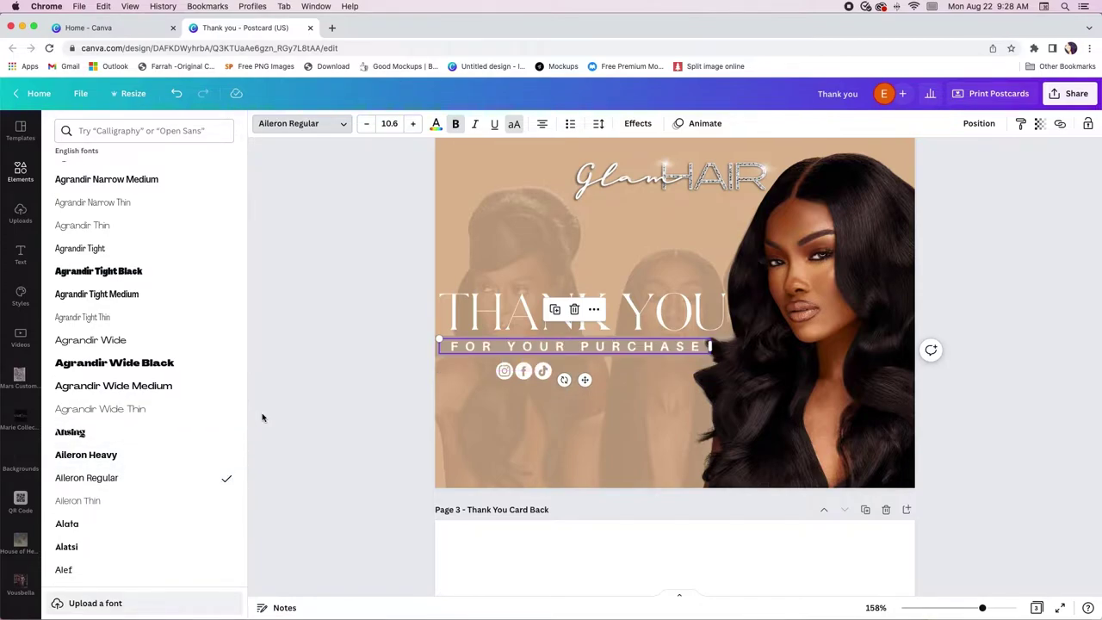
# Step: Duplicate the FOR YOUR PURCHASE line below the icons, turn off bold on the copy, and set its letter spacing to 28
pyautogui.click(554, 309)
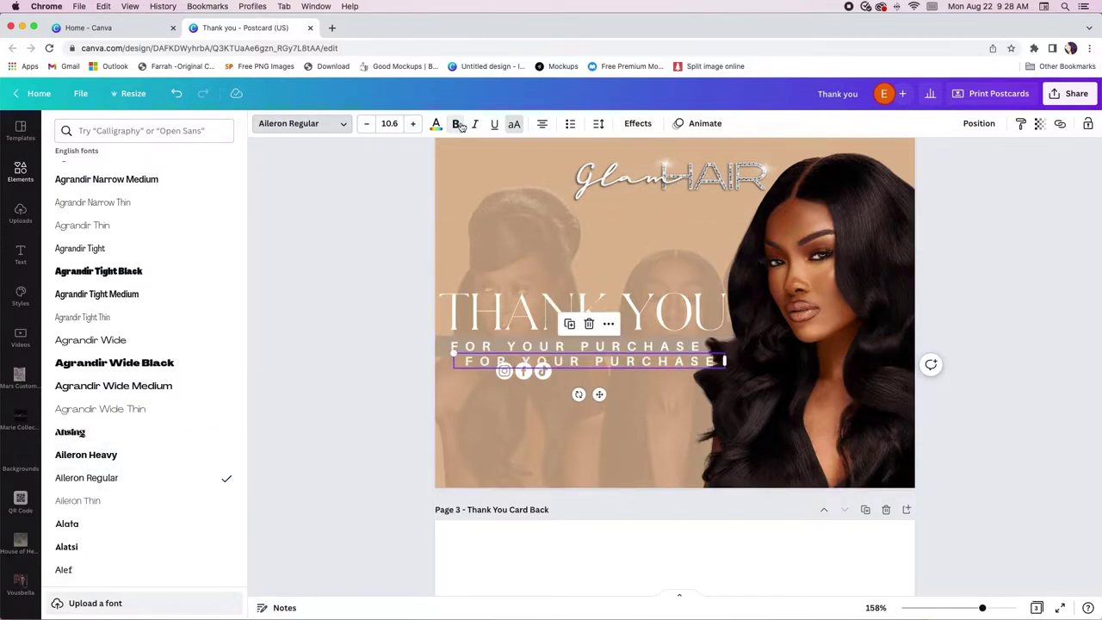
pyautogui.moveTo(608, 404); pyautogui.dragTo(635, 452)
pyautogui.click(597, 123)
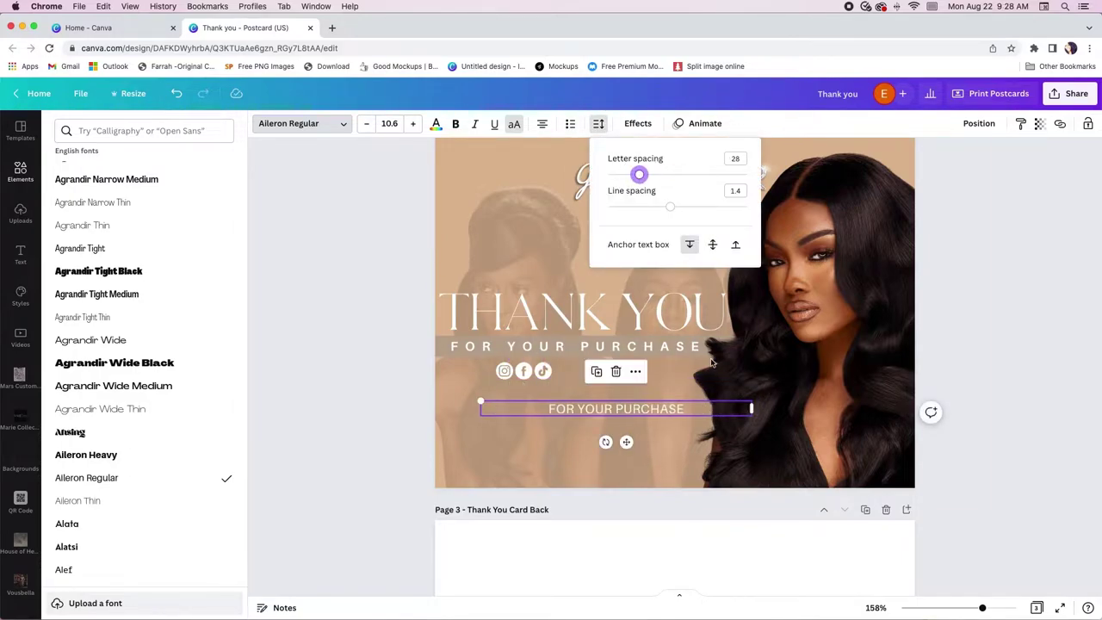
pyautogui.click(573, 407)
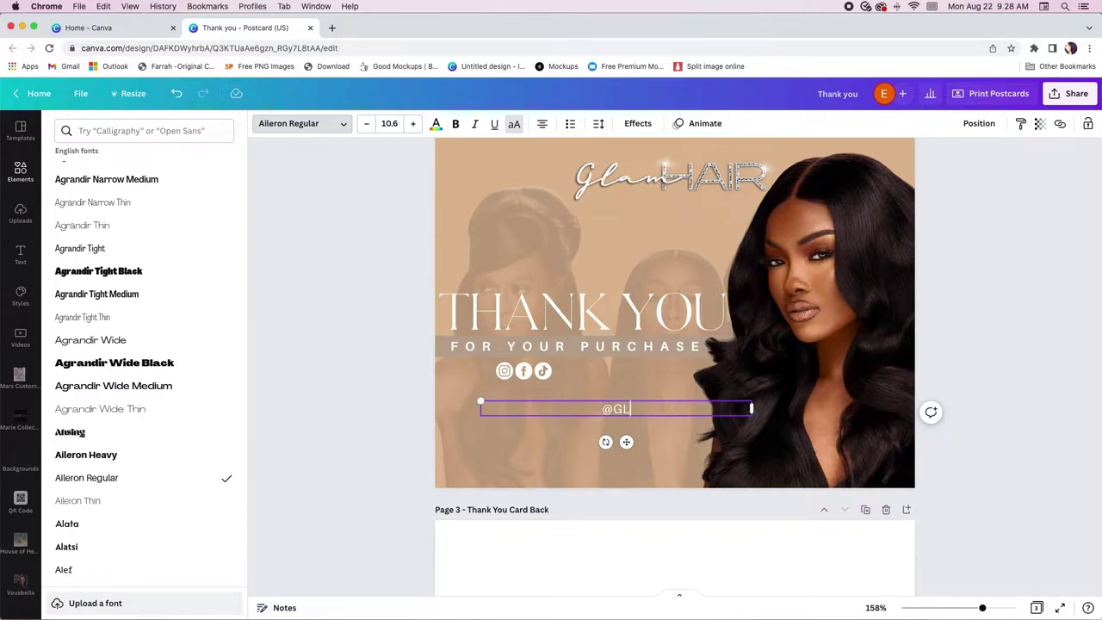
pyautogui.moveTo(626, 442); pyautogui.dragTo(612, 407)
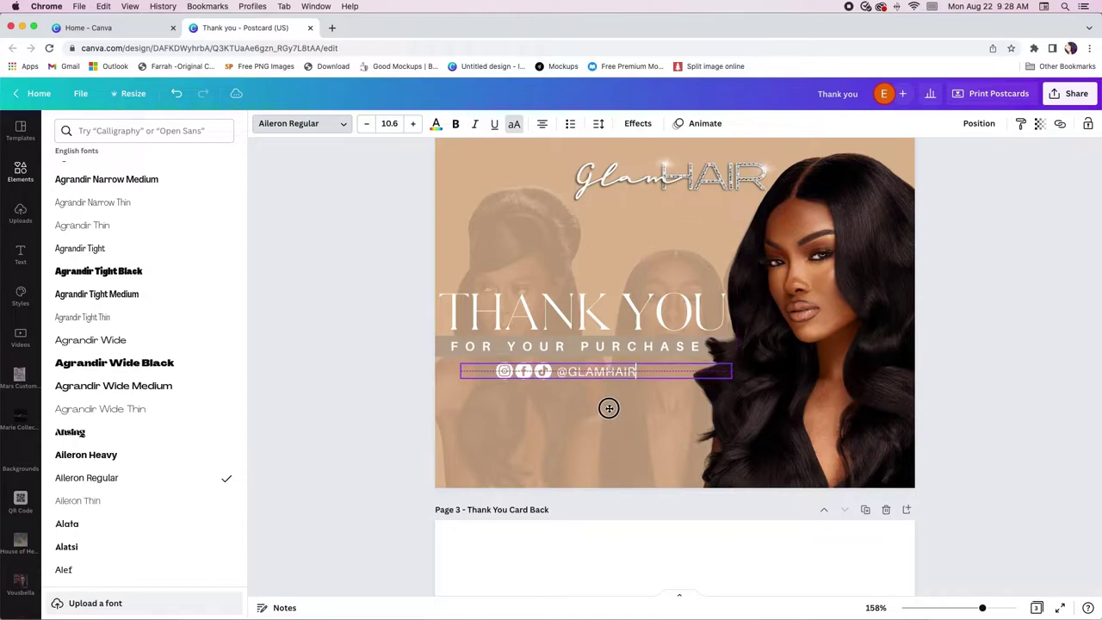
pyautogui.click(404, 424)
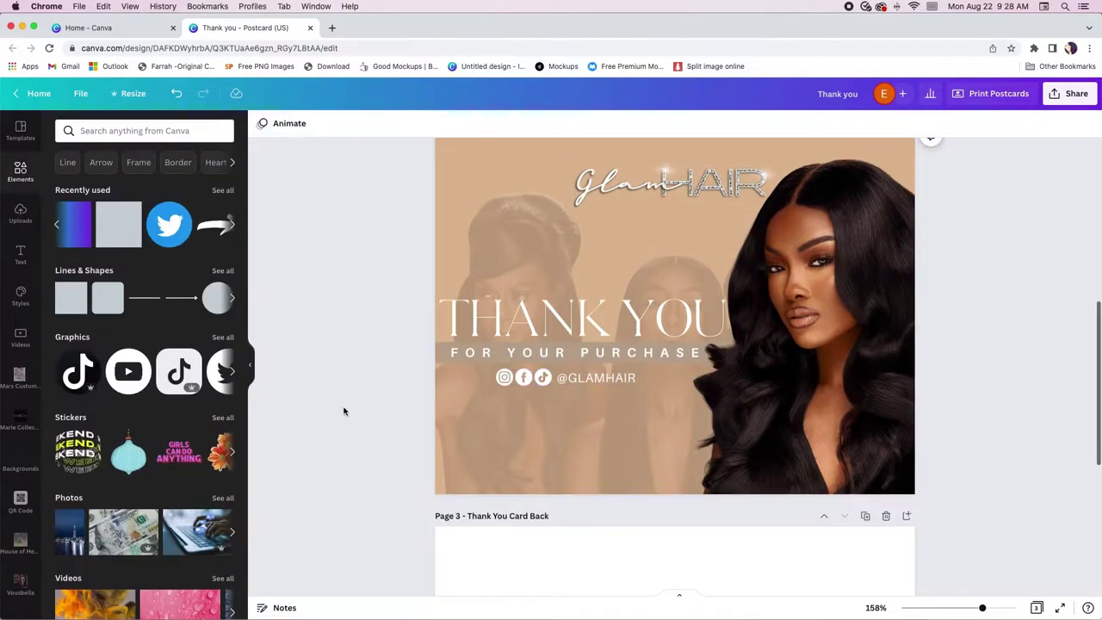
# Step: Fill the blank Thank You Card Back page with the tan document colour used on the front
pyautogui.scroll(2, 344, 411)
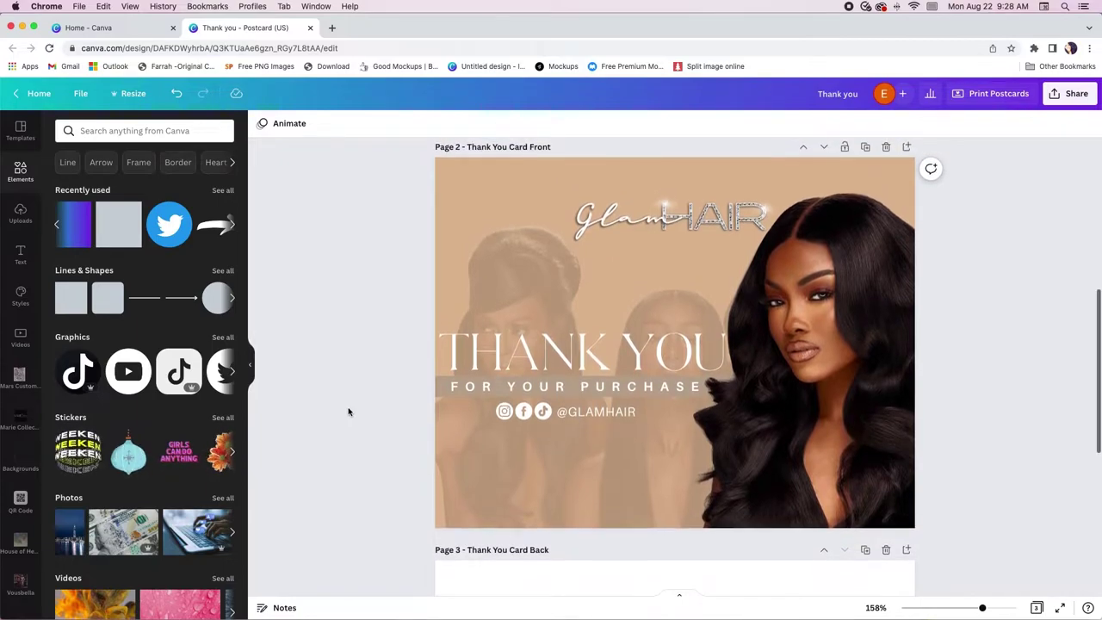
pyautogui.scroll(-3, 303, 359)
pyautogui.scroll(-5, 302, 359)
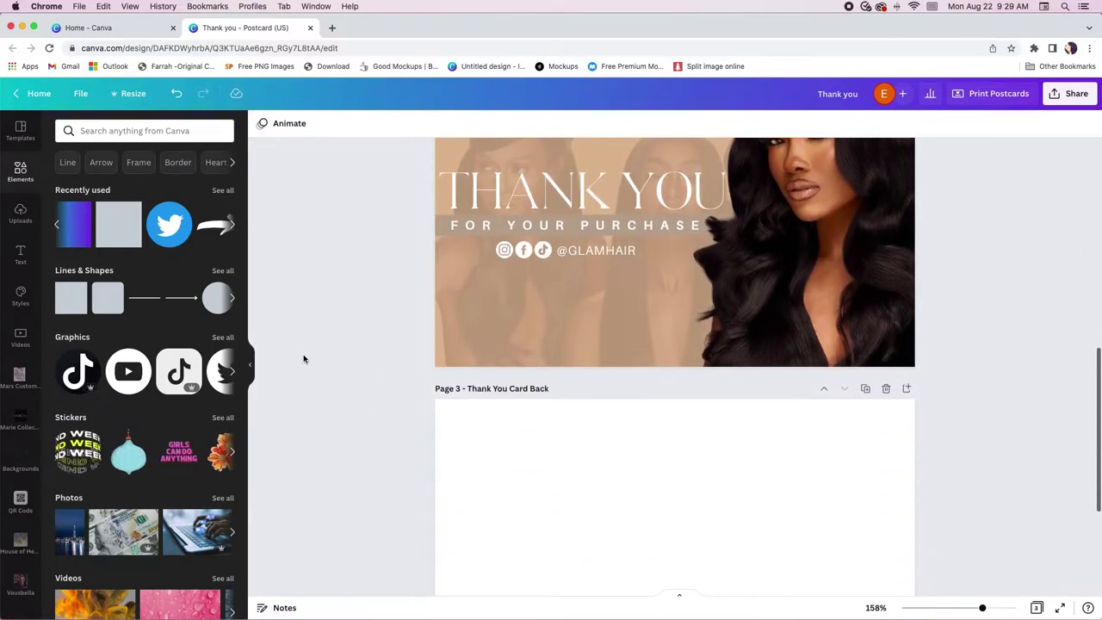
pyautogui.click(548, 381)
pyautogui.click(263, 125)
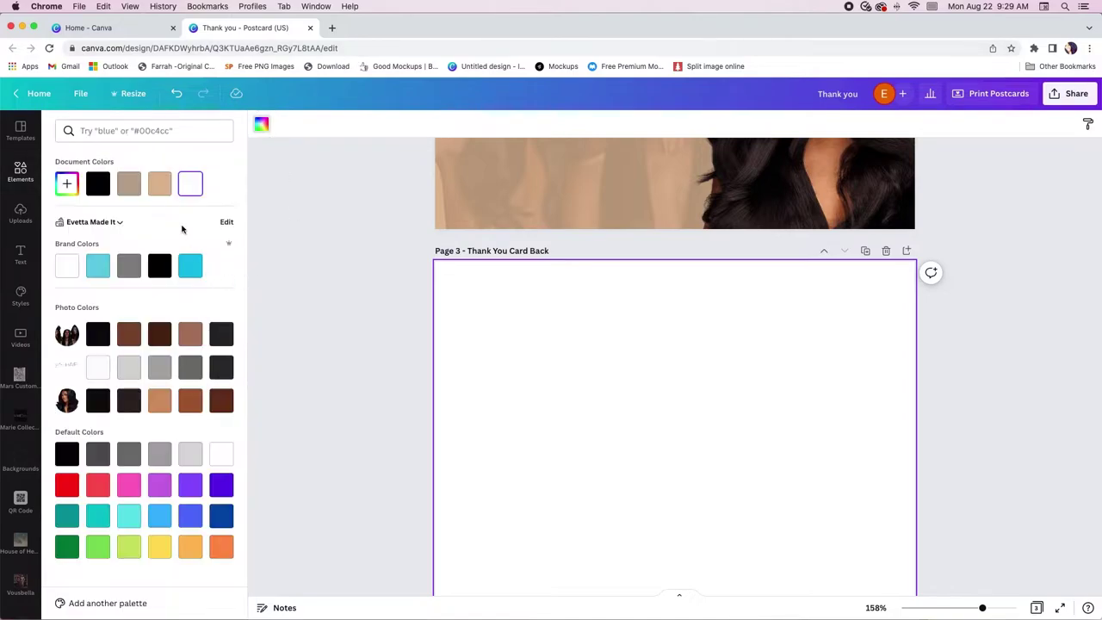
pyautogui.click(159, 183)
pyautogui.scroll(-2, 488, 375)
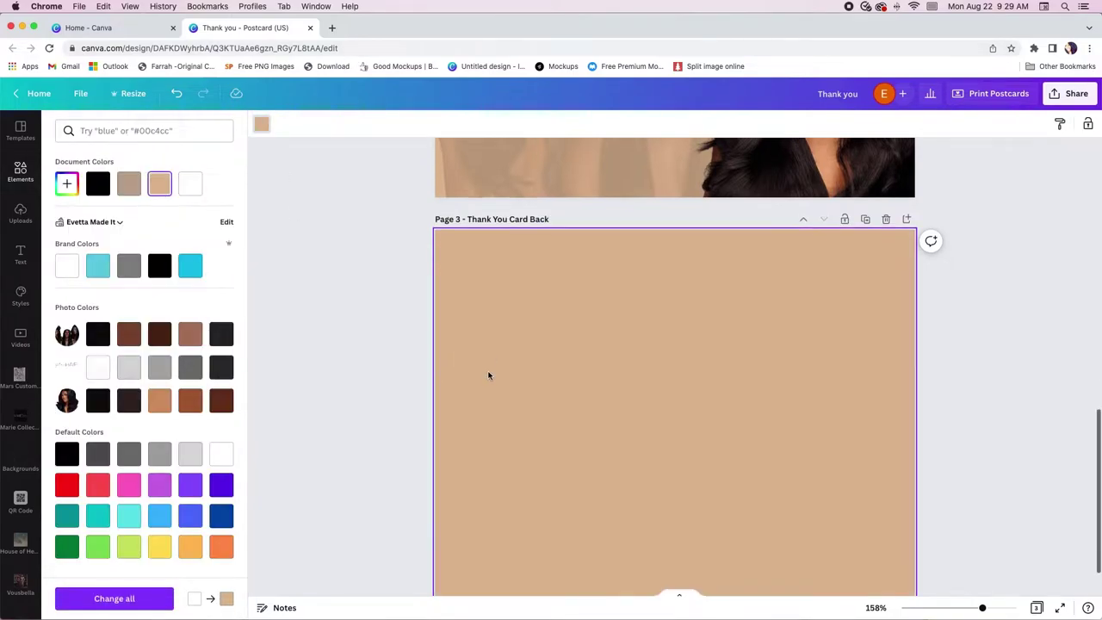
pyautogui.scroll(-1, 488, 375)
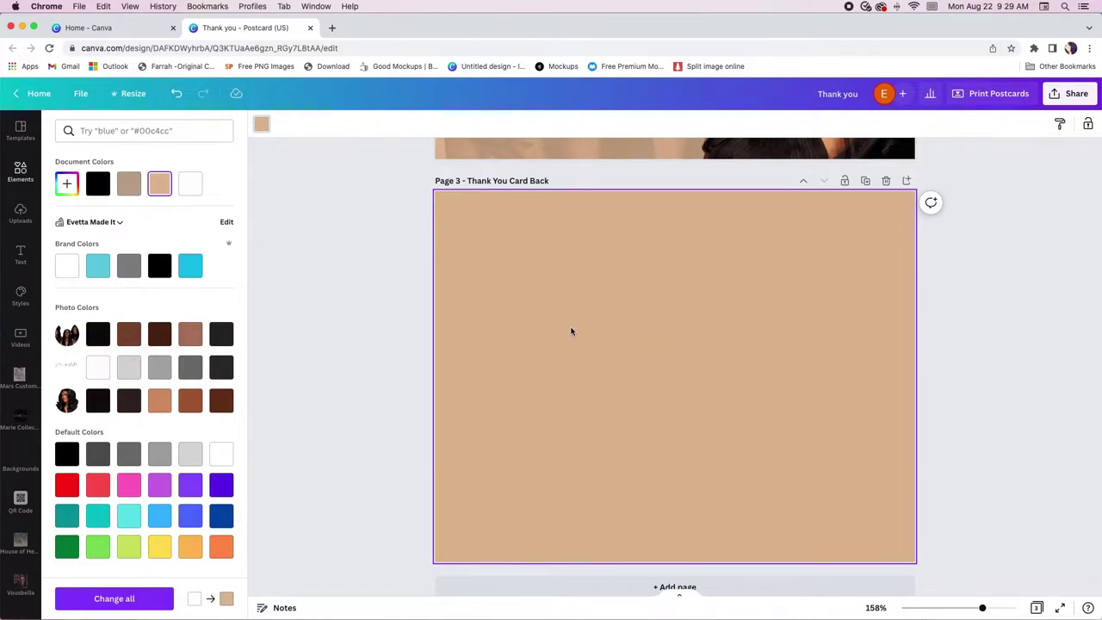
# Step: Copy the THANK YOU heading onto the card back and replace the copy's text with SNAP
pyautogui.scroll(3, 570, 331)
pyautogui.scroll(3, 570, 331)
pyautogui.click(571, 220)
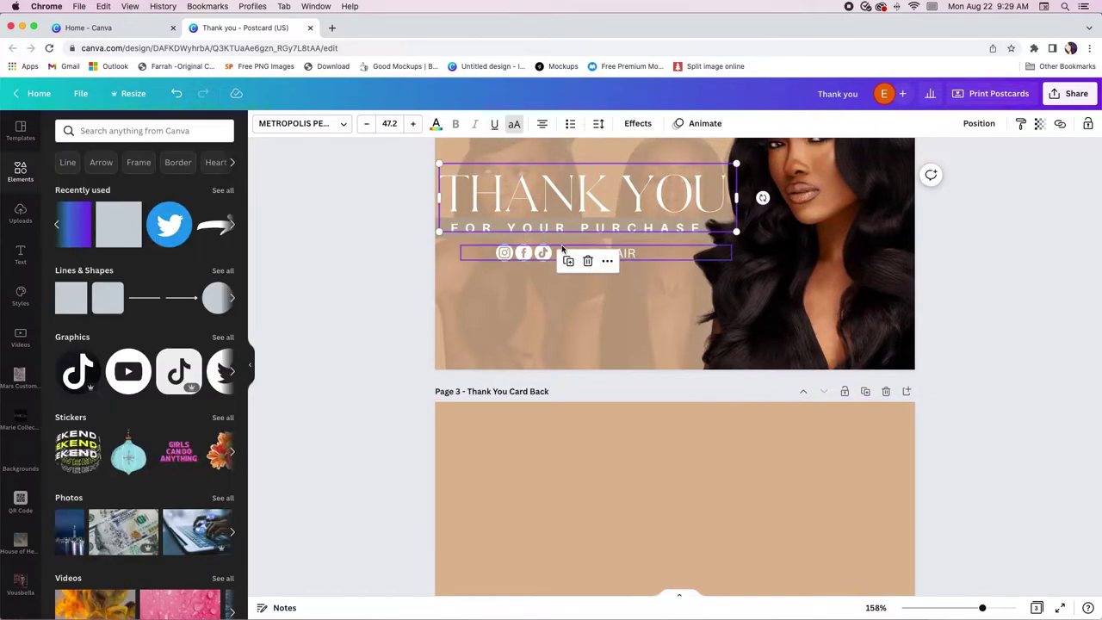
pyautogui.moveTo(572, 220); pyautogui.dragTo(568, 470)
pyautogui.scroll(-3, 574, 456)
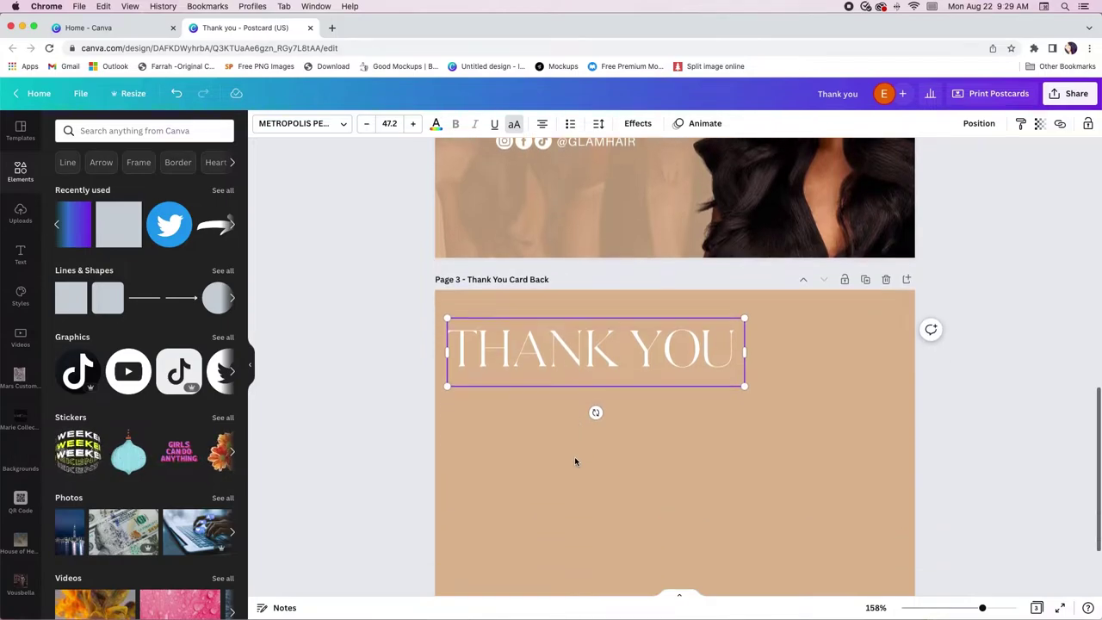
pyautogui.scroll(-1, 575, 461)
pyautogui.doubleClick(481, 251)
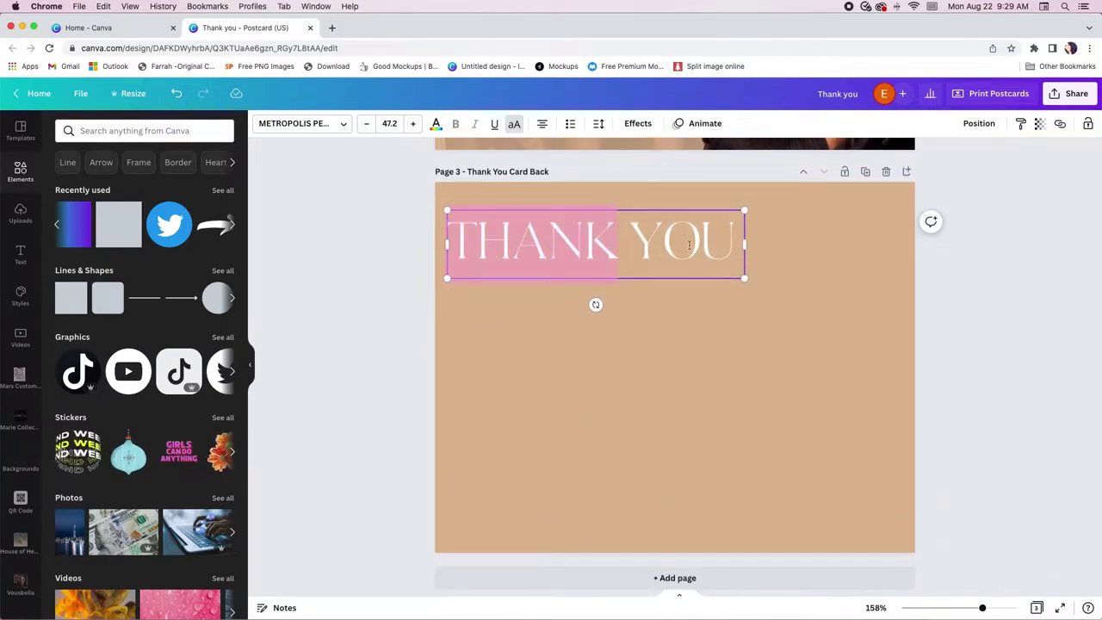
pyautogui.write('SNAP')
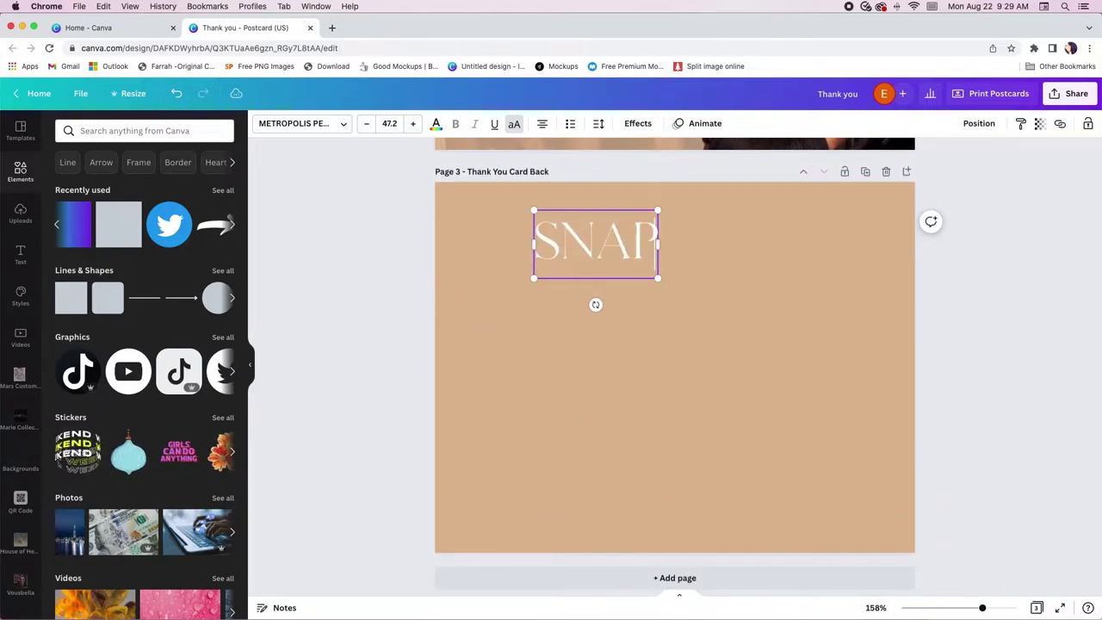
# Step: Enlarge SNAP to font size 87.7 and place it in the upper right area of the card back
pyautogui.click(476, 259)
pyautogui.moveTo(657, 277); pyautogui.dragTo(737, 301)
pyautogui.moveTo(626, 222); pyautogui.dragTo(654, 232)
# Step: Place a copy of SNAP directly beneath it and change the copy's text to SLAY
pyautogui.moveTo(745, 284); pyautogui.dragTo(775, 362)
pyautogui.click(737, 197)
pyautogui.write('LAY')
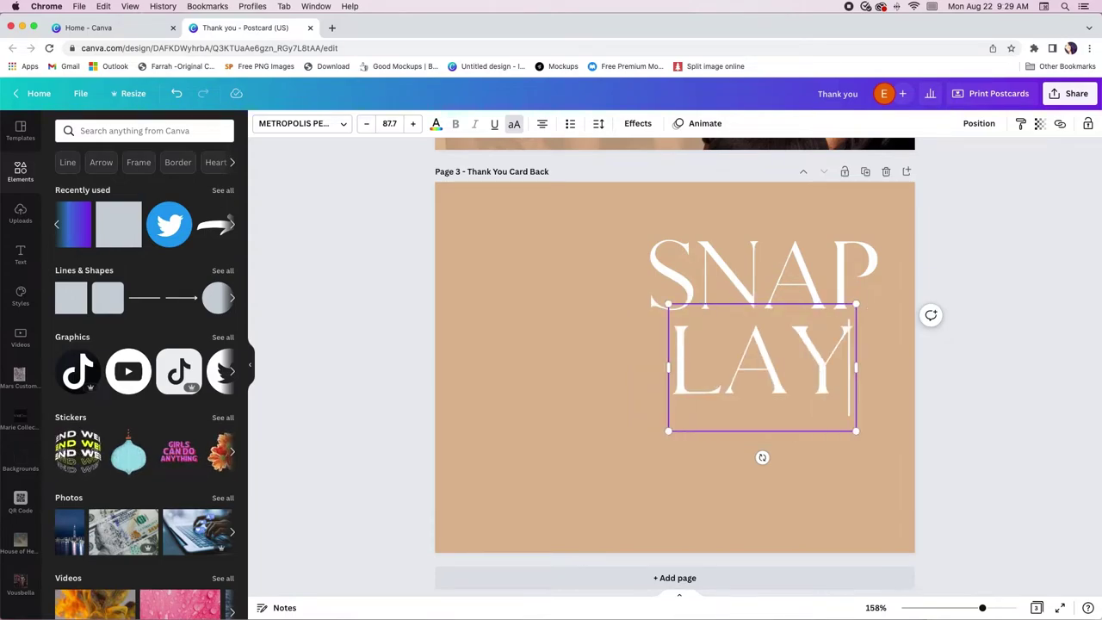
pyautogui.write('S')
pyautogui.click(740, 393)
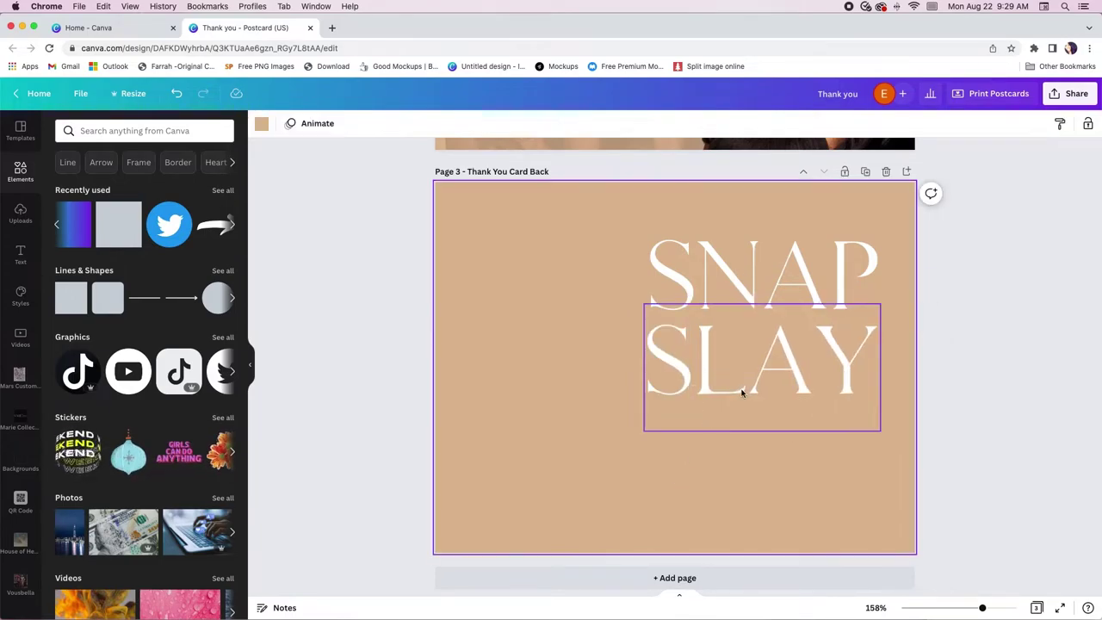
# Step: Duplicate SLAY, move the copy below it, and replace its text with &
pyautogui.click(747, 385)
pyautogui.press('super+d')
pyautogui.moveTo(745, 386); pyautogui.dragTo(733, 457)
pyautogui.write('&')
pyautogui.click(623, 440)
# Step: Colour the & taupe and line it up directly after the word SNAP on the same row
pyautogui.click(436, 125)
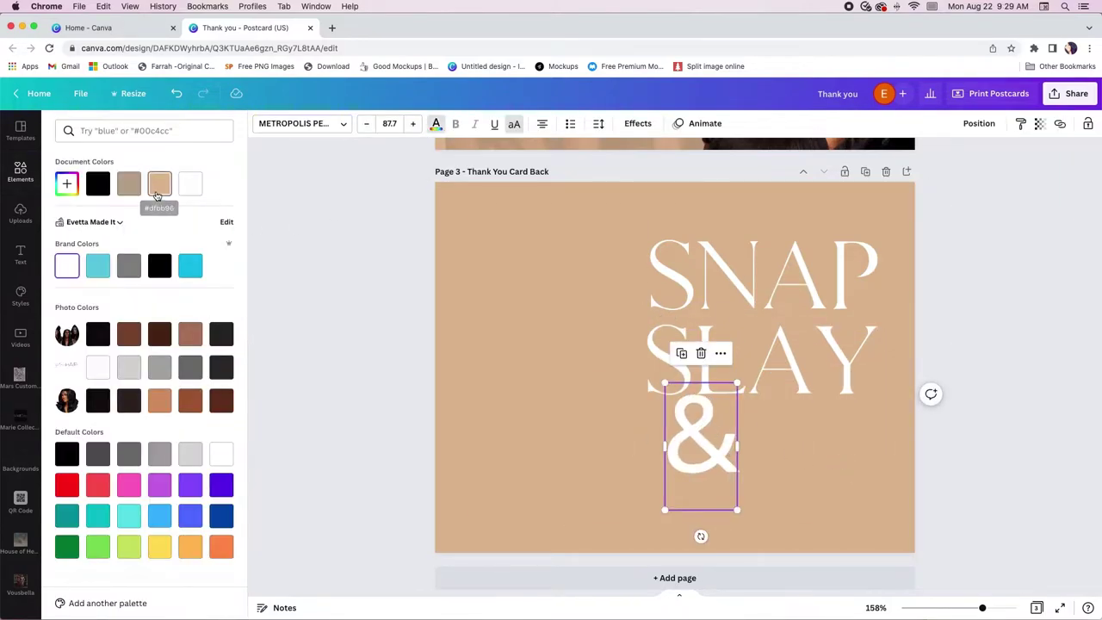
pyautogui.click(128, 183)
pyautogui.moveTo(698, 462); pyautogui.dragTo(833, 315)
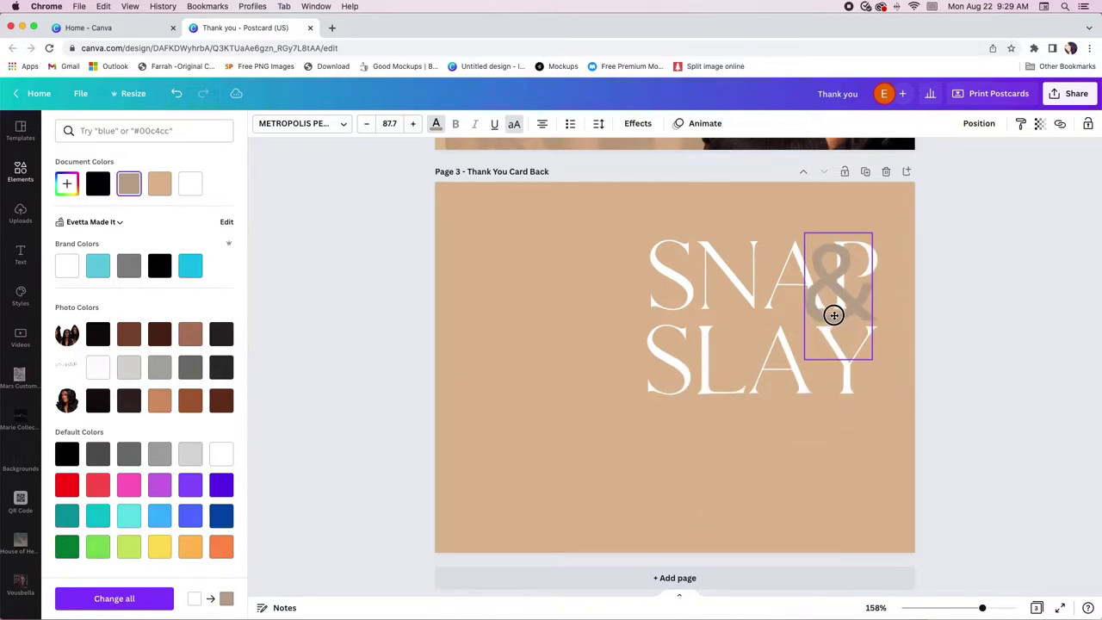
pyautogui.click(792, 327)
pyautogui.moveTo(728, 290); pyautogui.dragTo(658, 298)
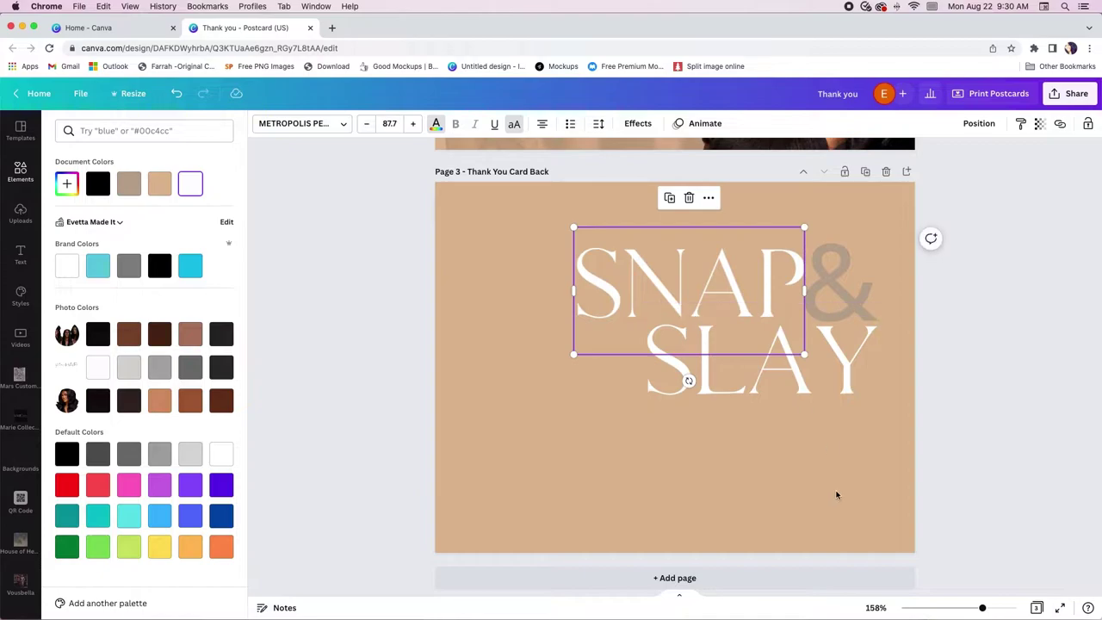
# Step: Move SLAY left to start beneath SNAP and enlarge it toward the card's right margin
pyautogui.click(824, 468)
pyautogui.moveTo(792, 386); pyautogui.dragTo(725, 386)
pyautogui.moveTo(814, 427); pyautogui.dragTo(869, 471)
pyautogui.moveTo(830, 405); pyautogui.dragTo(821, 397)
pyautogui.moveTo(867, 448); pyautogui.dragTo(877, 461)
# Step: Select SNAP and & together, scale them down to SLAY's width, and seat them just above it
pyautogui.keyDown('shift'); pyautogui.click(628, 284); pyautogui.keyUp('shift')
pyautogui.keyDown('shift'); pyautogui.click(819, 293); pyautogui.keyUp('shift')
pyautogui.moveTo(573, 227); pyautogui.dragTo(631, 266)
pyautogui.moveTo(762, 394); pyautogui.dragTo(772, 401)
pyautogui.click(686, 234)
pyautogui.scroll(3, 663, 234)
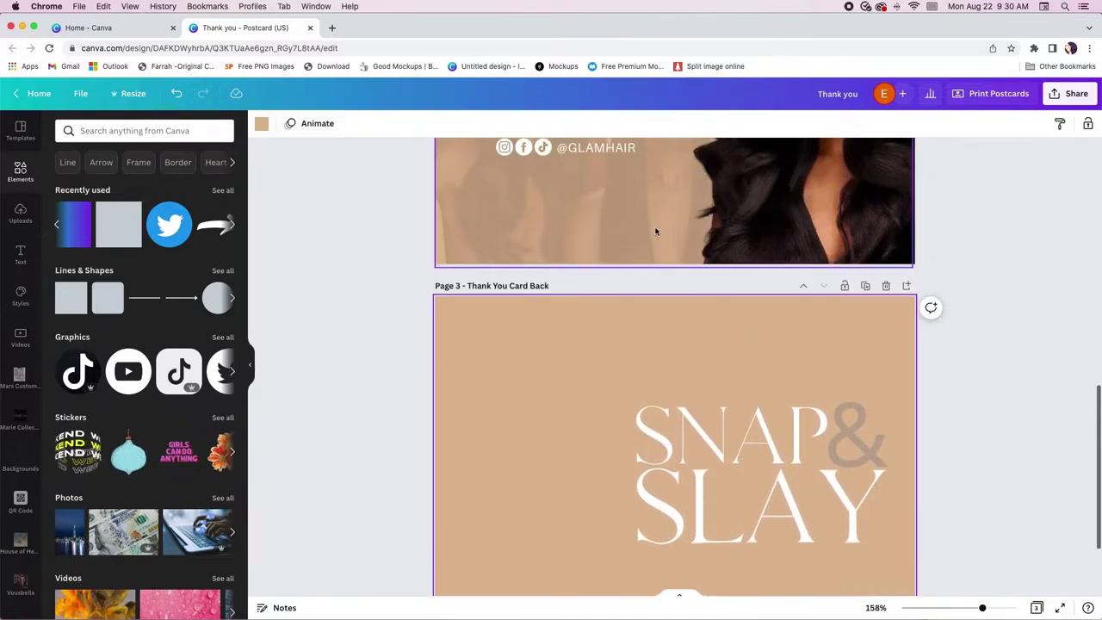
pyautogui.click(599, 165)
pyautogui.click(599, 164)
pyautogui.press('super+d')
pyautogui.moveTo(603, 167); pyautogui.dragTo(742, 396)
# Step: Change the copied handle's text to GLAM HAIR, narrow its text box, and centre it above SNAP & SLAY
pyautogui.doubleClick(742, 396)
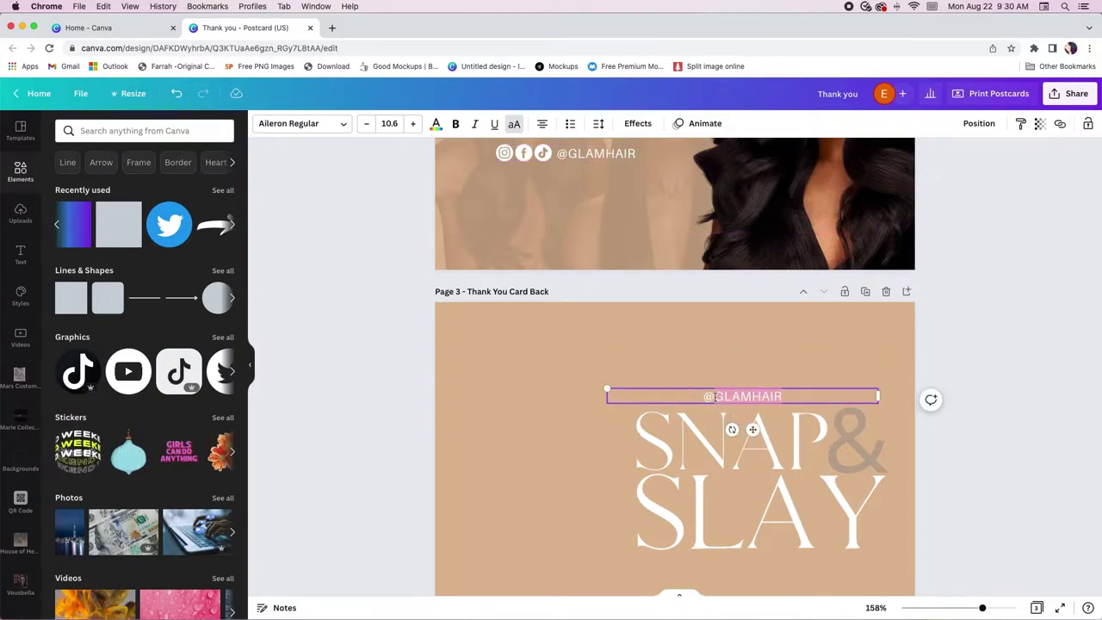
pyautogui.moveTo(609, 397); pyautogui.dragTo(786, 396)
pyautogui.moveTo(824, 432); pyautogui.dragTo(773, 437)
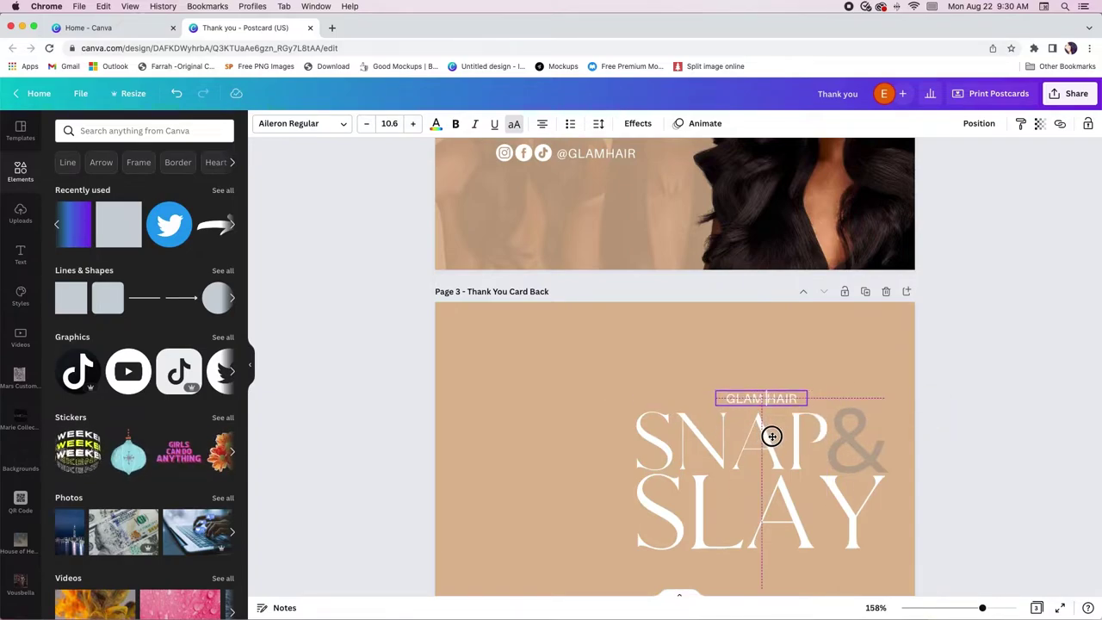
pyautogui.click(809, 358)
pyautogui.scroll(-3, 809, 359)
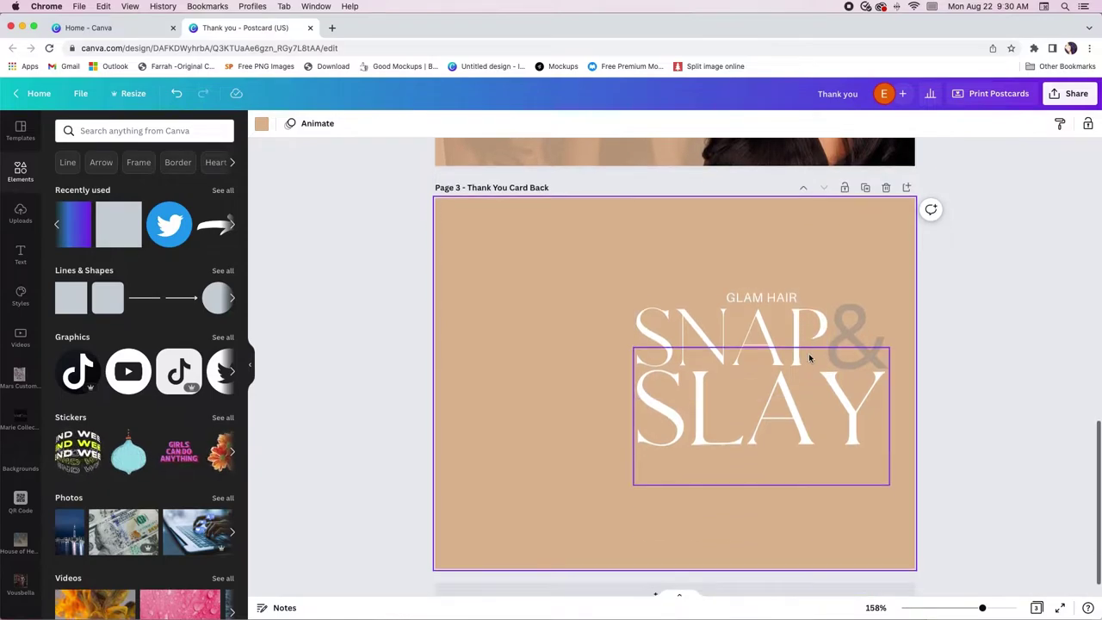
# Step: Add a rectangle and stretch it into a thin bar across the full card width, just below SLAY
pyautogui.click(497, 339)
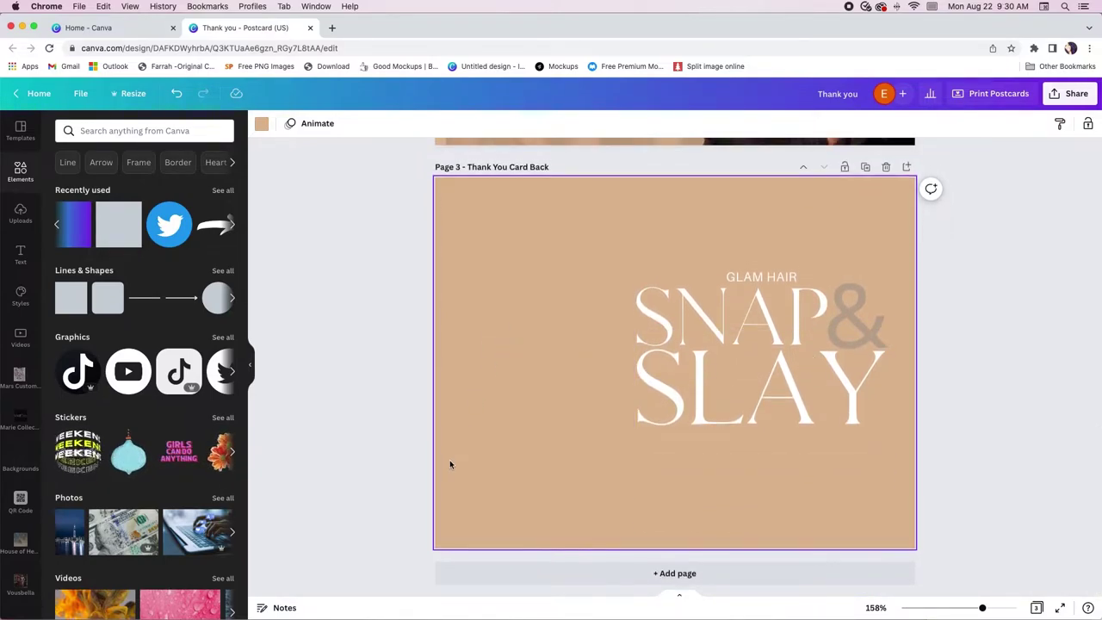
pyautogui.press('r')
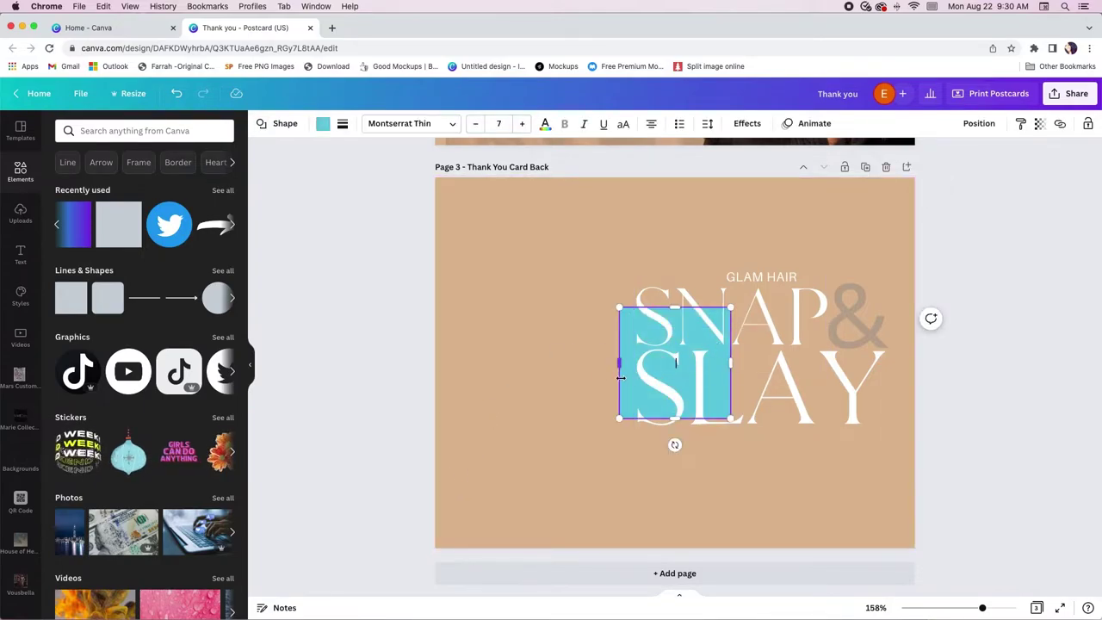
pyautogui.moveTo(623, 389); pyautogui.dragTo(441, 497)
pyautogui.moveTo(484, 427); pyautogui.dragTo(900, 509)
pyautogui.doubleClick(511, 520)
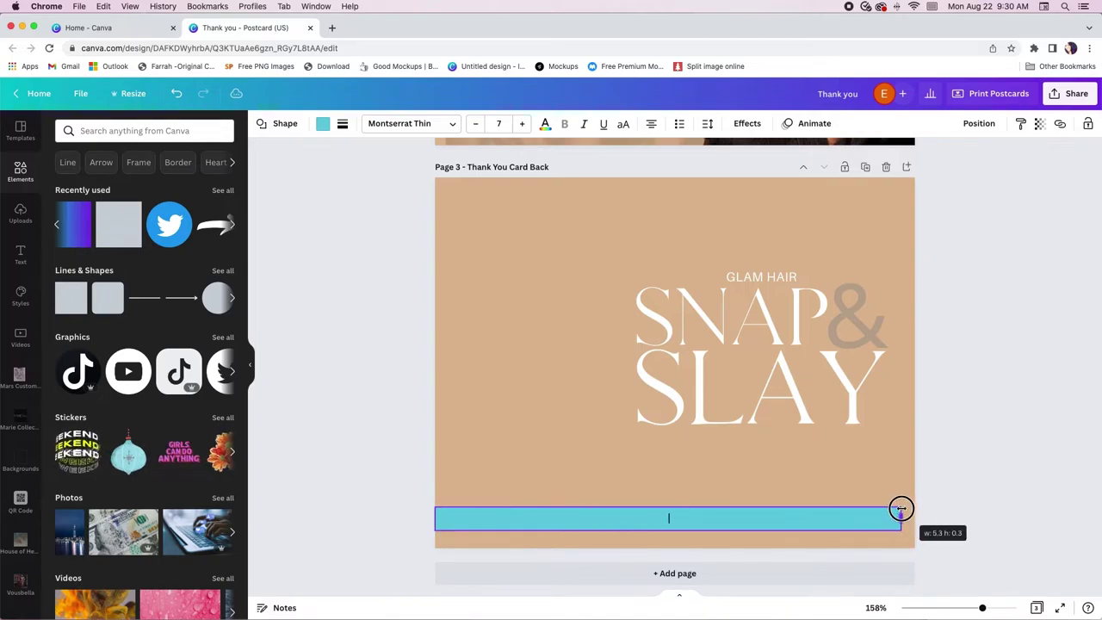
pyautogui.moveTo(690, 556); pyautogui.dragTo(677, 480)
# Step: Insert a teal-to-purple gradient square on the card back and enlarge it to span the card's full width
pyautogui.press('cmd+v')
pyautogui.moveTo(612, 307); pyautogui.dragTo(470, 399)
pyautogui.moveTo(531, 377); pyautogui.dragTo(531, 387)
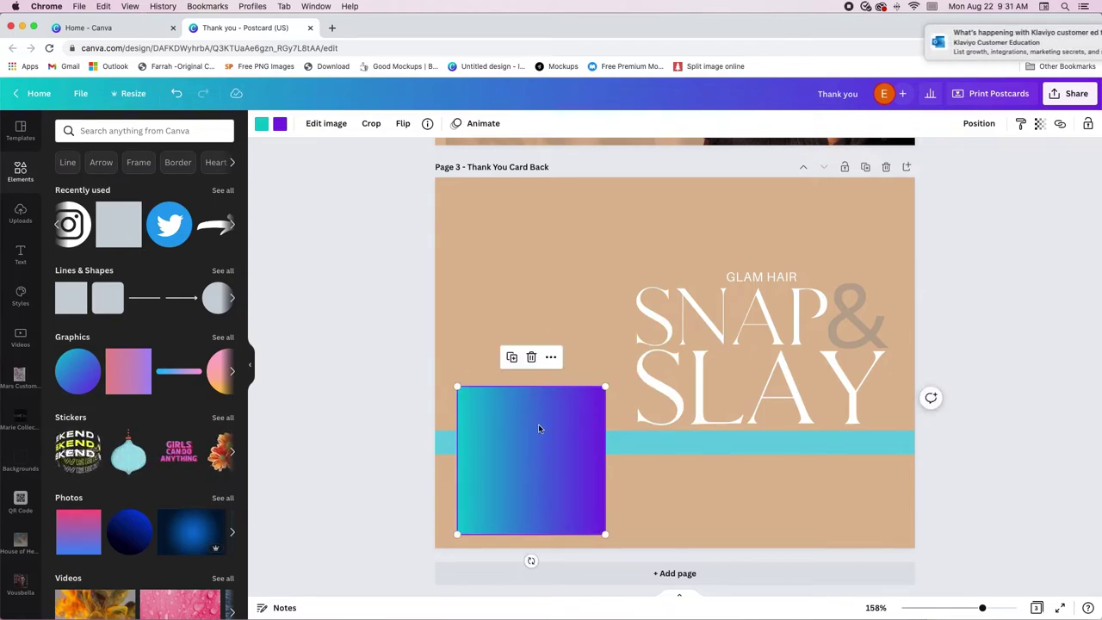
pyautogui.scroll(-1, 550, 419)
pyautogui.moveTo(531, 457); pyautogui.dragTo(529, 542)
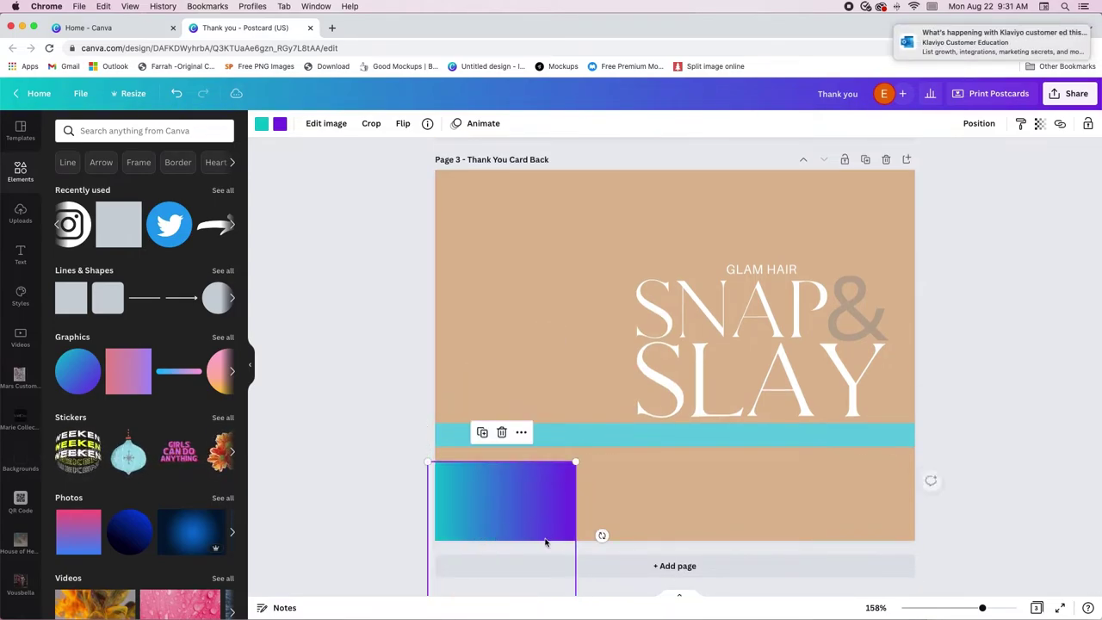
pyautogui.moveTo(576, 461); pyautogui.dragTo(1076, 344)
pyautogui.moveTo(896, 142); pyautogui.dragTo(939, 170)
pyautogui.moveTo(617, 251); pyautogui.dragTo(607, 301)
# Step: Recolour the gradient from taupe to tan and lower it to the foot of the card
pyautogui.click(261, 124)
pyautogui.click(279, 125)
pyautogui.click(68, 213)
pyautogui.moveTo(571, 215); pyautogui.dragTo(562, 530)
# Step: Delete the teal bar and raise the gradient so its upper edge sits directly beneath SLAY
pyautogui.click(531, 437)
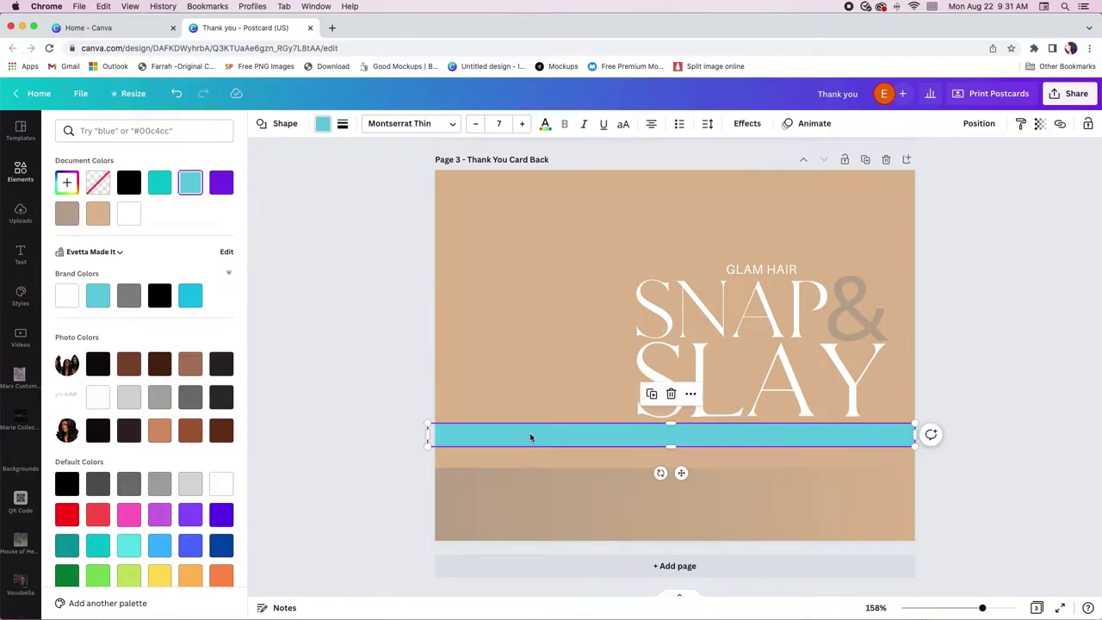
pyautogui.press('Delete')
pyautogui.moveTo(635, 507); pyautogui.dragTo(635, 462)
# Step: Try overlaying a flipped copy of the gradient, shifted right, on the band beneath SLAY
pyautogui.click(326, 123)
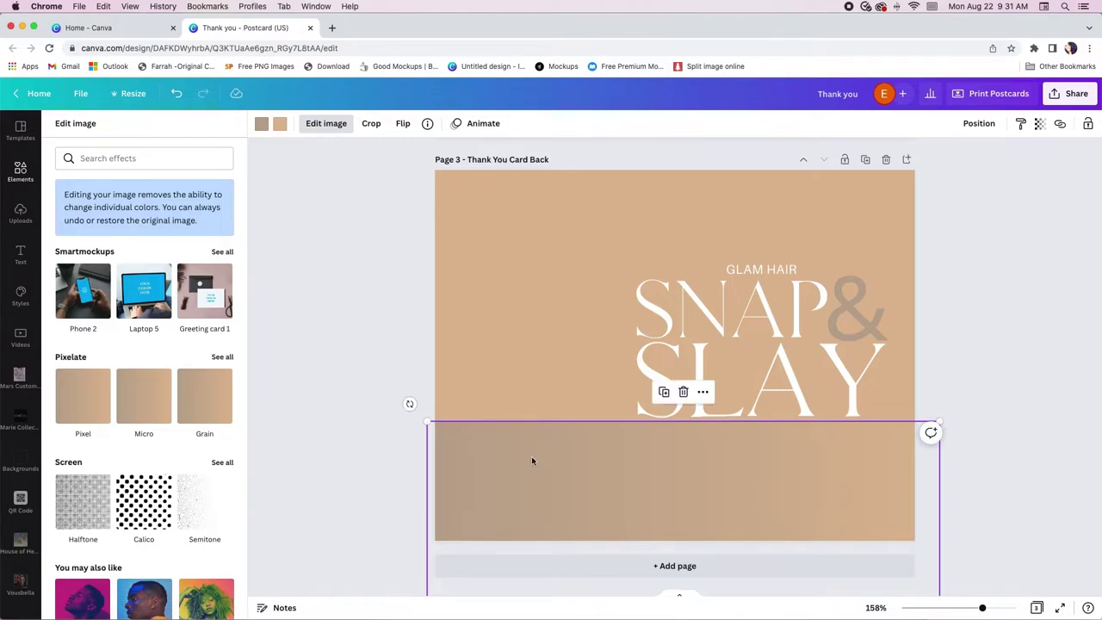
pyautogui.moveTo(648, 493); pyautogui.dragTo(708, 485)
pyautogui.click(403, 123)
pyautogui.click(430, 154)
pyautogui.scroll(-1, 593, 258)
pyautogui.moveTo(565, 401); pyautogui.dragTo(627, 428)
pyautogui.click(357, 264)
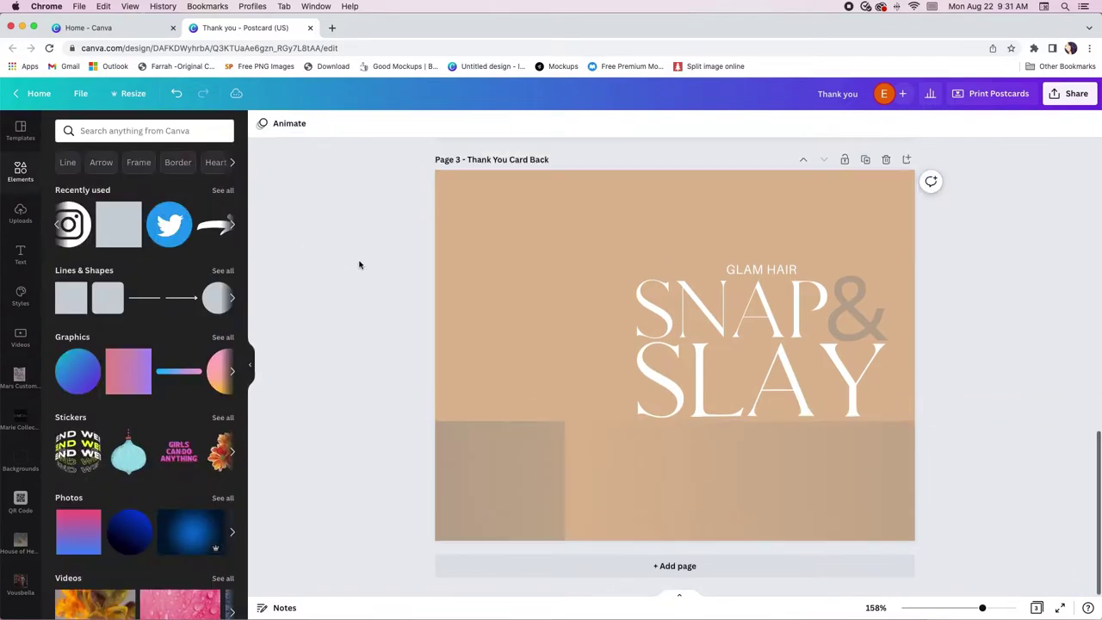
pyautogui.click(698, 467)
pyautogui.moveTo(818, 543); pyautogui.dragTo(846, 465)
pyautogui.click(605, 339)
pyautogui.click(766, 495)
pyautogui.moveTo(766, 495); pyautogui.dragTo(661, 525)
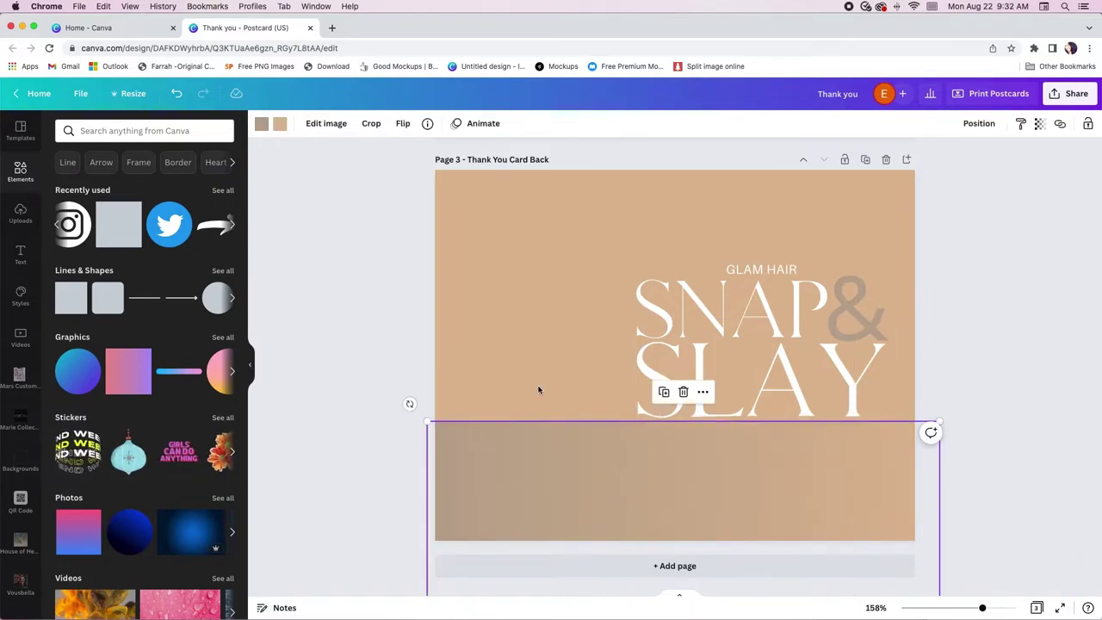
# Step: Add a rectangle and stretch it past both card edges, covering the gradient's lower part
pyautogui.press('r')
pyautogui.moveTo(626, 388); pyautogui.dragTo(435, 532)
pyautogui.moveTo(543, 504); pyautogui.dragTo(959, 511)
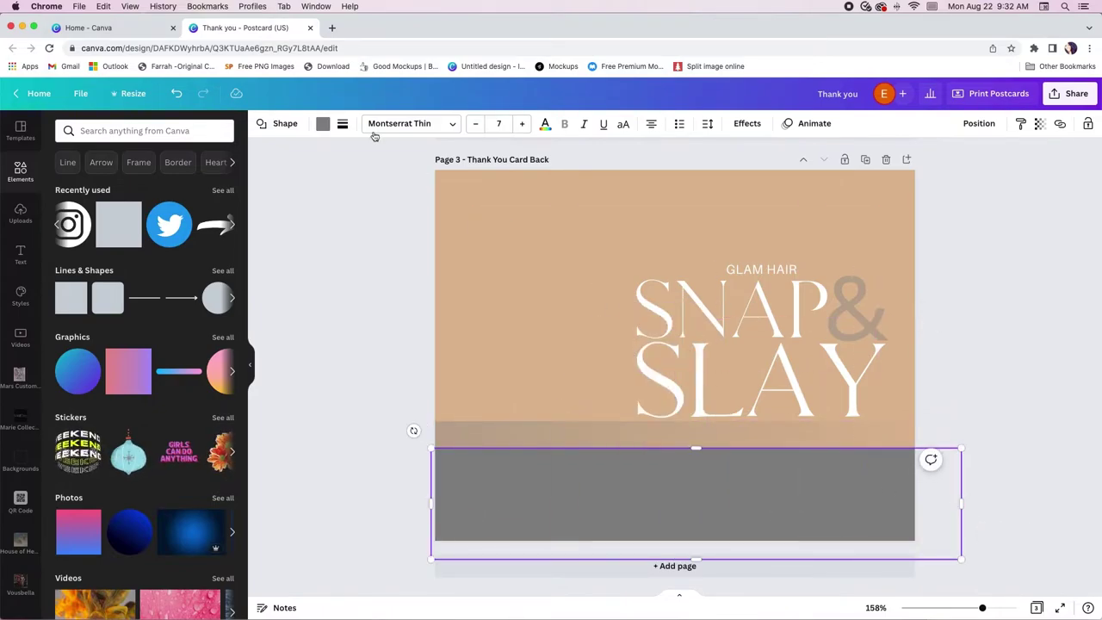
# Step: Colour the covering rectangle tan and nudge it up so only a thin gradient strip remains beneath SLAY
pyautogui.click(323, 123)
pyautogui.click(220, 183)
pyautogui.moveTo(708, 508); pyautogui.dragTo(704, 513)
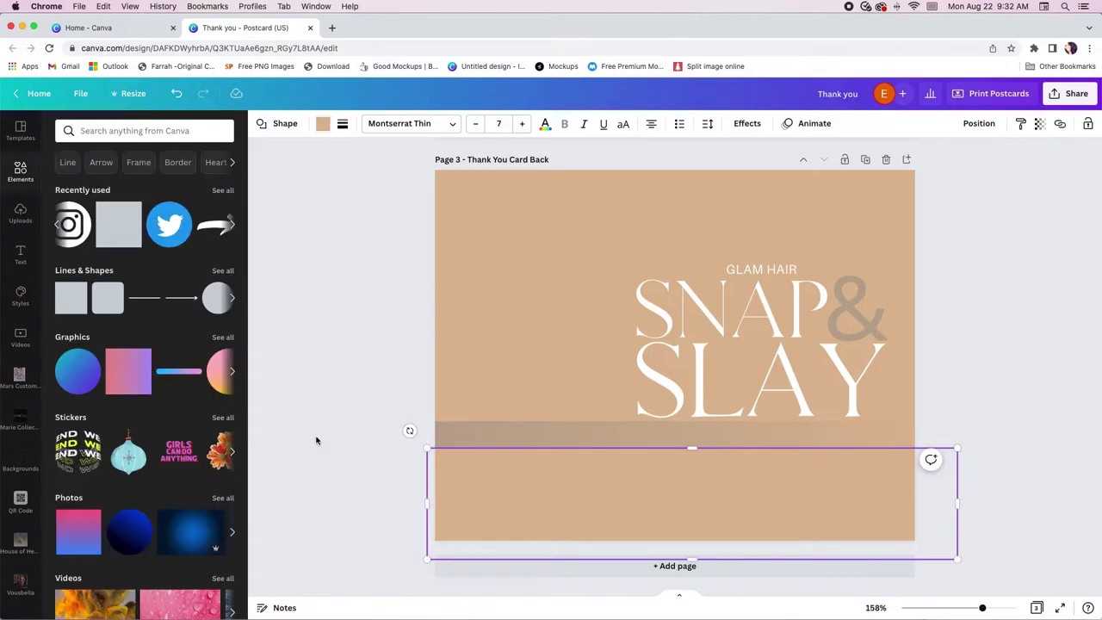
pyautogui.click(331, 443)
pyautogui.moveTo(519, 475); pyautogui.dragTo(520, 470)
pyautogui.click(401, 445)
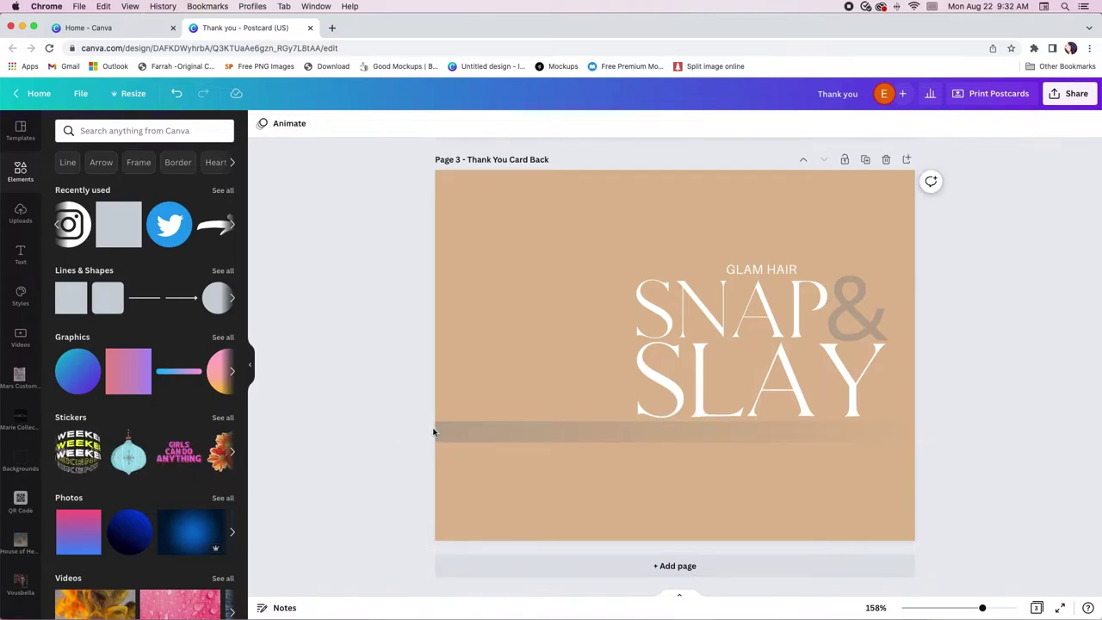
# Step: Select the gradient and the tan rectangle together and group them
pyautogui.moveTo(405, 426); pyautogui.dragTo(516, 474)
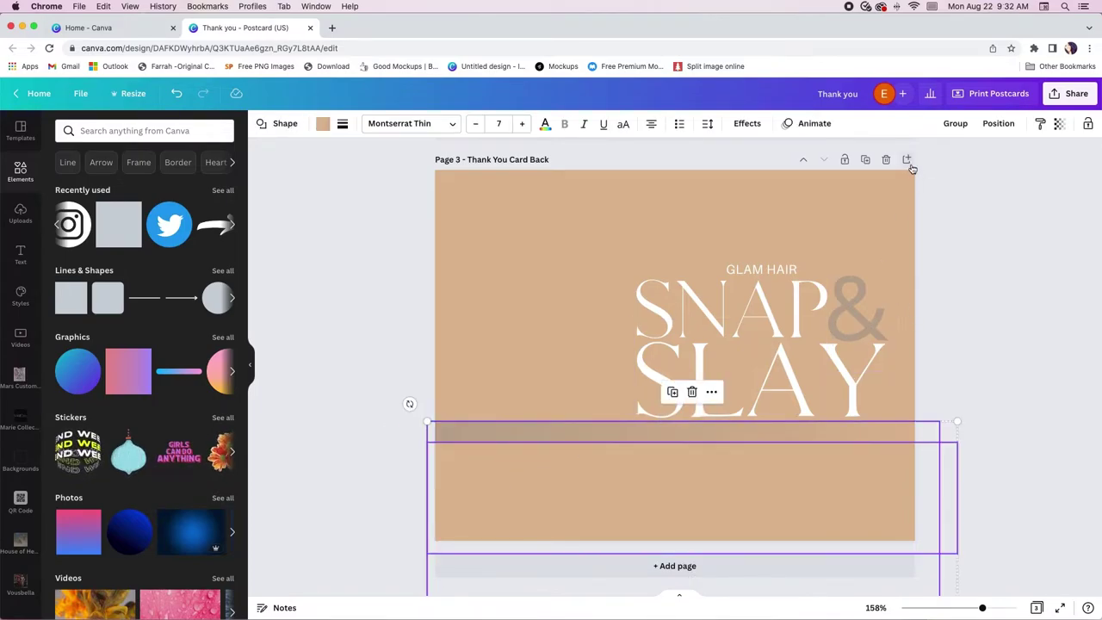
pyautogui.click(955, 123)
pyautogui.scroll(5, 886, 291)
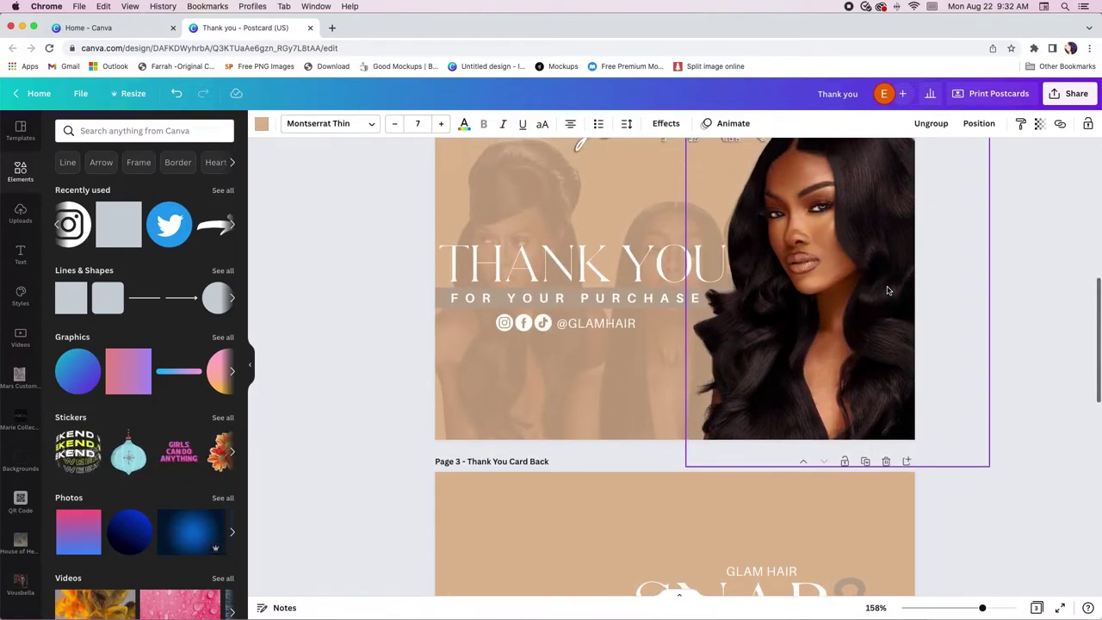
pyautogui.scroll(-4, 886, 290)
# Step: Open the Models photo folder and add the portrait of the model with long straight hair to the card back
pyautogui.click(536, 357)
pyautogui.scroll(-2, 536, 355)
pyautogui.scroll(-2, 21, 364)
pyautogui.scroll(-5, 21, 364)
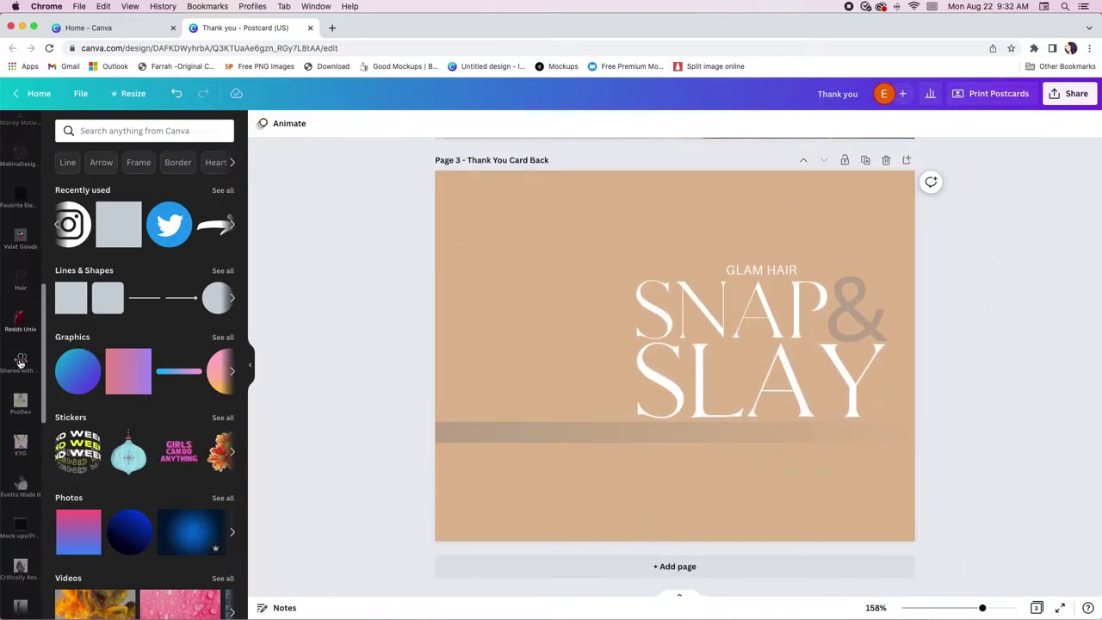
pyautogui.click(24, 515)
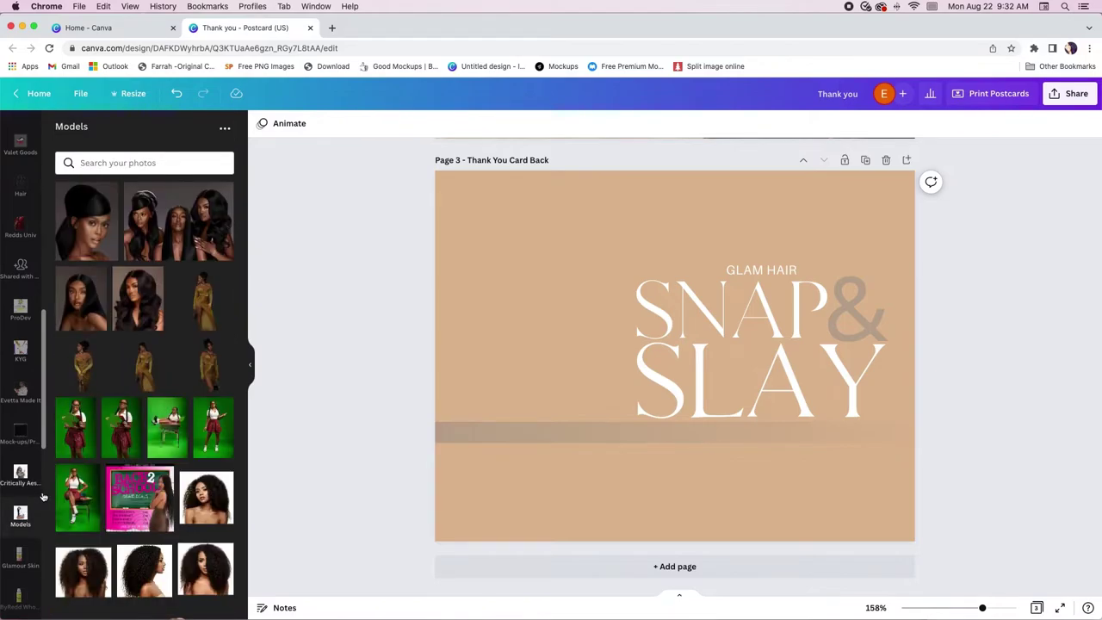
pyautogui.click(85, 311)
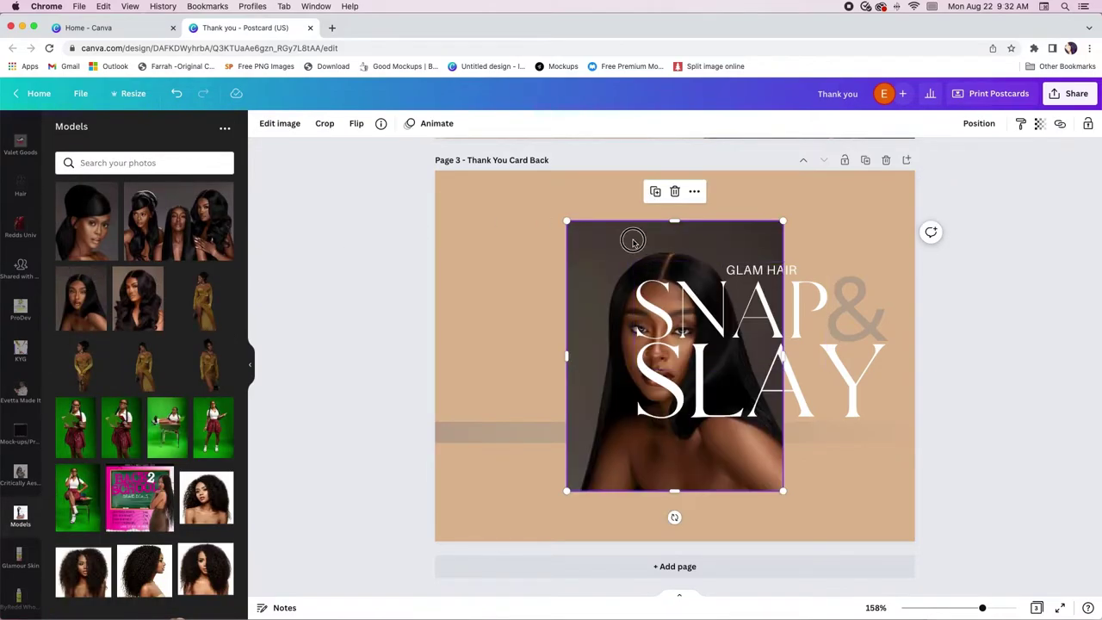
# Step: Remove the background from the model photo and enlarge it along the left side of the card back
pyautogui.moveTo(633, 232); pyautogui.dragTo(507, 197)
pyautogui.click(279, 123)
pyautogui.click(77, 231)
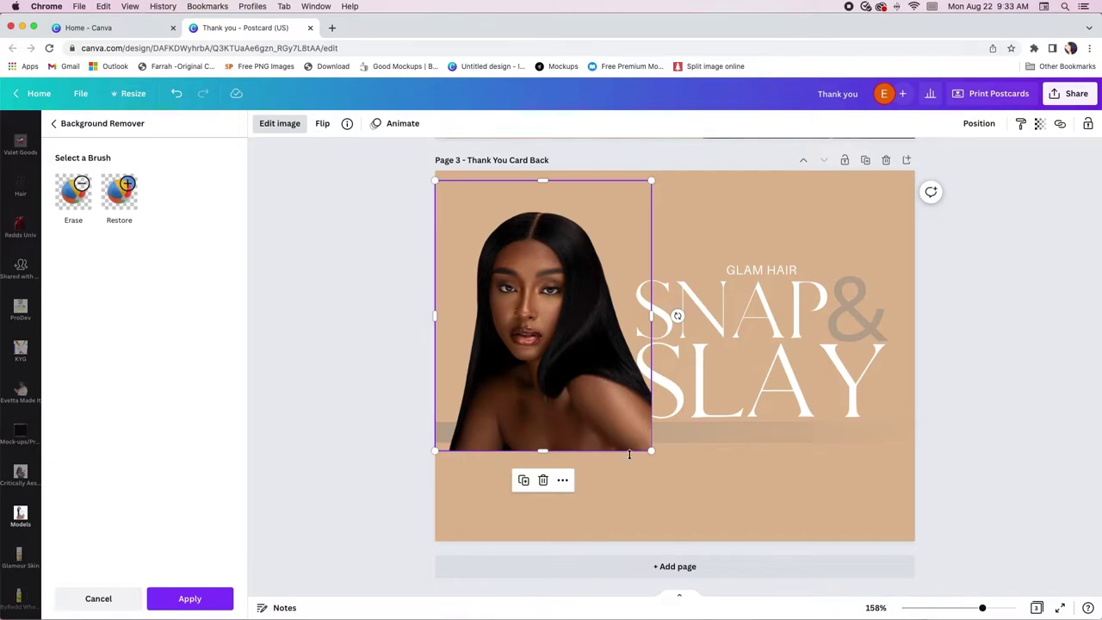
pyautogui.moveTo(651, 450); pyautogui.dragTo(723, 542)
pyautogui.moveTo(646, 492); pyautogui.dragTo(617, 481)
# Step: Flip the model cutout horizontally and apply the background removal
pyautogui.click(323, 126)
pyautogui.click(360, 151)
pyautogui.click(202, 594)
# Step: Enlarge the model cutout to nearly the full card height and shift it left beside the SNAP & SLAY heading
pyautogui.moveTo(528, 388)
pyautogui.mouseDown()
pyautogui.moveTo(534, 406)
pyautogui.moveTo(543, 401)
pyautogui.moveTo(517, 394)
pyautogui.mouseUp()
pyautogui.click(313, 321)
pyautogui.click(680, 185)
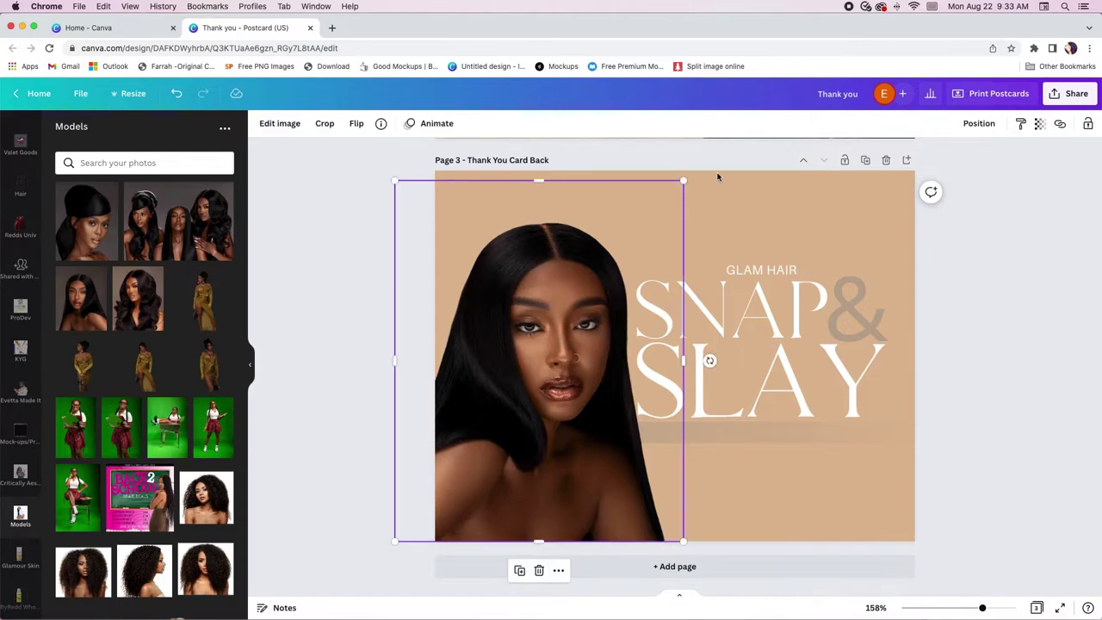
pyautogui.moveTo(683, 180); pyautogui.dragTo(757, 148)
pyautogui.moveTo(587, 229); pyautogui.dragTo(551, 229)
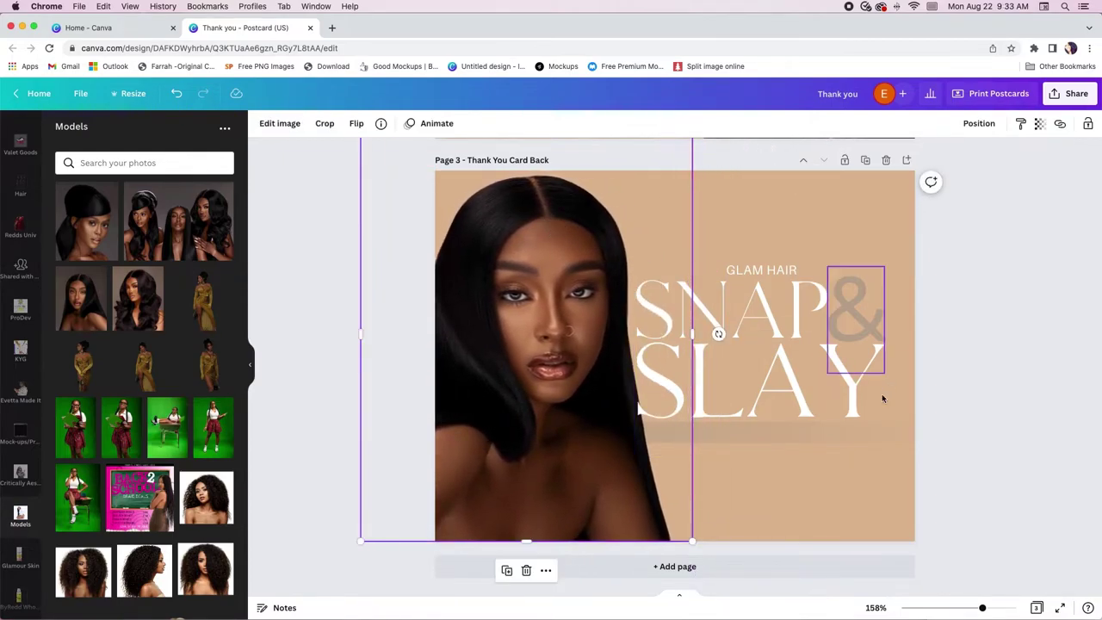
# Step: Duplicate the model cutout, place the copy over the heading and fade it to a faint, mostly transparent image
pyautogui.click(506, 570)
pyautogui.moveTo(657, 319); pyautogui.dragTo(772, 325)
pyautogui.click(1040, 123)
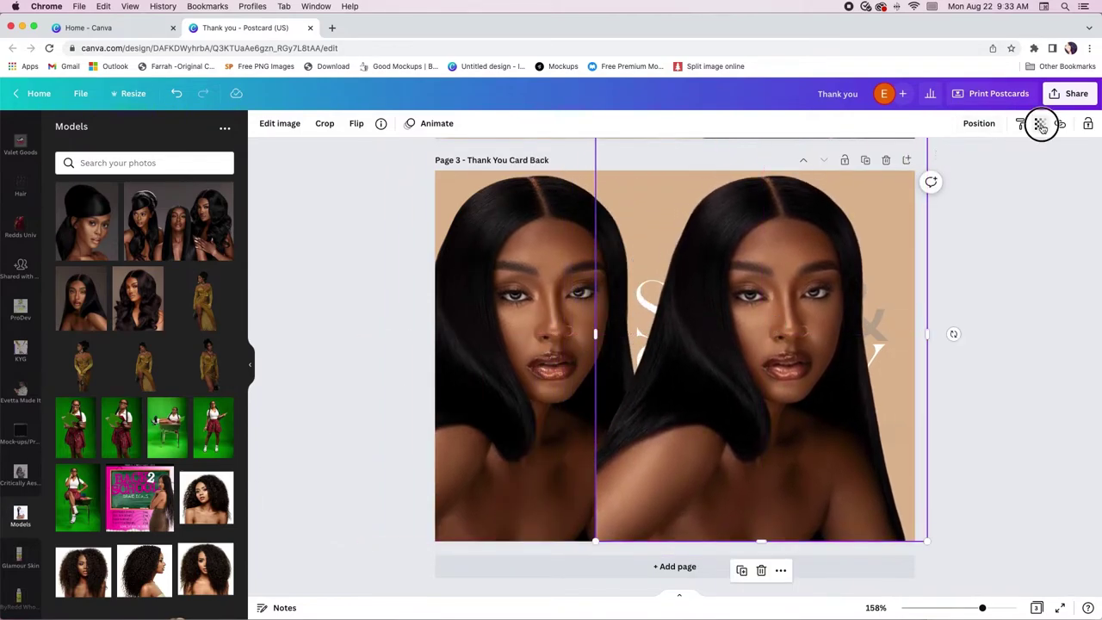
pyautogui.click(945, 171)
pyautogui.moveTo(945, 171); pyautogui.dragTo(932, 171)
# Step: Send the faded model copy to the back, then bring it forward one layer above the gradient strip
pyautogui.click(979, 123)
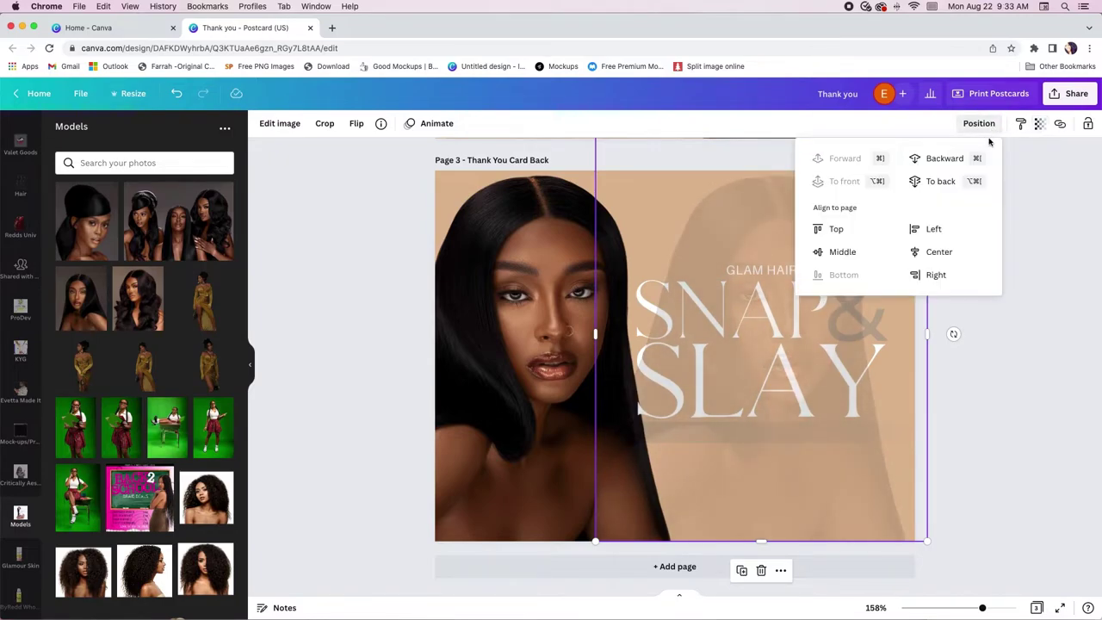
pyautogui.click(940, 181)
pyautogui.click(1083, 336)
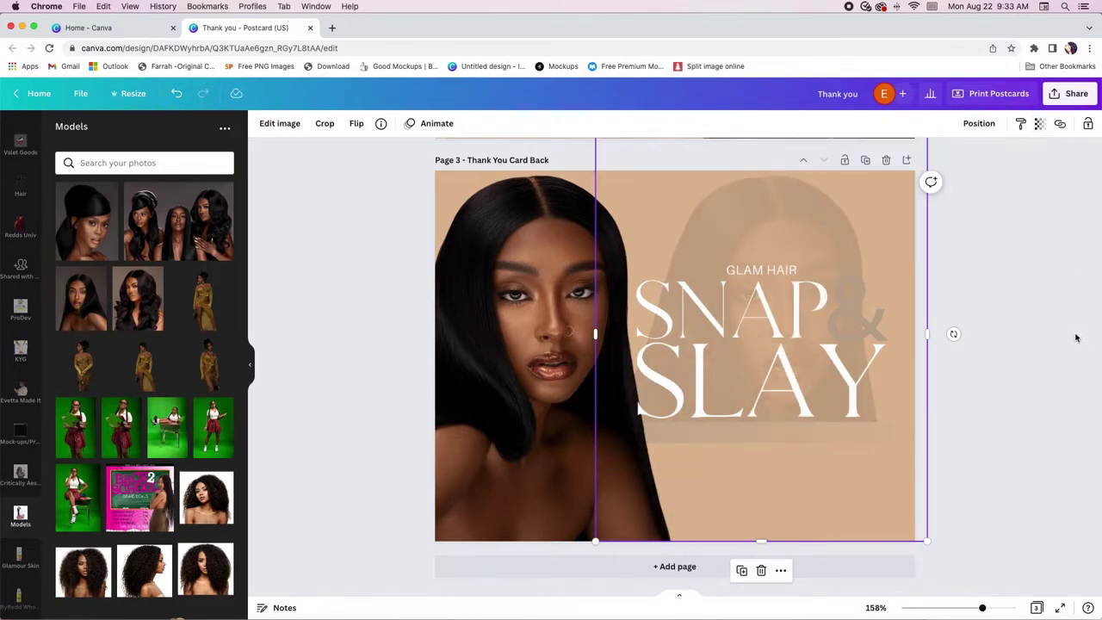
pyautogui.click(964, 125)
pyautogui.click(852, 158)
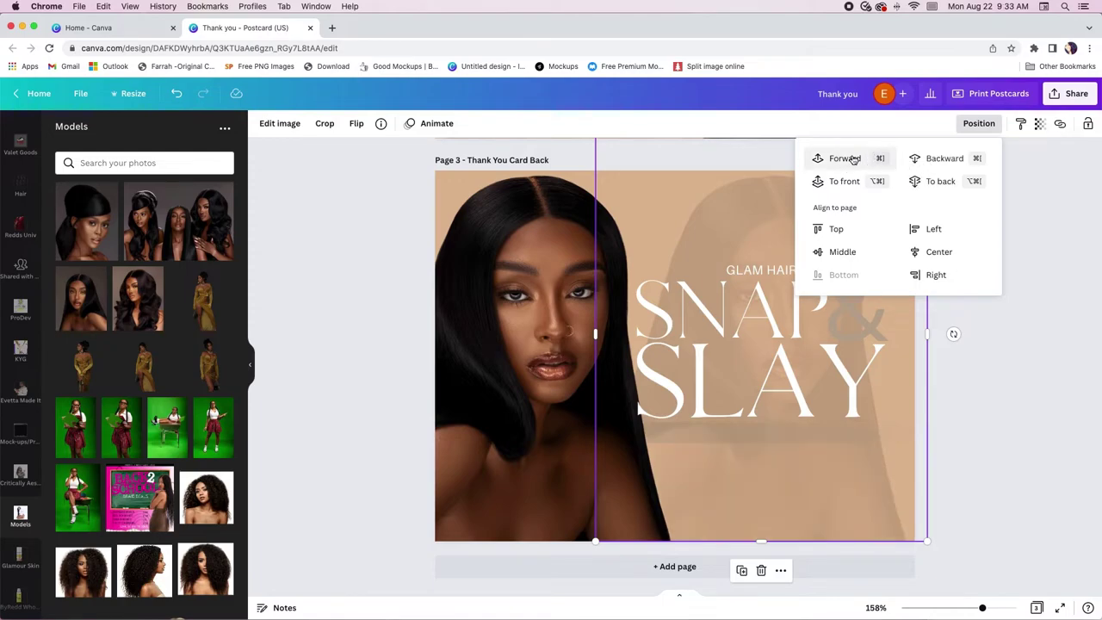
pyautogui.click(1006, 371)
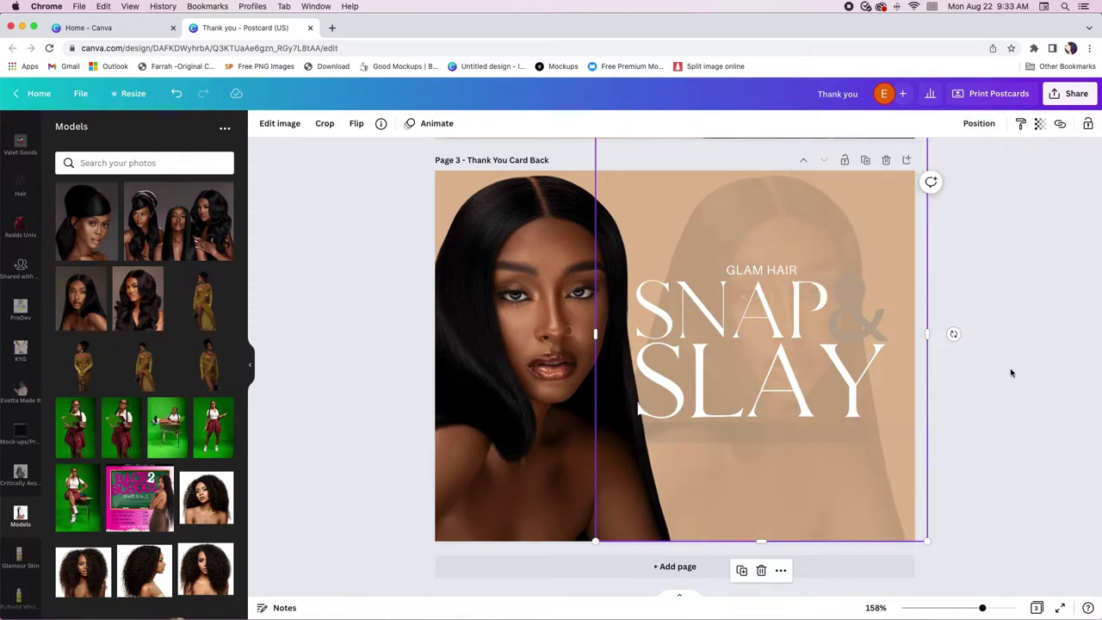
# Step: Select the SLAY, SNAP, GLAM HAIR and & texts together and check their layer order
pyautogui.click(852, 420)
pyautogui.keyDown('shift'); pyautogui.click(740, 303); pyautogui.keyUp('shift')
pyautogui.keyDown('shift'); pyautogui.click(761, 269); pyautogui.keyUp('shift')
pyautogui.keyDown('shift'); pyautogui.click(852, 293); pyautogui.keyUp('shift')
pyautogui.click(1000, 123)
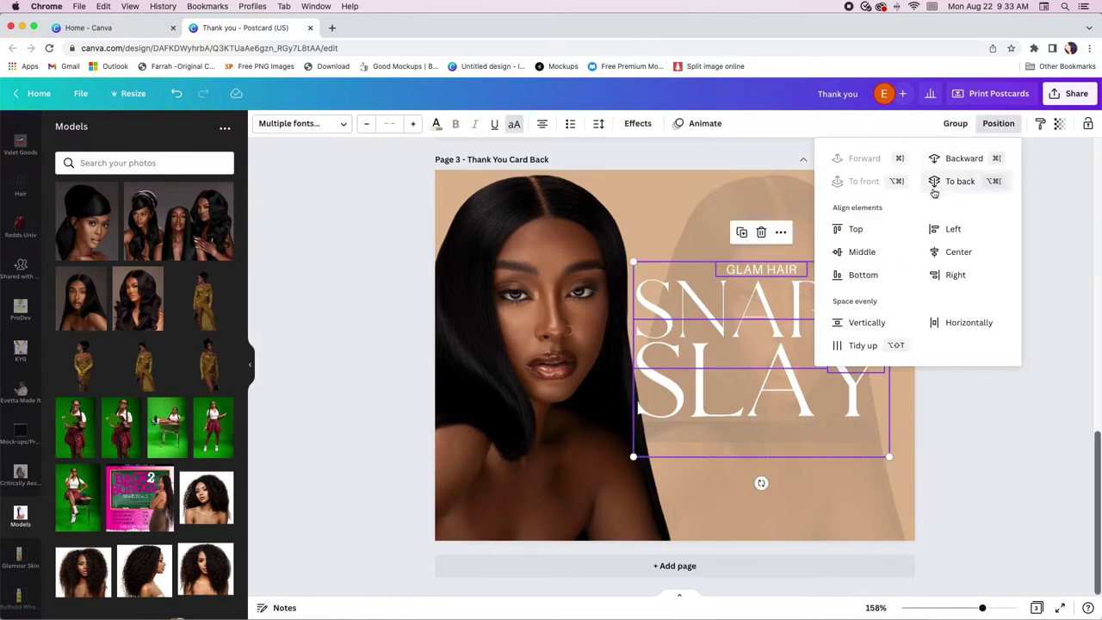
pyautogui.click(1067, 298)
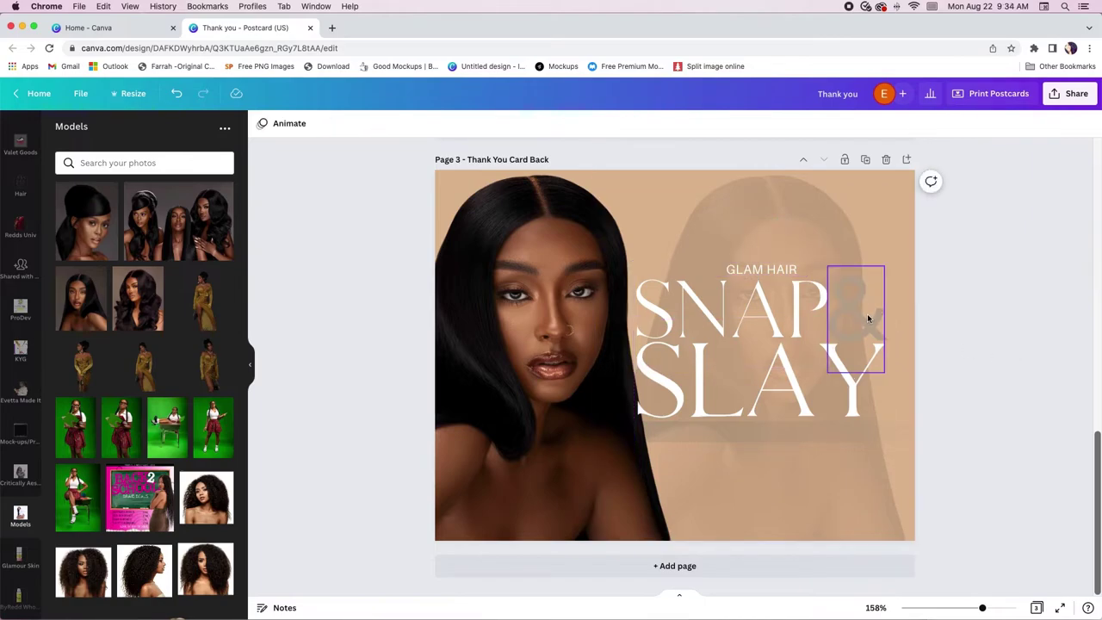
# Step: Move the faded copy aside and ungroup the gradient from the tan rectangle, keeping the gradient at the back
pyautogui.click(874, 522)
pyautogui.moveTo(683, 487); pyautogui.dragTo(672, 430)
pyautogui.click(837, 492)
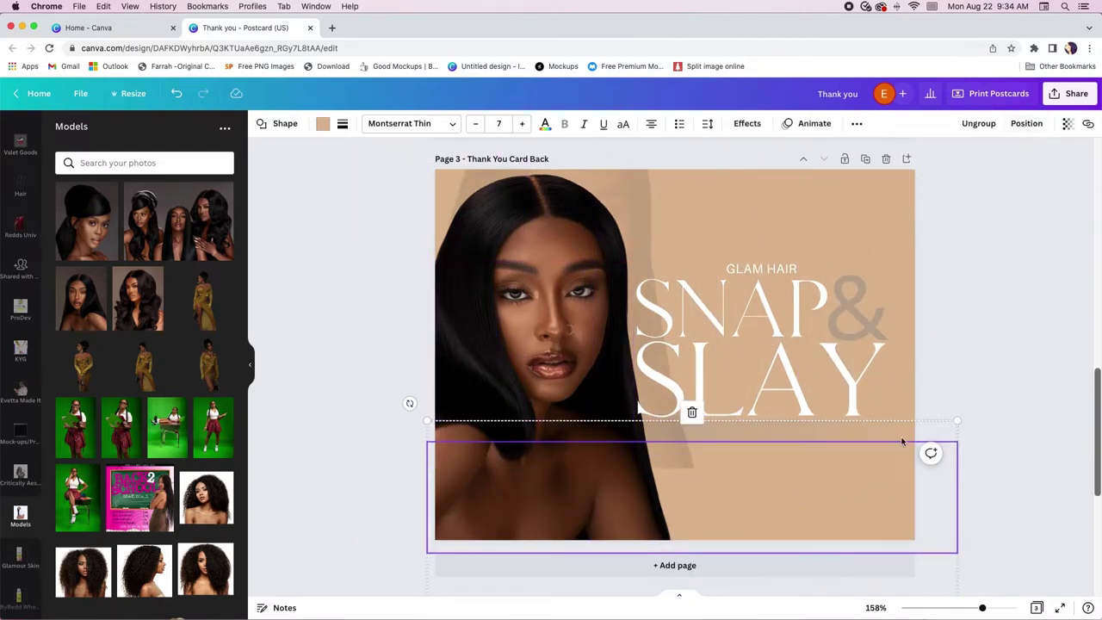
pyautogui.click(963, 119)
pyautogui.click(895, 425)
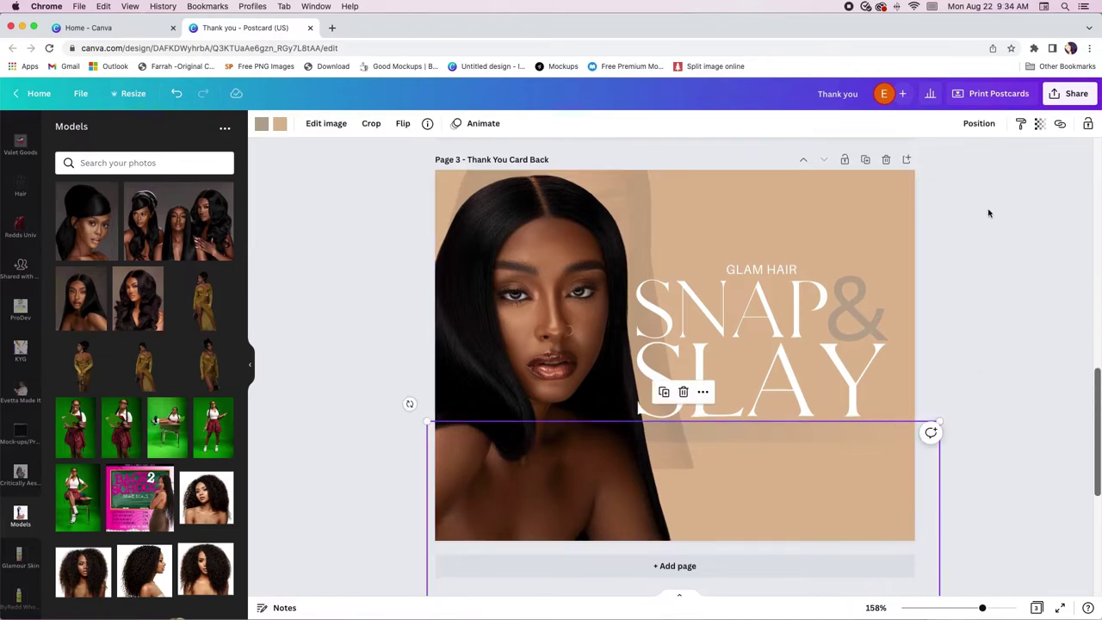
pyautogui.click(978, 124)
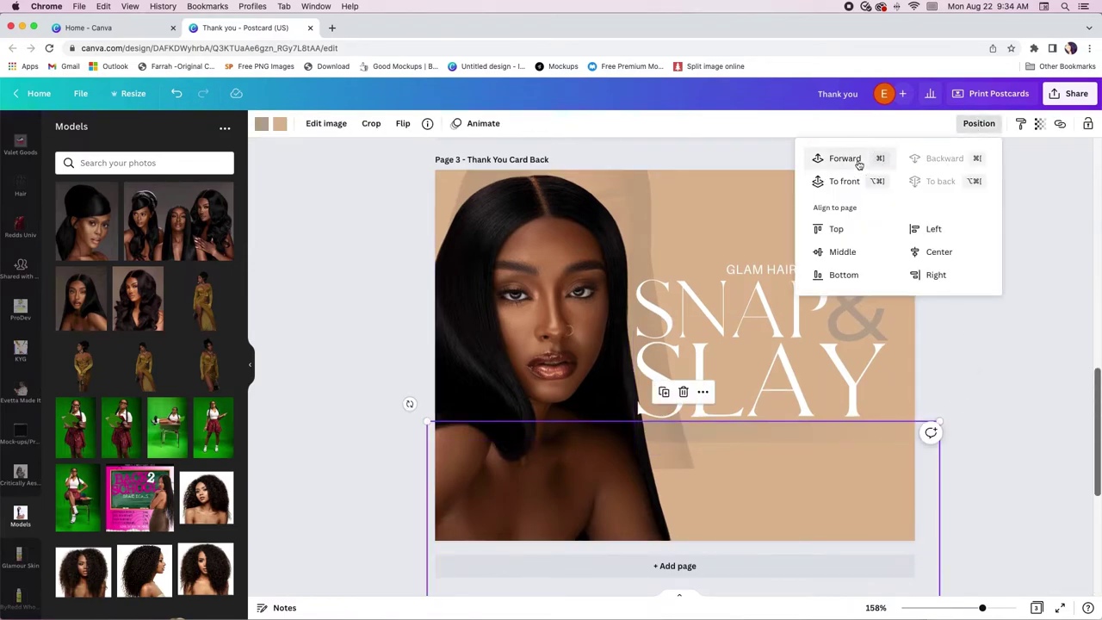
pyautogui.click(916, 158)
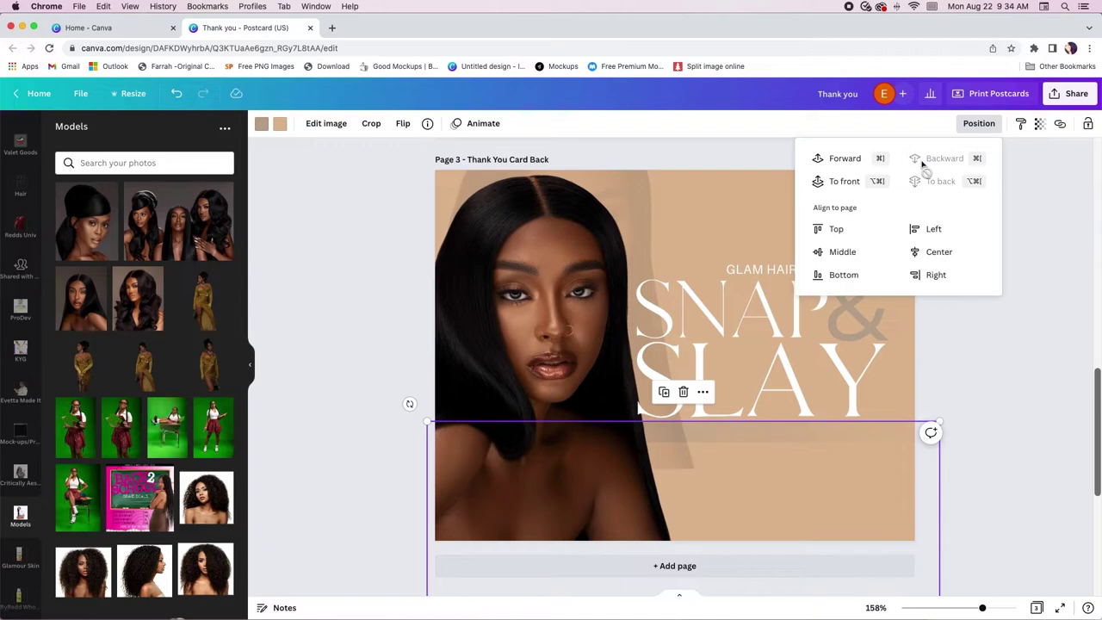
# Step: Reposition the faded model copy behind the heading so it sits close beside the main model cutout
pyautogui.moveTo(649, 191); pyautogui.dragTo(543, 271)
pyautogui.moveTo(682, 193); pyautogui.dragTo(785, 207)
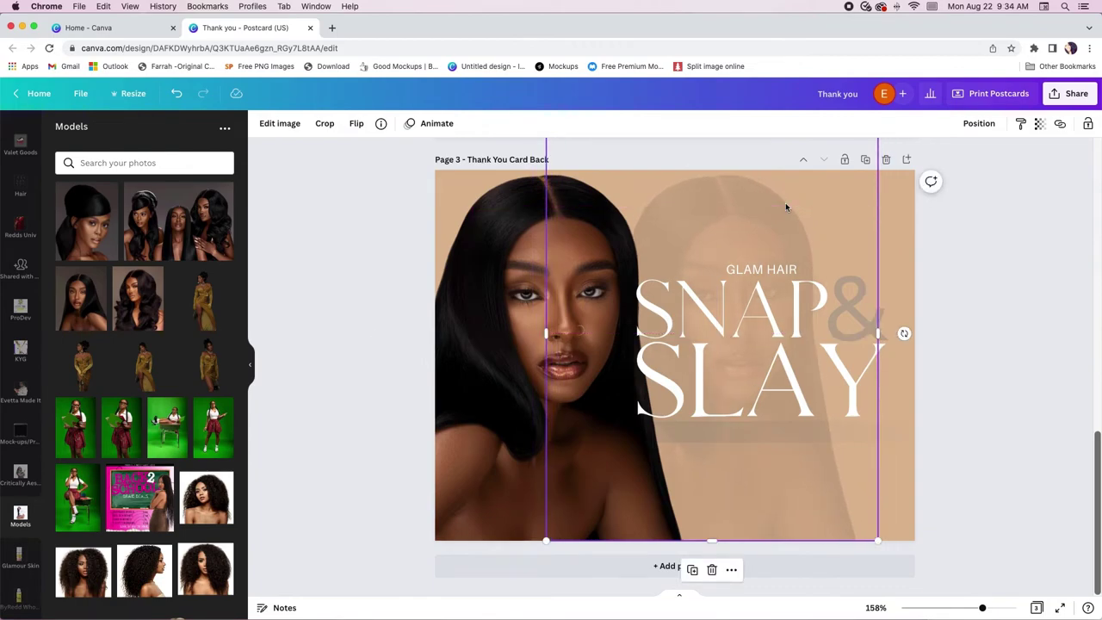
pyautogui.press('super+z')
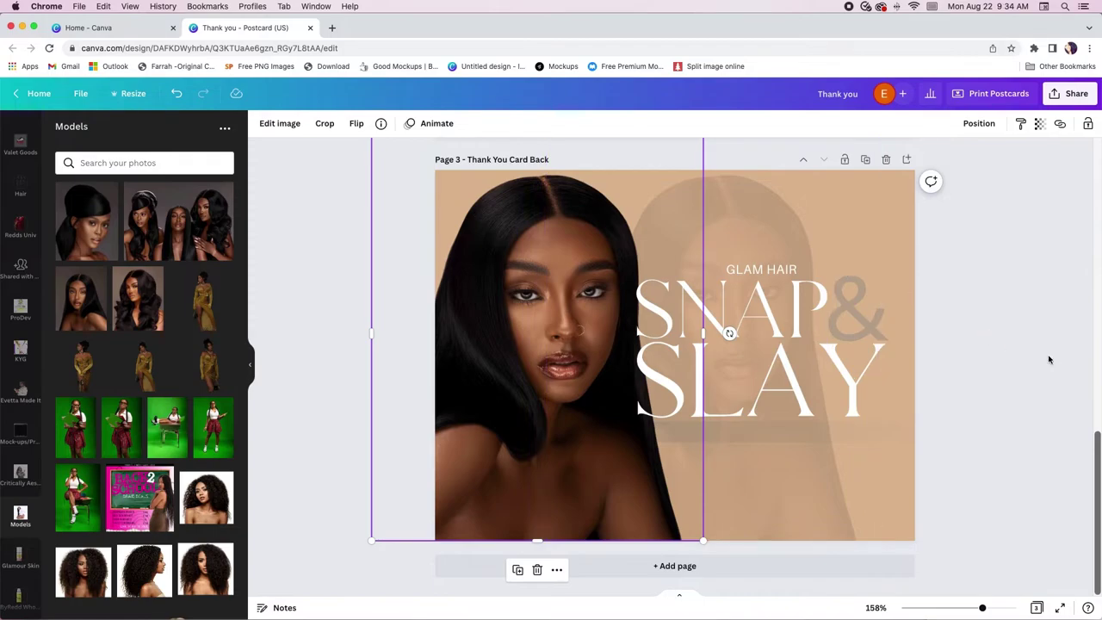
pyautogui.press('super+shift+z')
pyautogui.moveTo(779, 198); pyautogui.dragTo(758, 199)
pyautogui.click(988, 228)
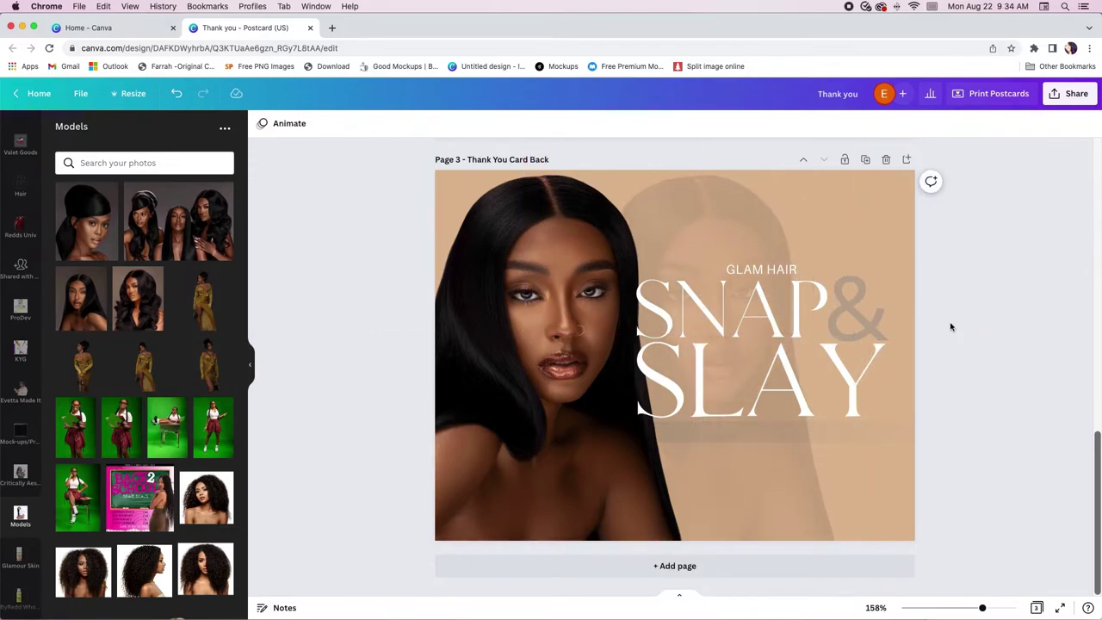
# Step: Copy the GLAM HAIR line beneath SLAY and change its text to TAG US TO BE FEATURED
pyautogui.click(767, 270)
pyautogui.moveTo(761, 299); pyautogui.dragTo(780, 465)
pyautogui.doubleClick(803, 428)
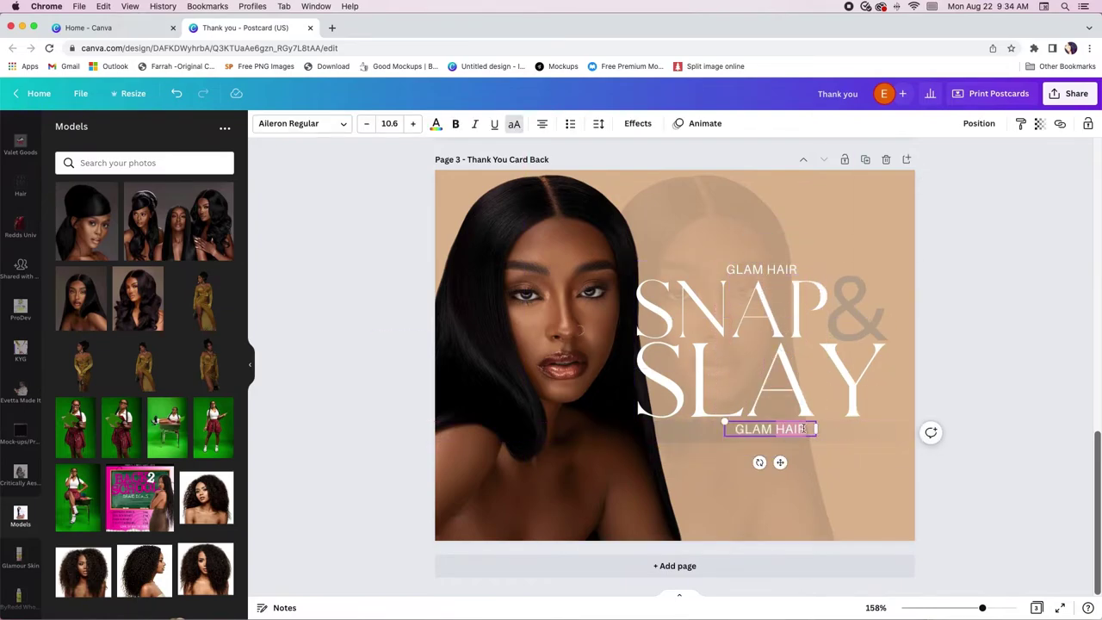
pyautogui.write('TAG US TO BE FEATURED')
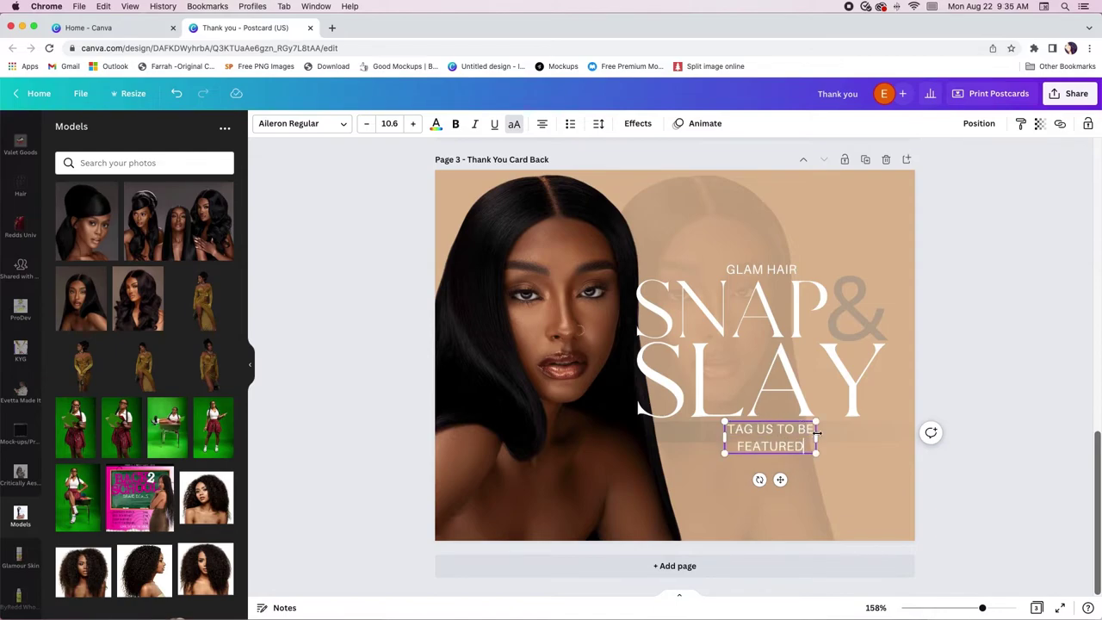
# Step: Widen the TAG US TO BE FEATURED text box to fit one line and set its letter spacing to 247
pyautogui.moveTo(816, 430); pyautogui.dragTo(898, 433)
pyautogui.moveTo(723, 430); pyautogui.dragTo(659, 433)
pyautogui.moveTo(789, 462); pyautogui.dragTo(783, 468)
pyautogui.click(597, 123)
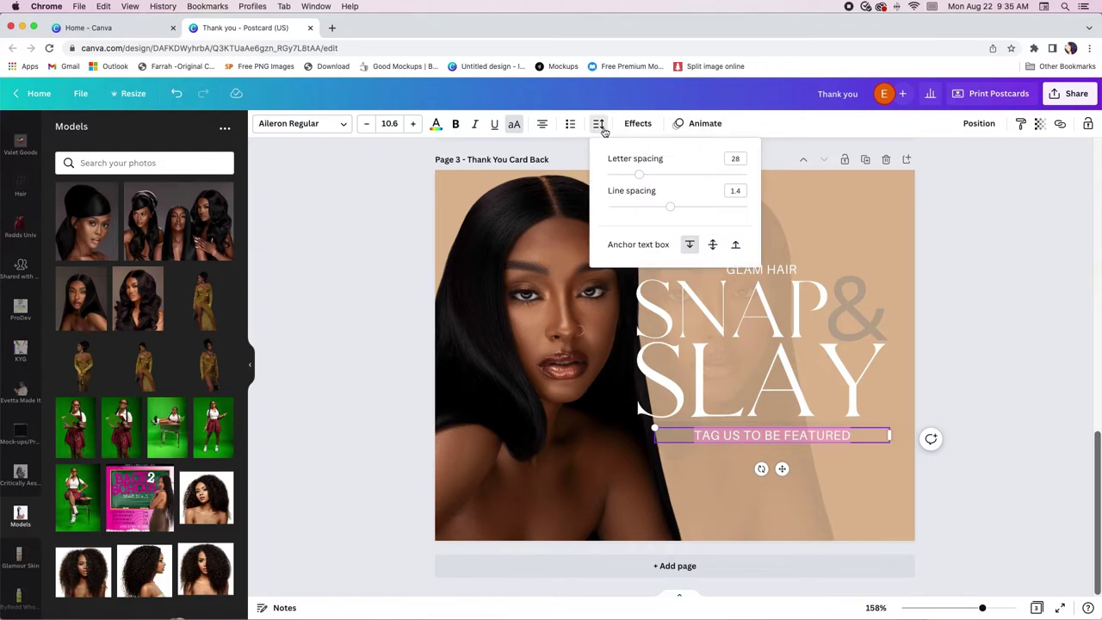
pyautogui.moveTo(646, 176); pyautogui.dragTo(668, 177)
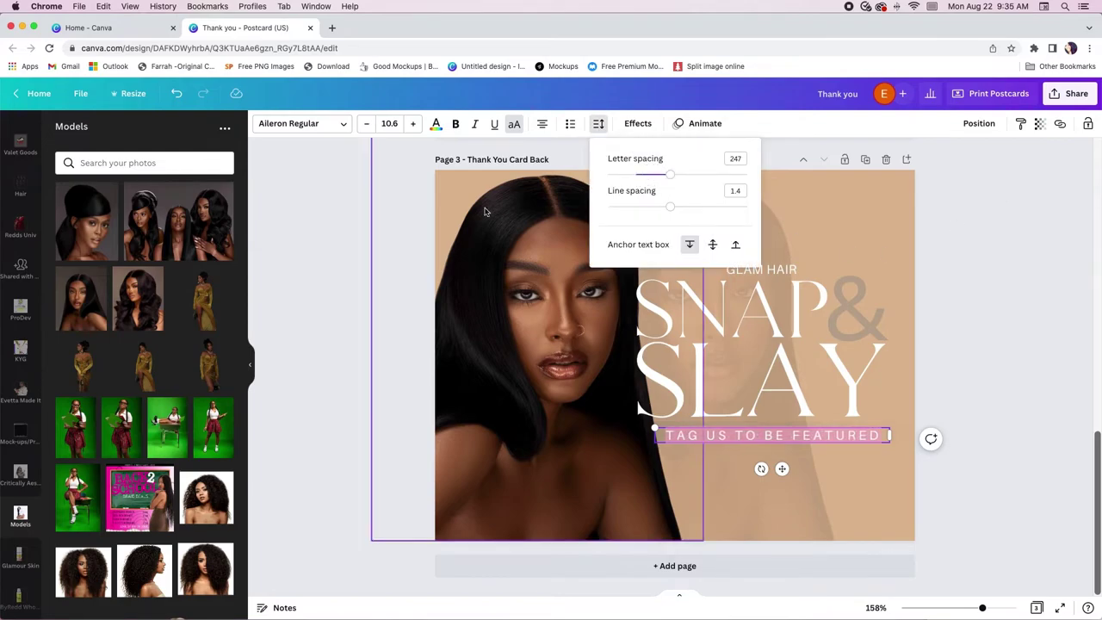
pyautogui.click(971, 499)
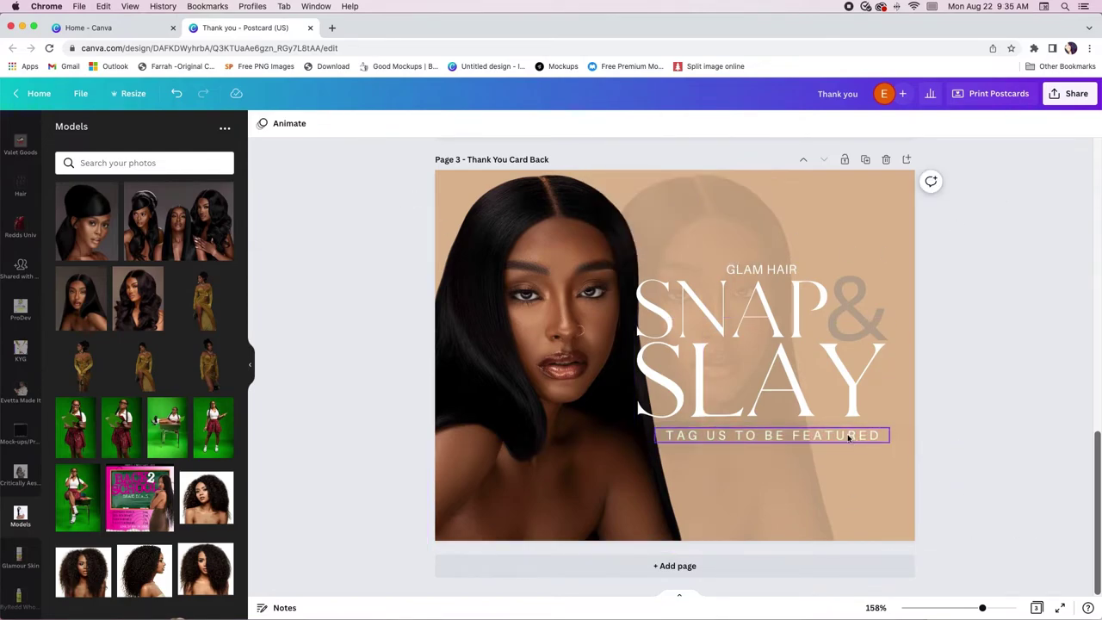
# Step: Nudge the TAG US TO BE FEATURED line slightly up, closer beneath SLAY
pyautogui.scroll(5, 847, 436)
pyautogui.click(919, 497)
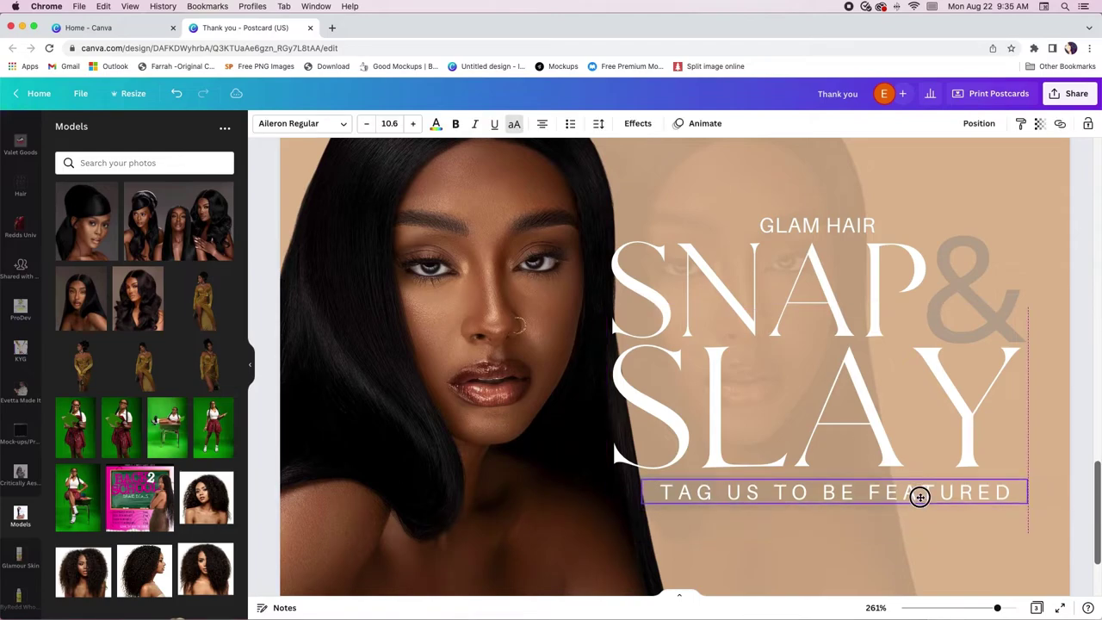
pyautogui.scroll(-5, 919, 496)
pyautogui.click(983, 391)
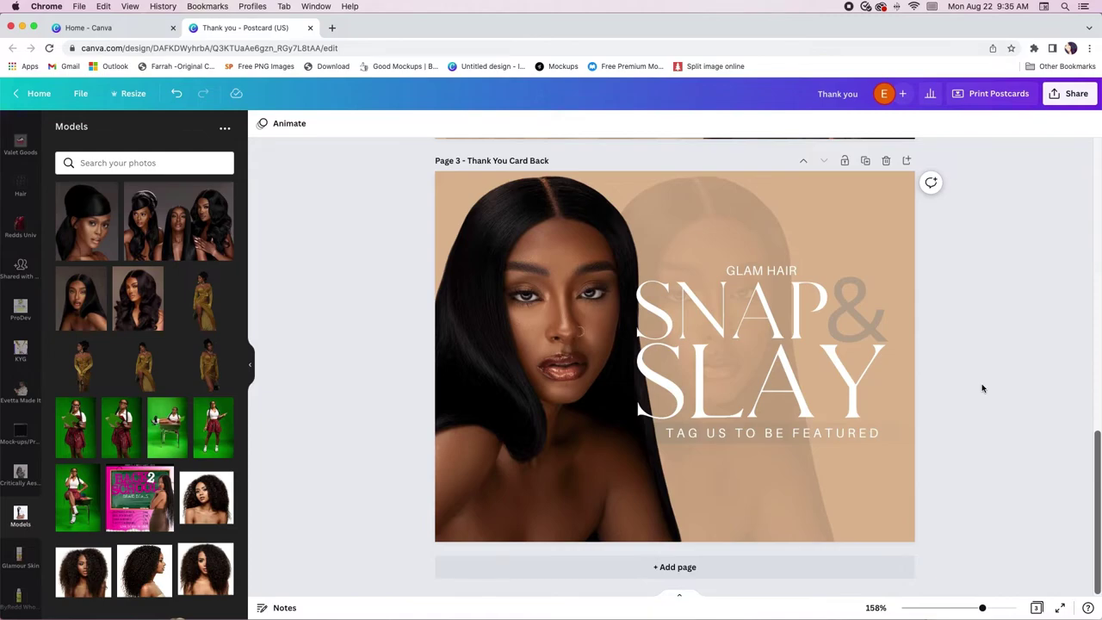
# Step: Duplicate the tagline below itself and change the copy's text to USE CODE: GLAM HAIR FOR 15% OFF
pyautogui.click(796, 438)
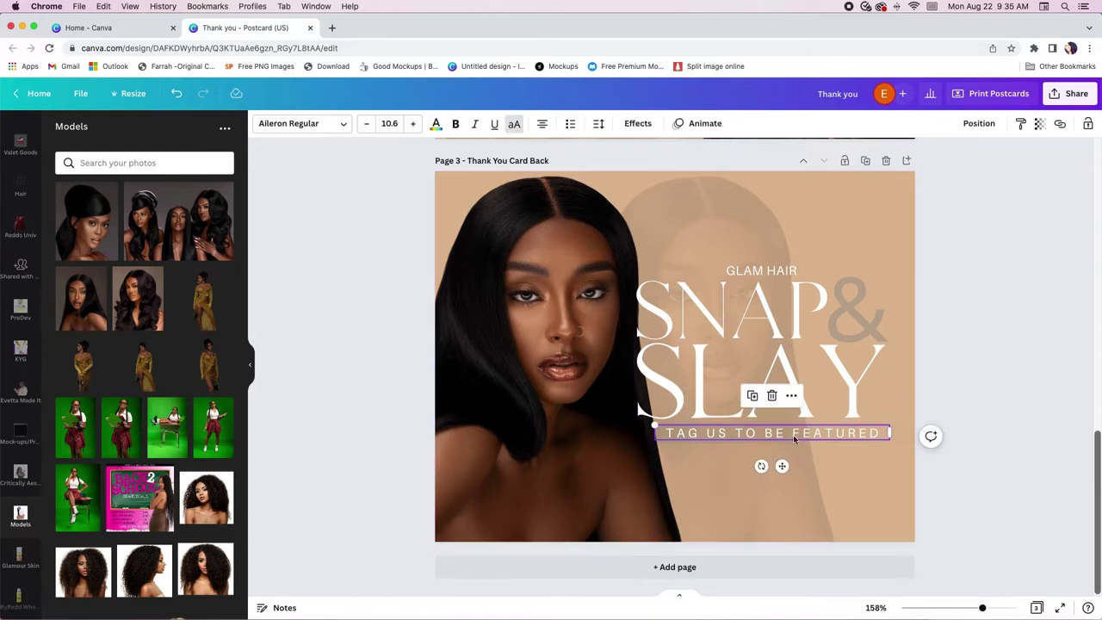
pyautogui.click(752, 396)
pyautogui.moveTo(792, 479); pyautogui.dragTo(786, 491)
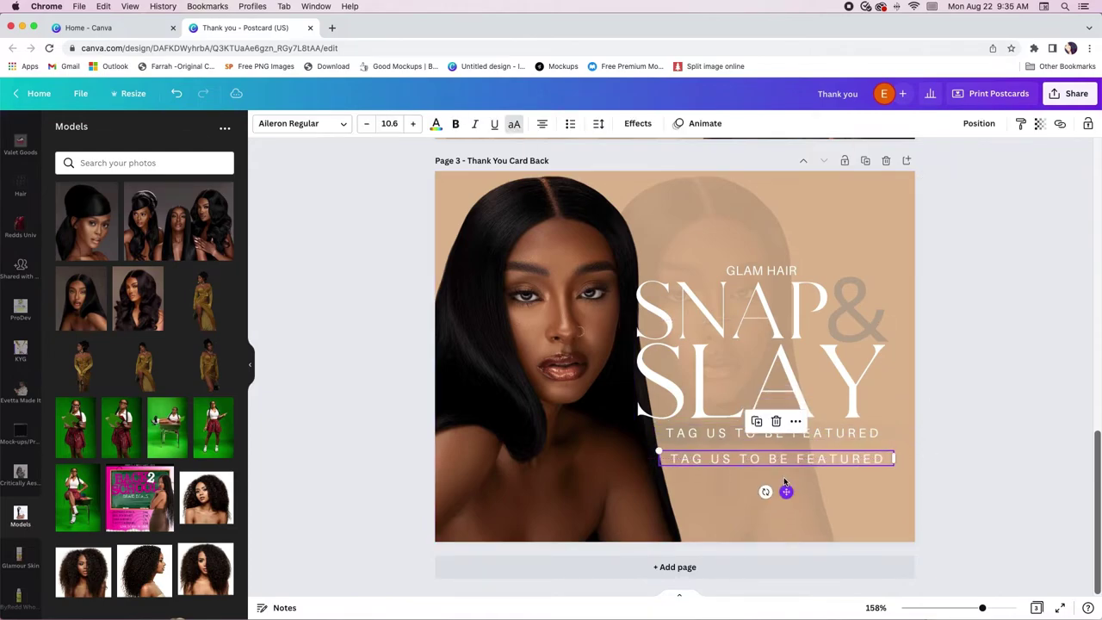
pyautogui.moveTo(679, 456); pyautogui.dragTo(872, 459)
pyautogui.write('USE CODE: GLAM HAIR')
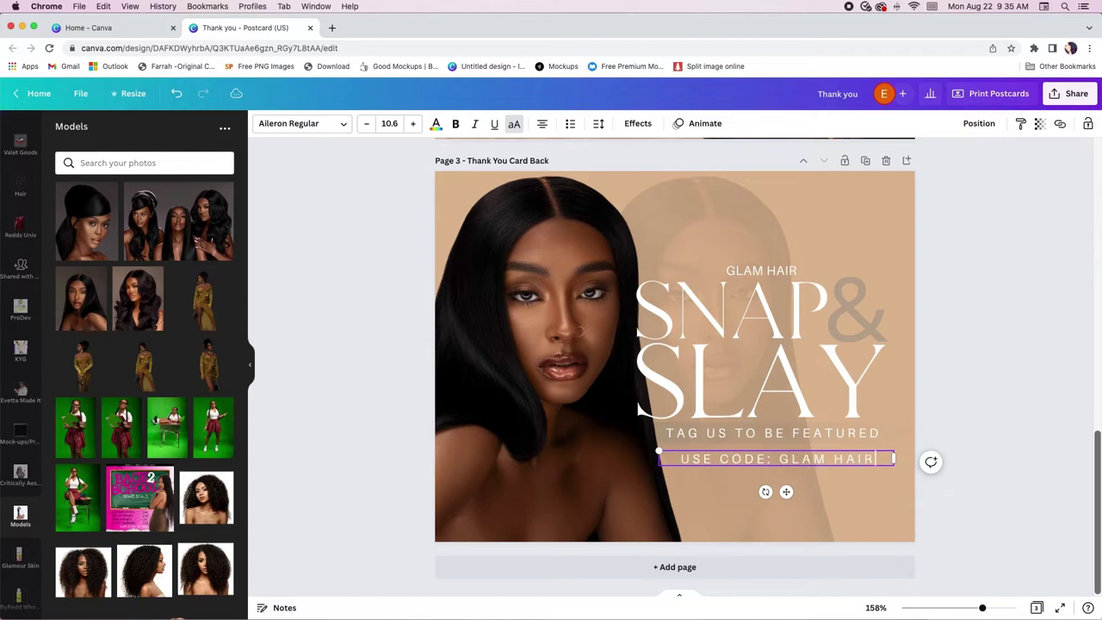
pyautogui.write(' FOR ')
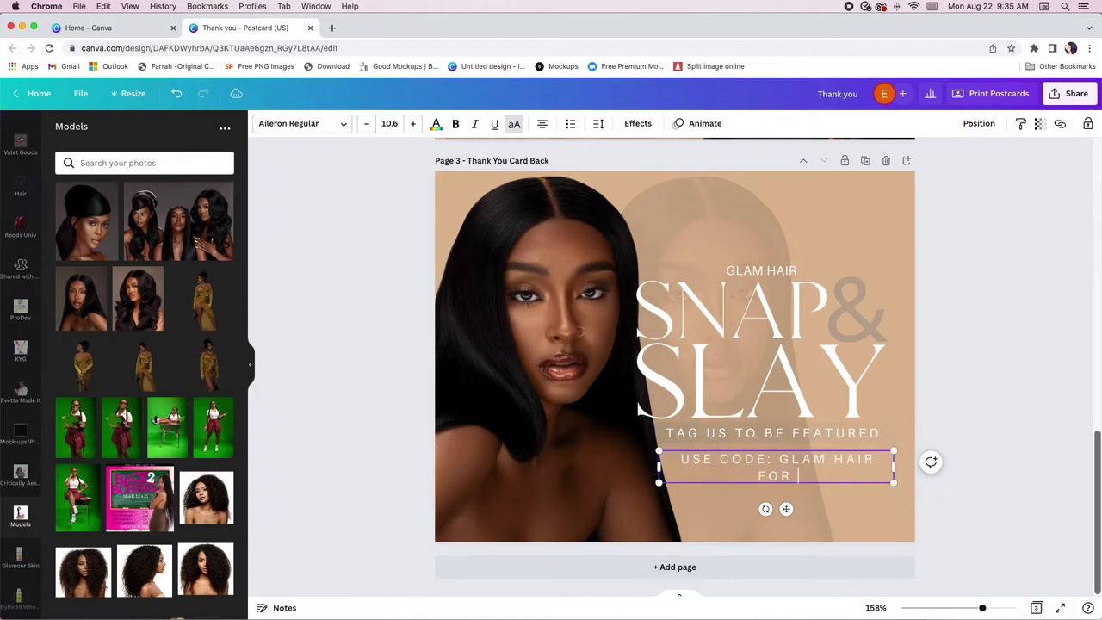
pyautogui.write('15% OFF')
# Step: Shrink the discount line to size 8.7, tighten its letter spacing and fit it on one line lower beneath the tagline
pyautogui.moveTo(656, 465)
pyautogui.mouseDown()
pyautogui.moveTo(560, 459)
pyautogui.moveTo(677, 462)
pyautogui.mouseUp()
pyautogui.moveTo(792, 490); pyautogui.dragTo(789, 488)
pyautogui.click(598, 123)
pyautogui.moveTo(660, 174); pyautogui.dragTo(645, 175)
pyautogui.moveTo(670, 455); pyautogui.dragTo(622, 451)
pyautogui.moveTo(772, 488); pyautogui.dragTo(790, 509)
# Step: Join the discount code into GLAMHAIR and make that word bold and taupe
pyautogui.moveTo(742, 476)
pyautogui.mouseDown()
pyautogui.moveTo(796, 476)
pyautogui.moveTo(737, 476)
pyautogui.mouseUp()
pyautogui.press('BackSpace')
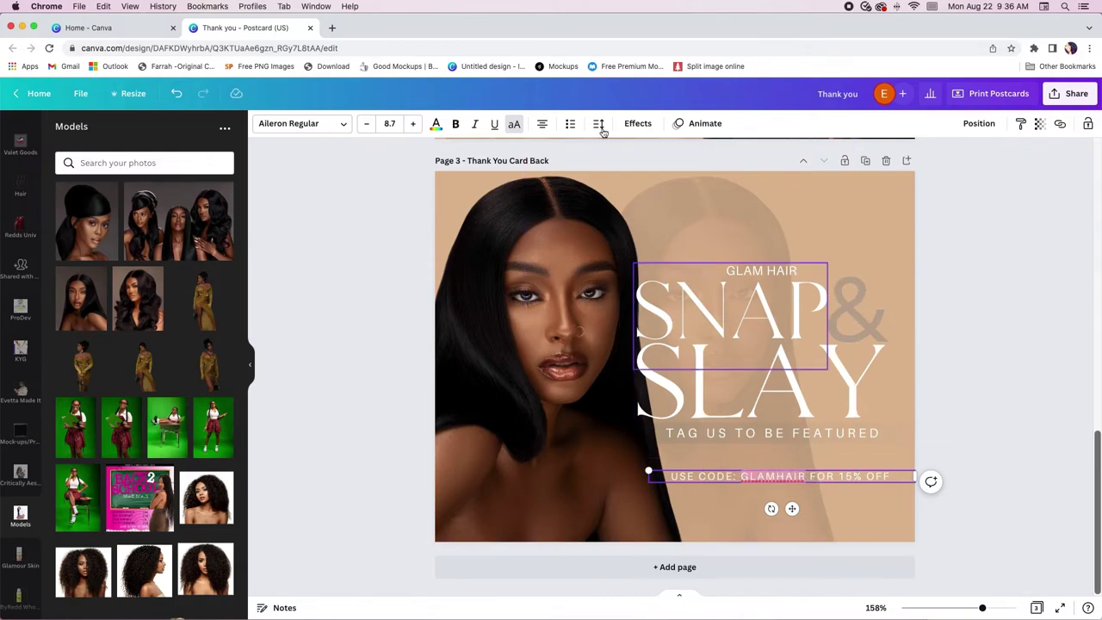
pyautogui.click(456, 123)
pyautogui.click(436, 125)
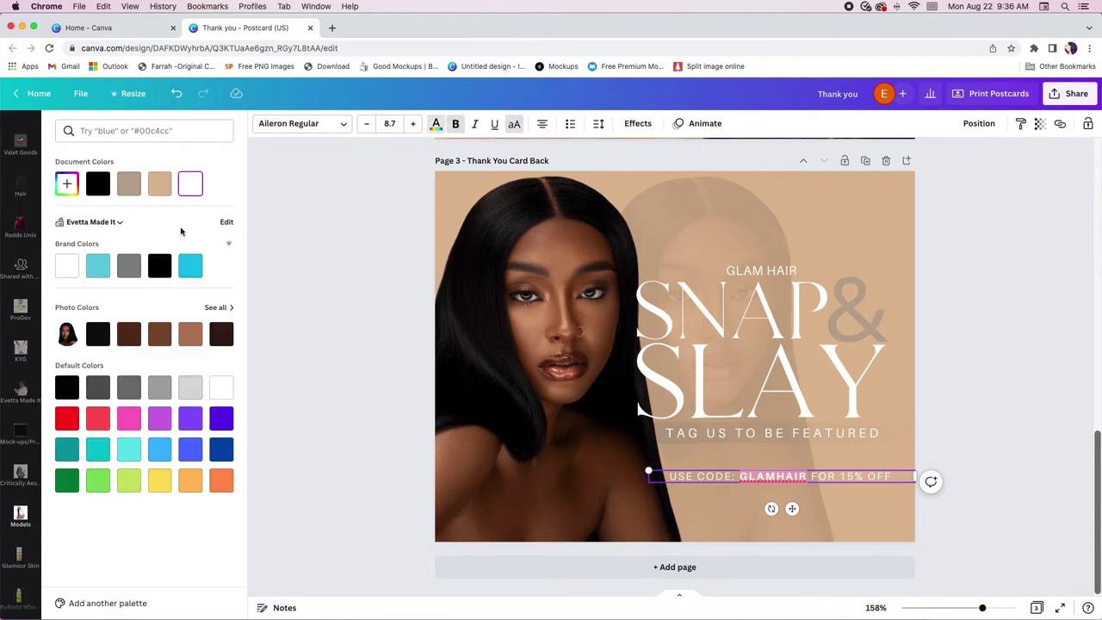
pyautogui.click(128, 183)
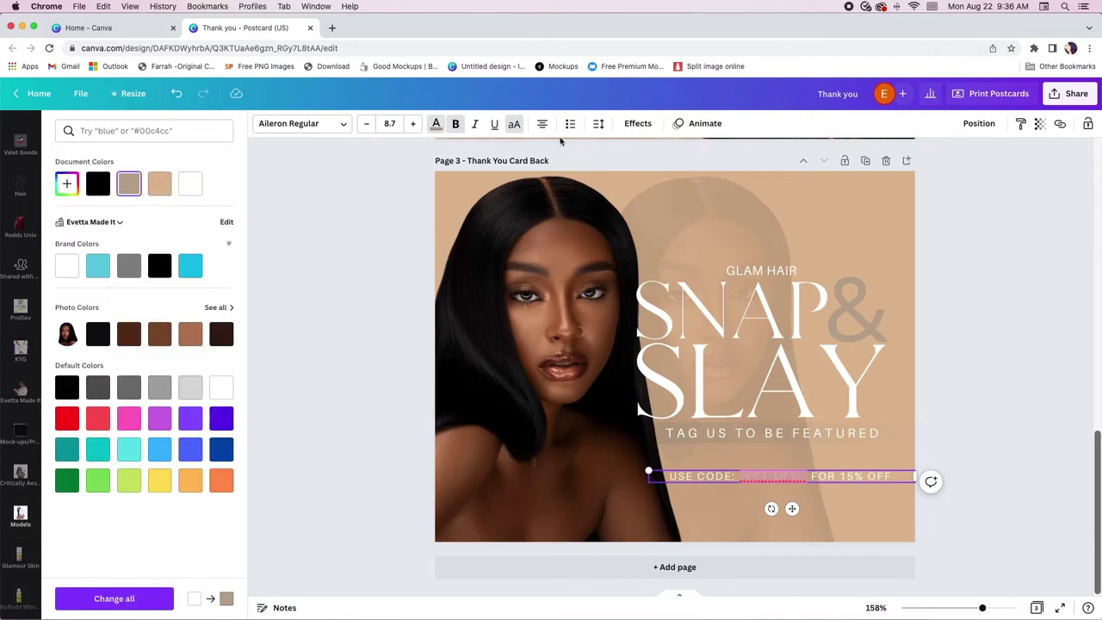
# Step: Apply the Lift effect to the discount line and colour all its text white
pyautogui.click(637, 123)
pyautogui.click(195, 218)
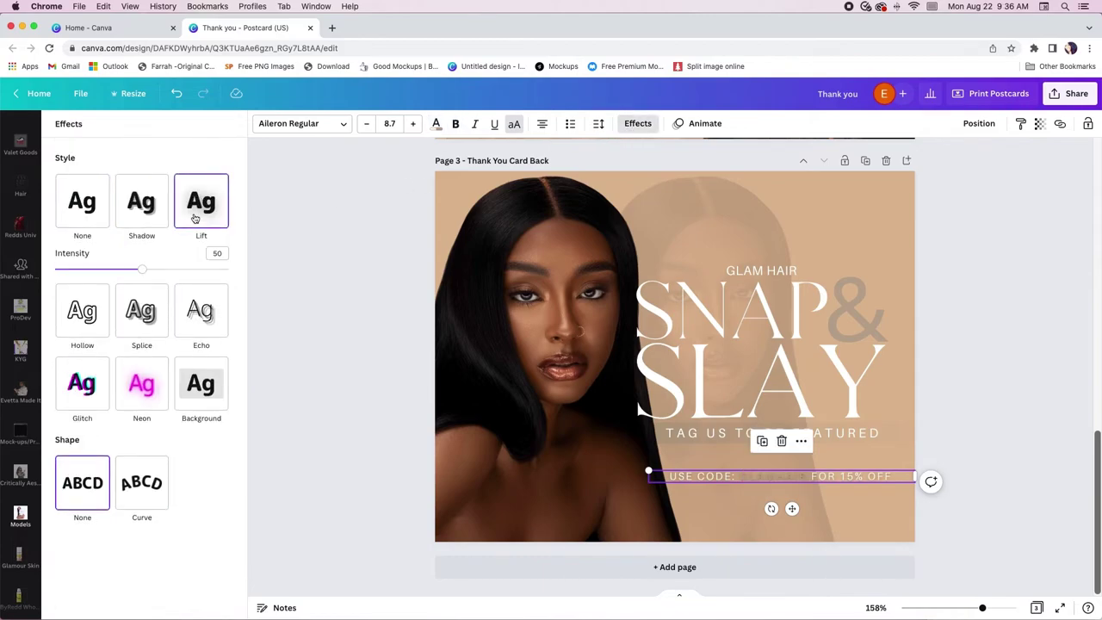
pyautogui.click(436, 123)
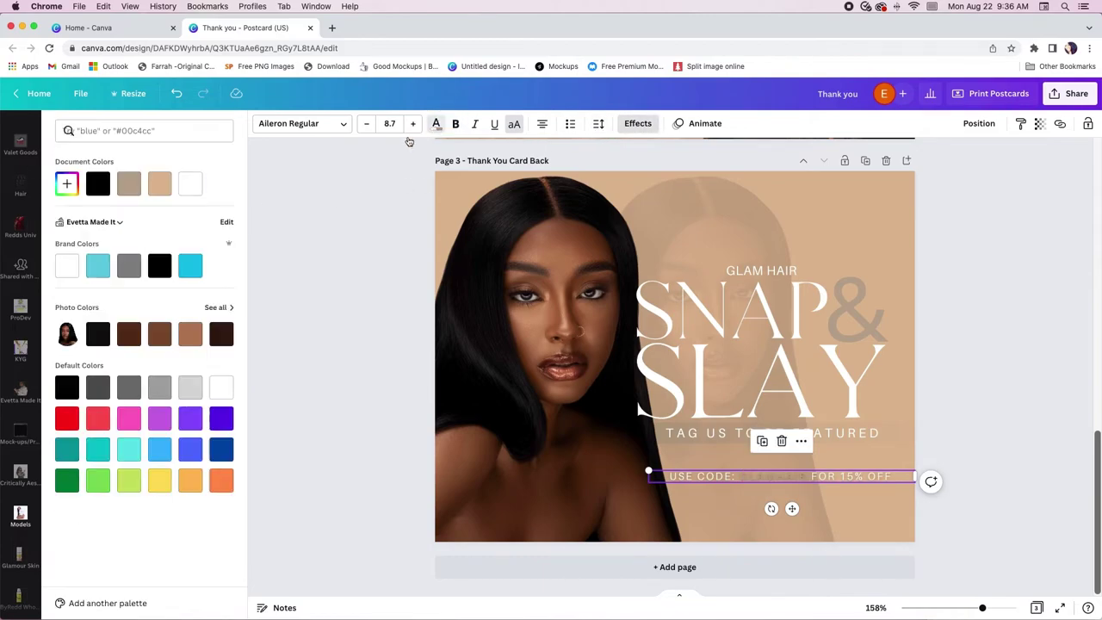
pyautogui.click(68, 265)
# Step: Move the discount line slightly up and left so it is centred beneath the tagline
pyautogui.press('Escape')
pyautogui.moveTo(792, 509); pyautogui.dragTo(782, 501)
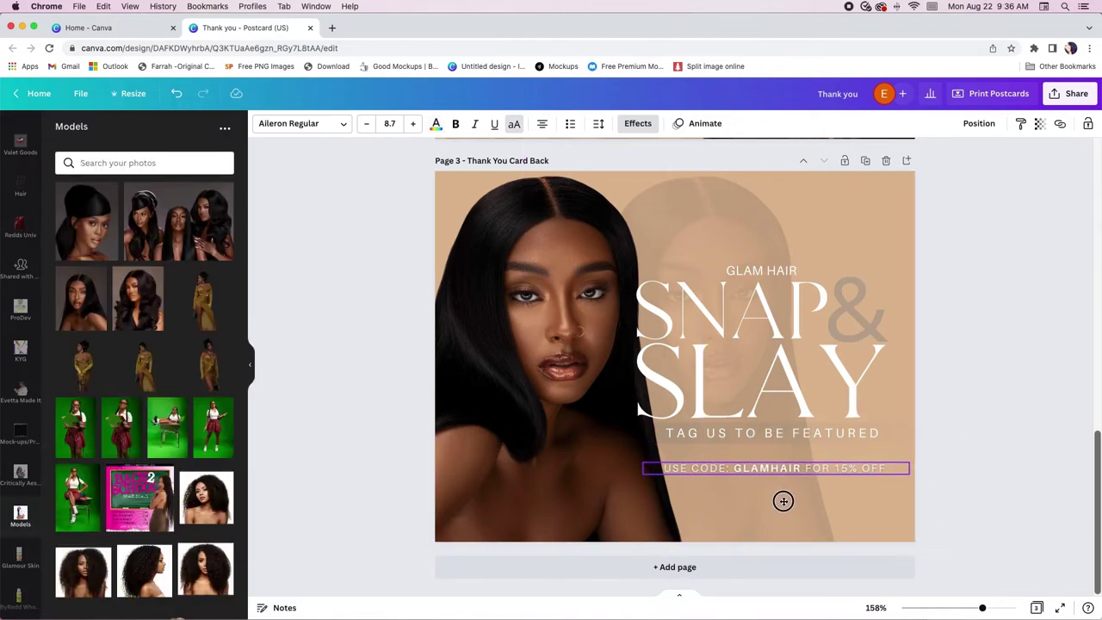
pyautogui.click(1040, 413)
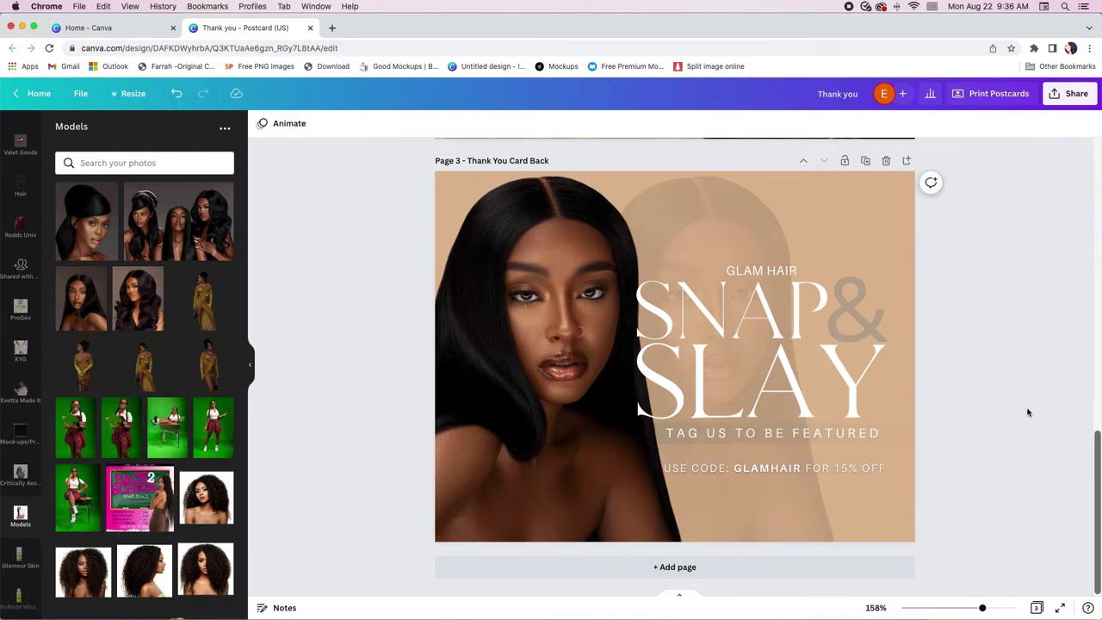
# Step: Generate a QR code from a URL for the Thank You Card Back using the QR Code app
pyautogui.scroll(-10, 32, 261)
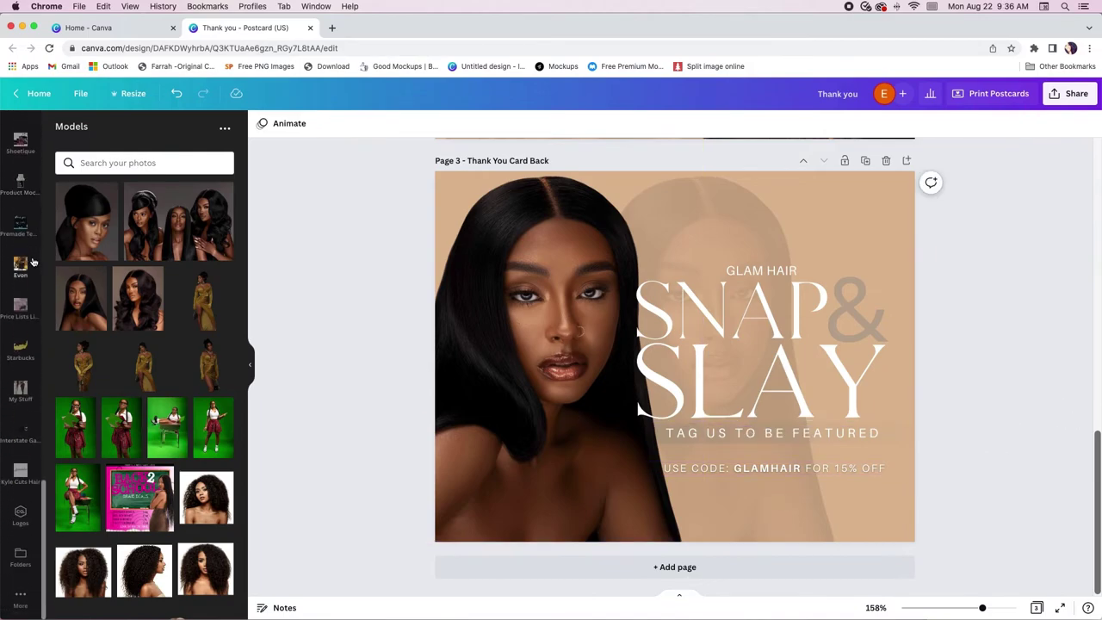
pyautogui.click(20, 599)
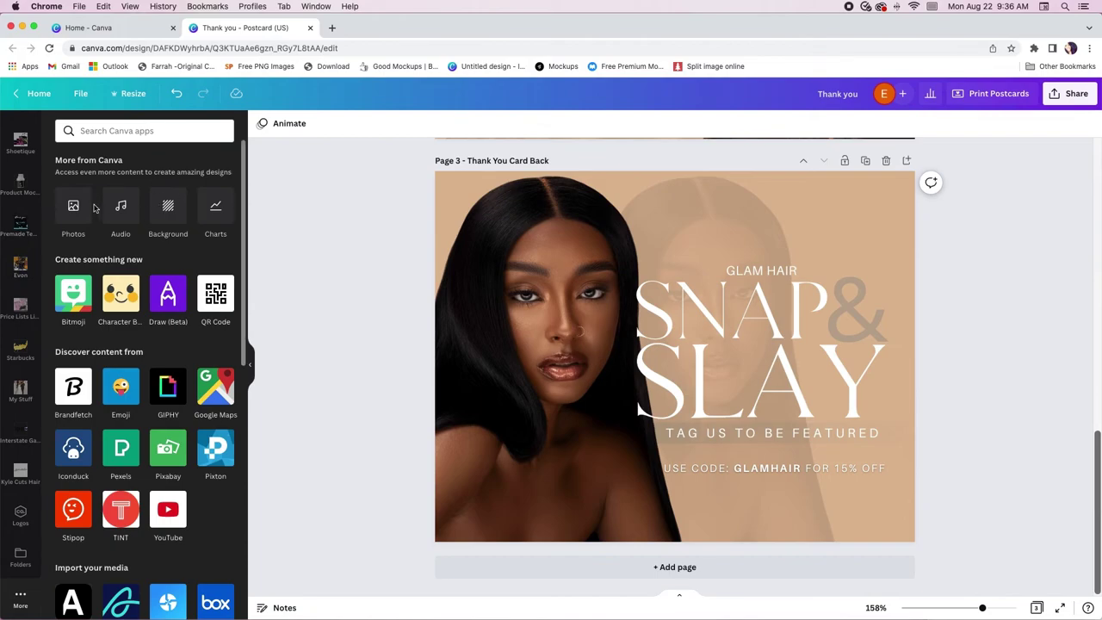
pyautogui.click(216, 294)
pyautogui.click(197, 221)
pyautogui.hotkey('ctrl', 'v')
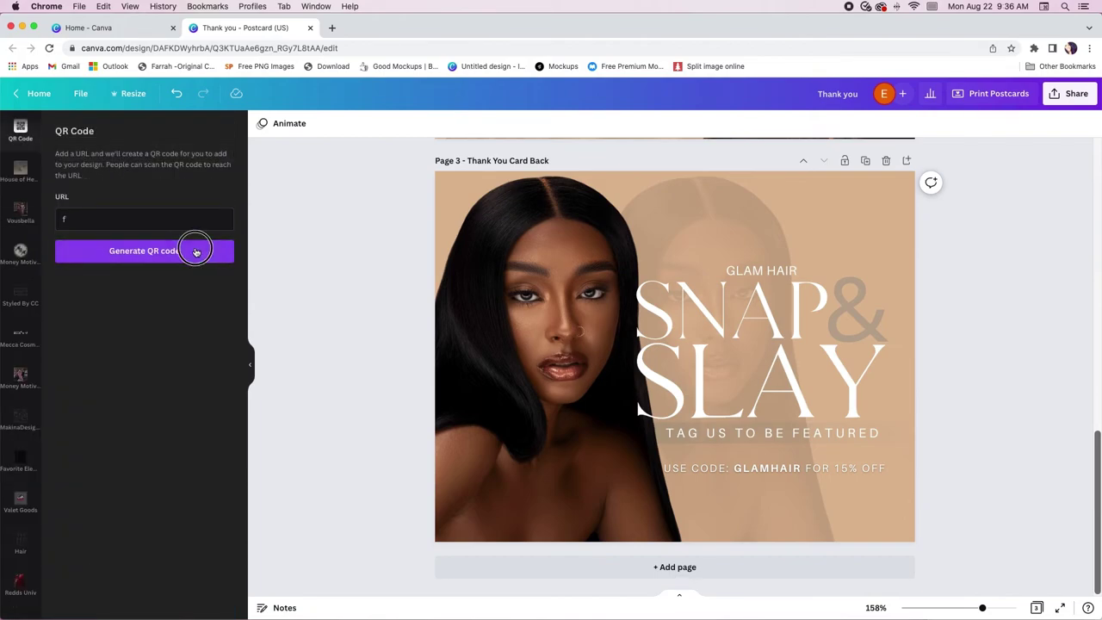
pyautogui.click(197, 248)
# Step: Shrink the QR code and place it in the card back's lower-right corner beneath the discount line
pyautogui.moveTo(675, 356); pyautogui.dragTo(565, 382)
pyautogui.moveTo(491, 302); pyautogui.dragTo(872, 511)
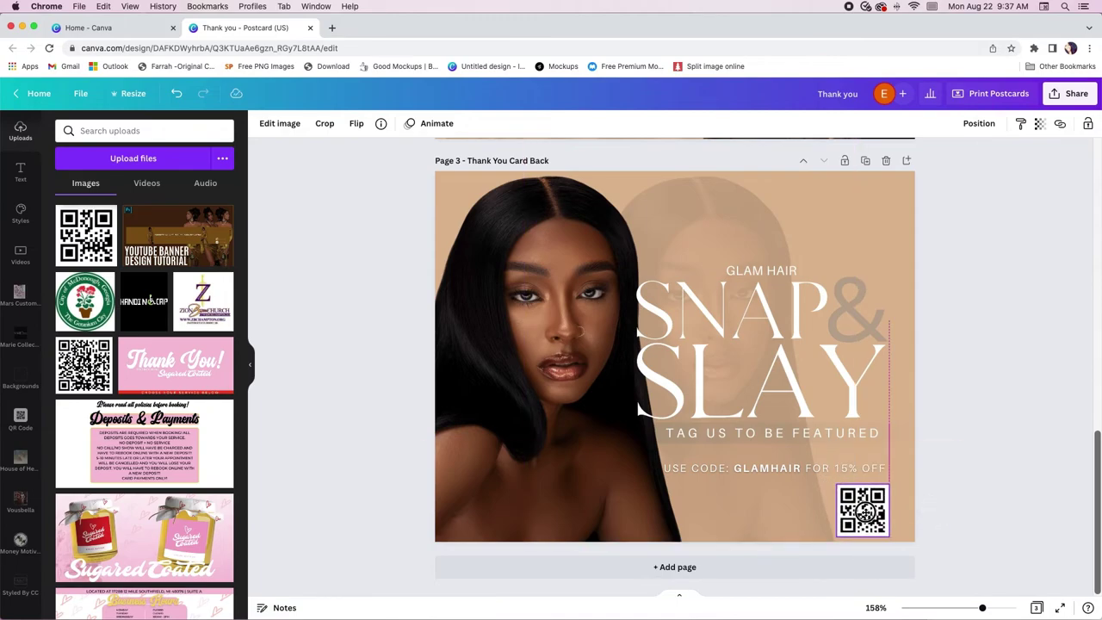
pyautogui.click(745, 510)
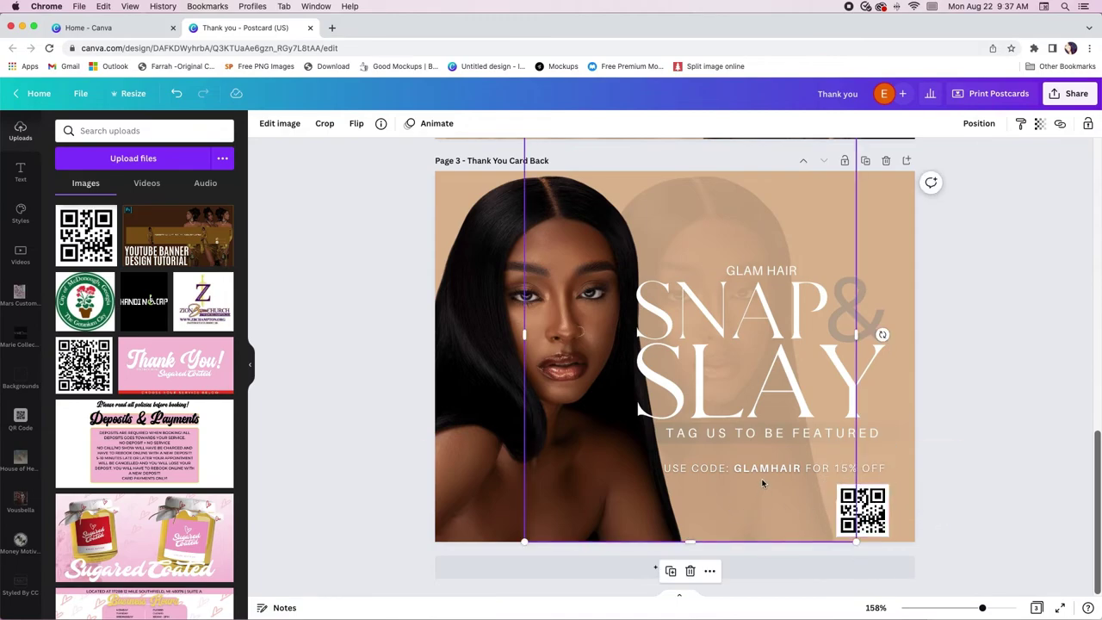
# Step: Duplicate the TAG US TO BE FEATURED tagline and place the copy near the card's bottom edge, beside the QR code
pyautogui.click(797, 434)
pyautogui.click(752, 396)
pyautogui.moveTo(775, 446); pyautogui.dragTo(767, 520)
# Step: Replace the copied tagline's text with SLAY AGAIN. SCAN HERE TO SHOP GLAM HAIR
pyautogui.moveTo(650, 522); pyautogui.dragTo(809, 519)
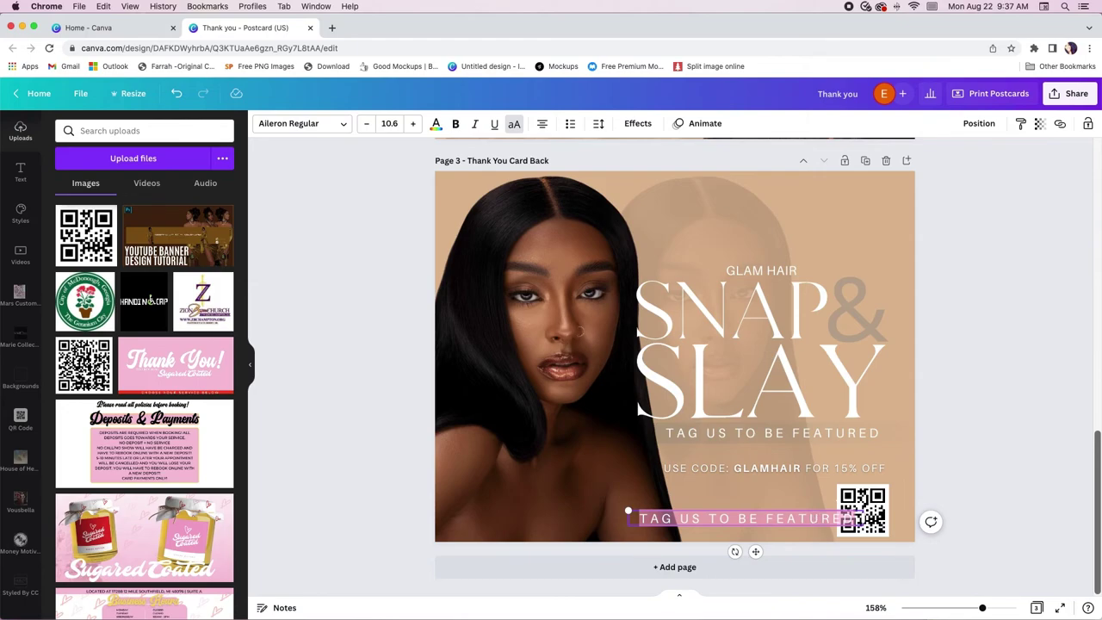
pyautogui.write('R')
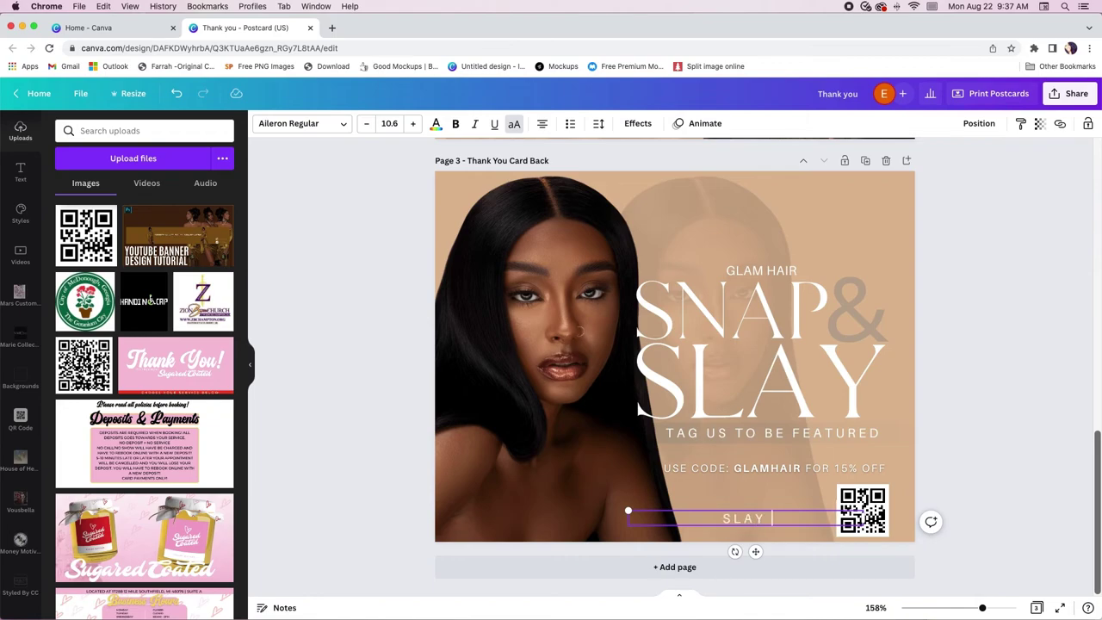
pyautogui.write('SLAY AGAIN. SCAN HERE')
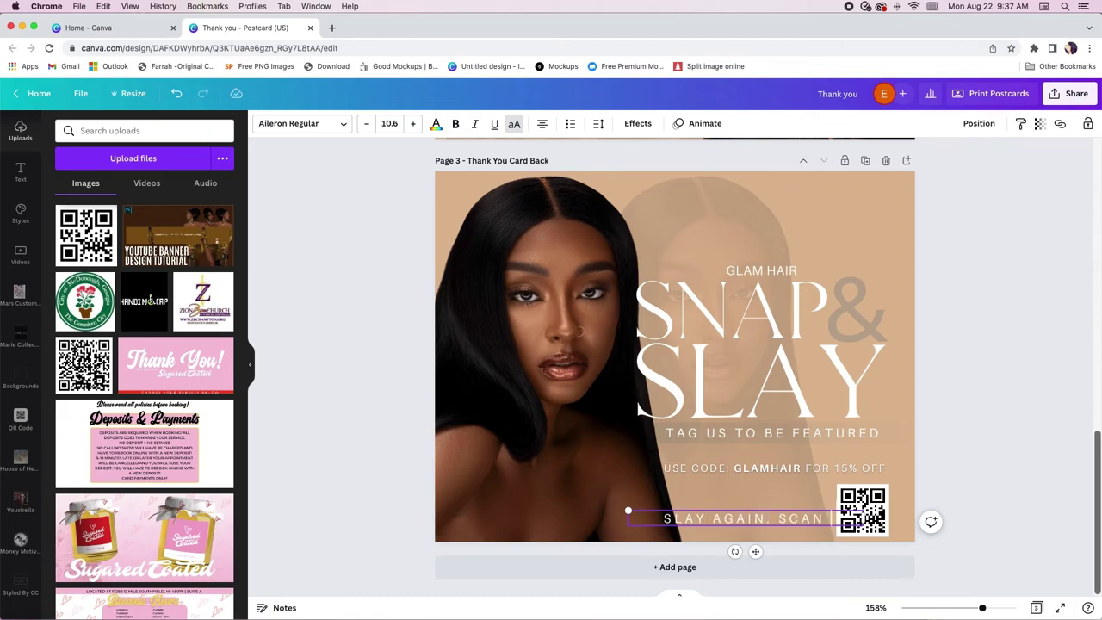
pyautogui.write(' TO')
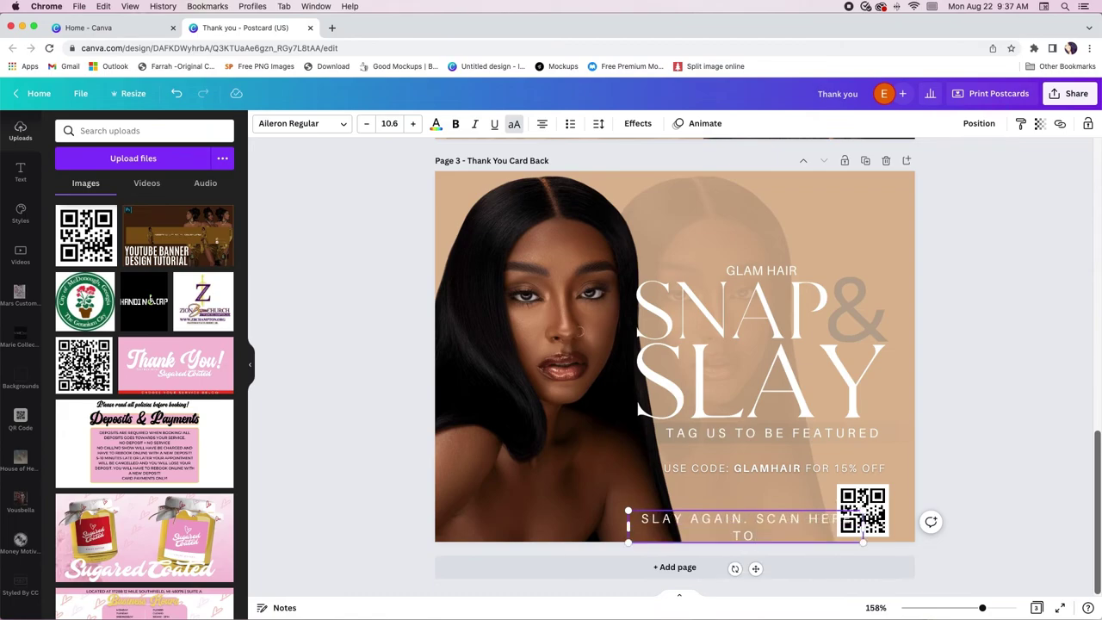
pyautogui.write(' SHOP GLAM HAIR')
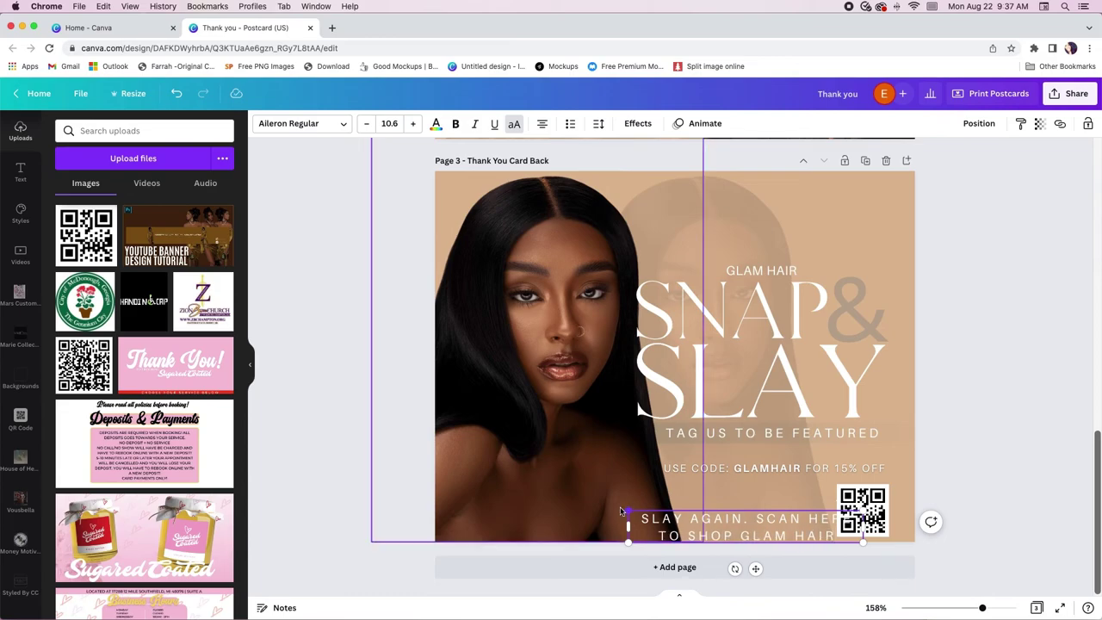
# Step: Widen the scan line's text box to fit one line, tighten its letter spacing and end the sentence with a period
pyautogui.moveTo(628, 522); pyautogui.dragTo(441, 519)
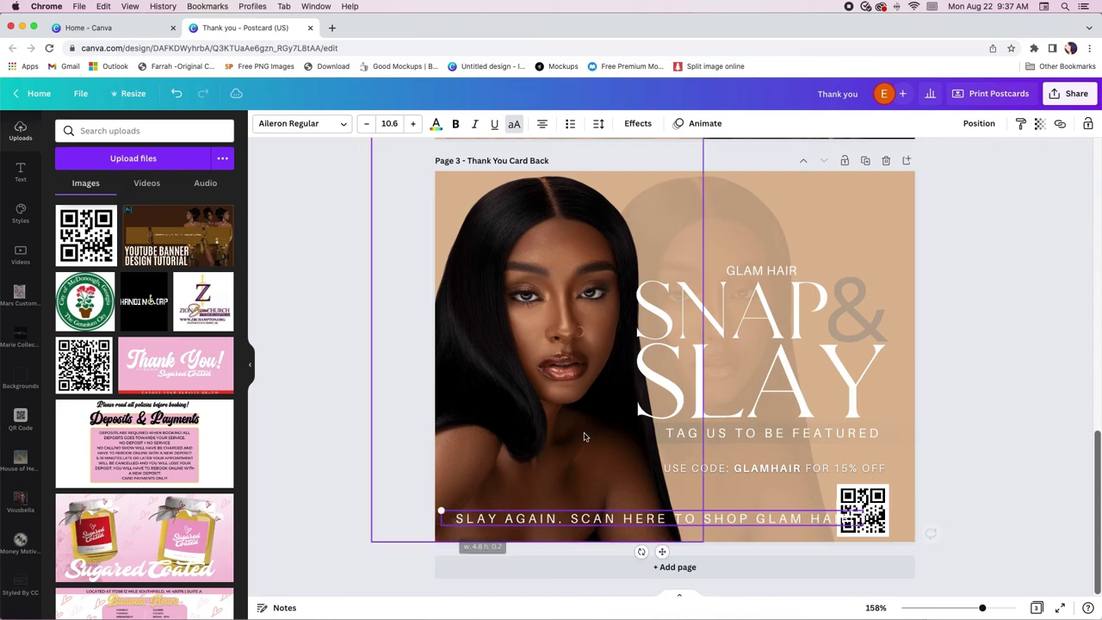
pyautogui.click(598, 123)
pyautogui.click(635, 175)
pyautogui.click(803, 519)
pyautogui.write('.')
# Step: Shrink the scan line and centre it beneath the discount line at the card's bottom edge, with a smaller QR code between them
pyautogui.moveTo(442, 511); pyautogui.dragTo(602, 517)
pyautogui.moveTo(742, 552); pyautogui.dragTo(783, 560)
pyautogui.moveTo(863, 508); pyautogui.dragTo(775, 498)
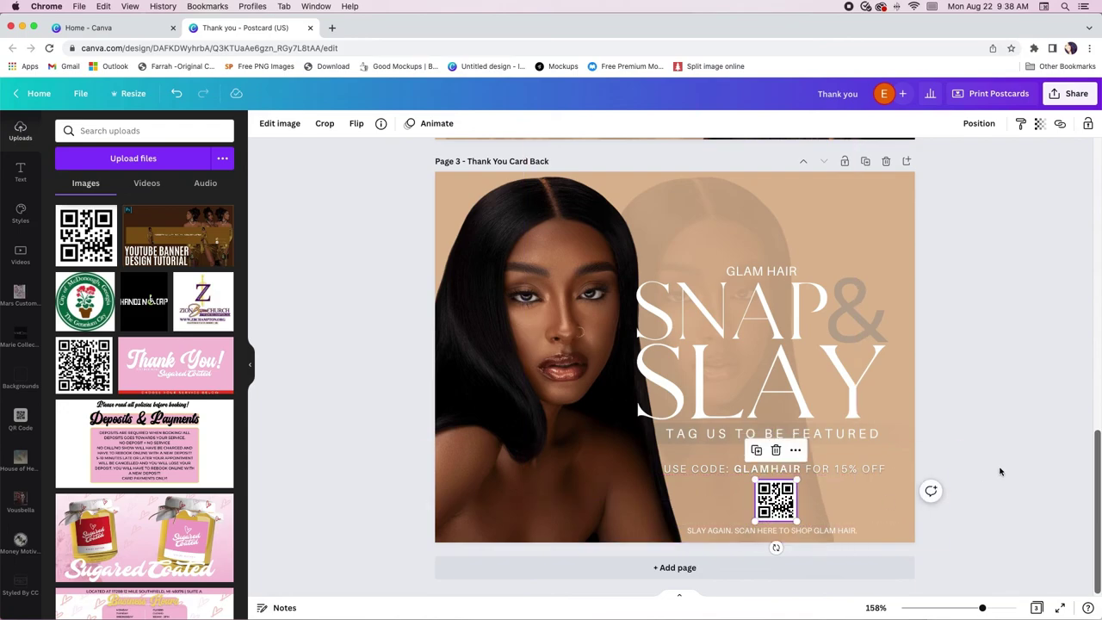
pyautogui.click(995, 472)
# Step: Review the finished card back, the card front and the colour swatch page with the side panel hidden
pyautogui.click(249, 364)
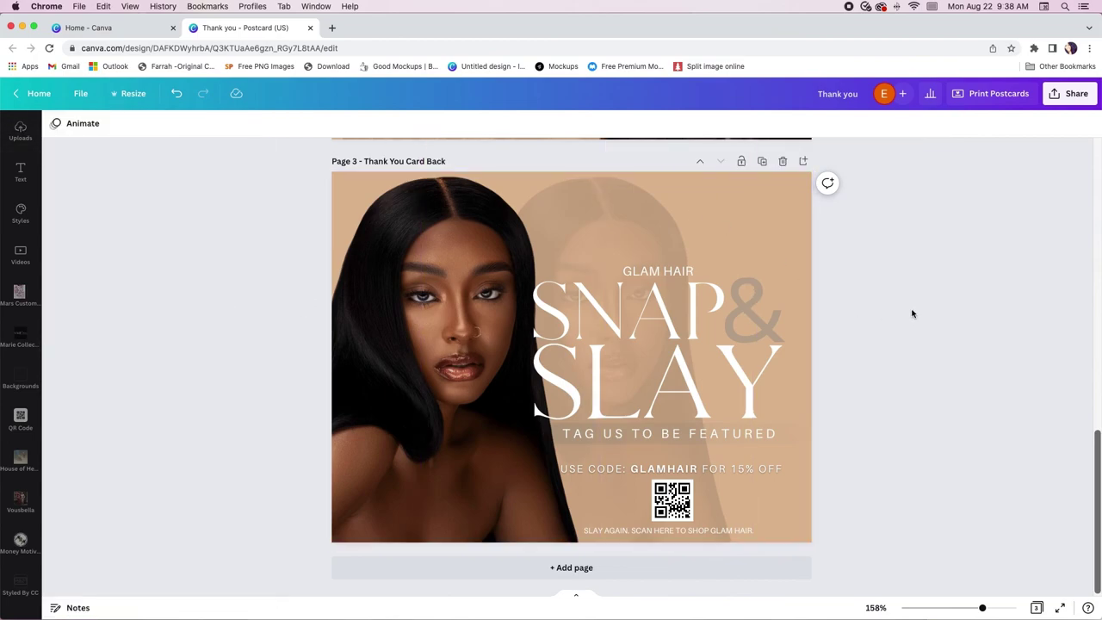
pyautogui.scroll(3, 978, 314)
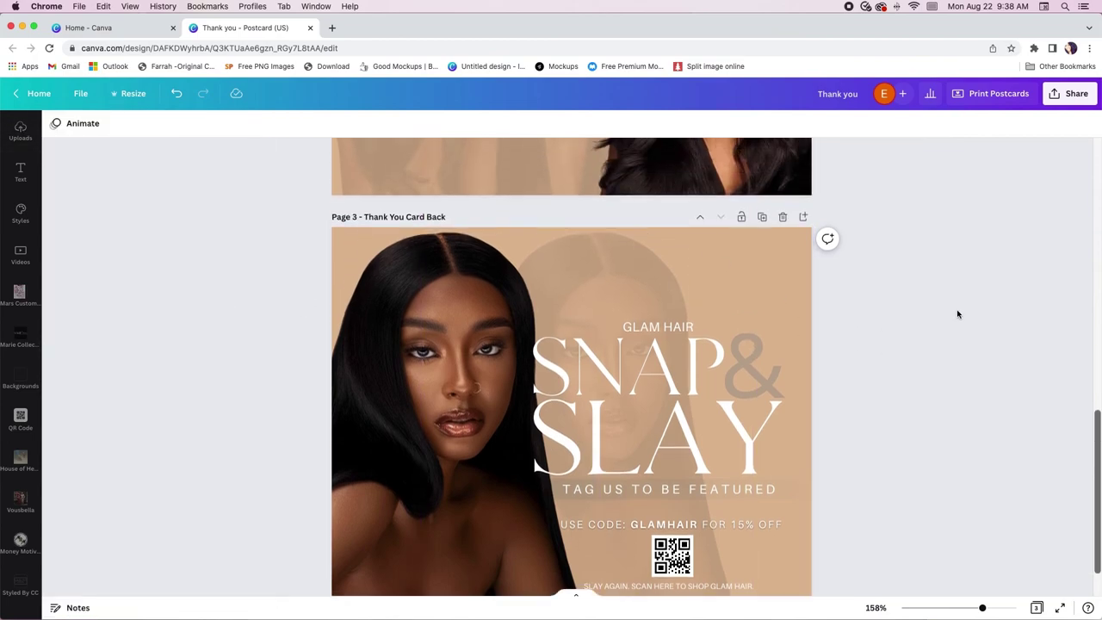
pyautogui.scroll(10, 958, 314)
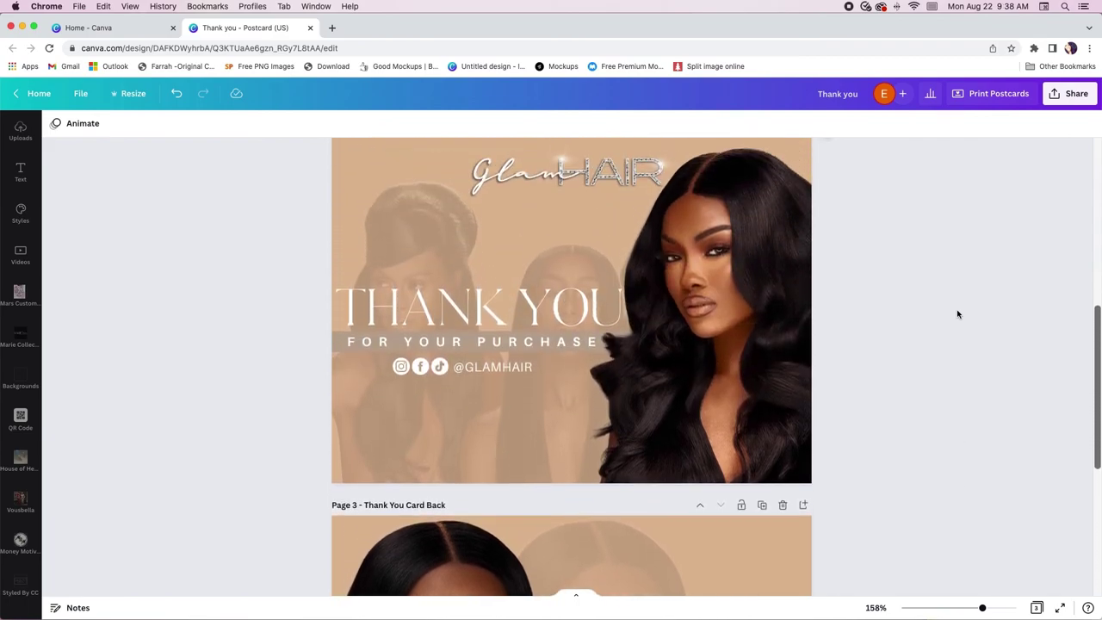
pyautogui.scroll(1, 958, 314)
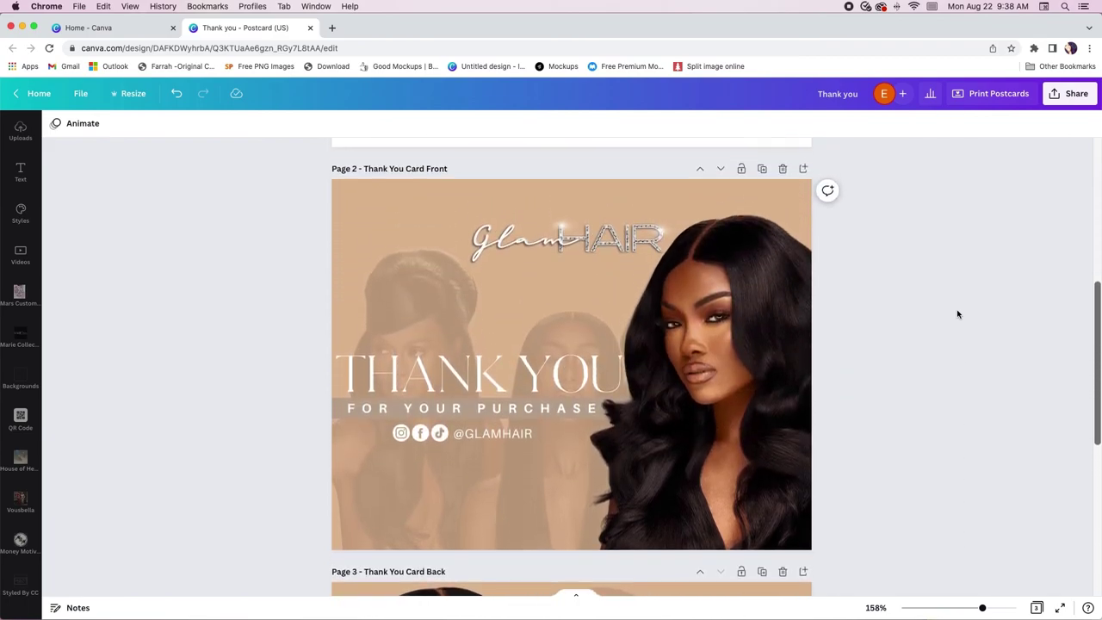
pyautogui.scroll(13, 957, 313)
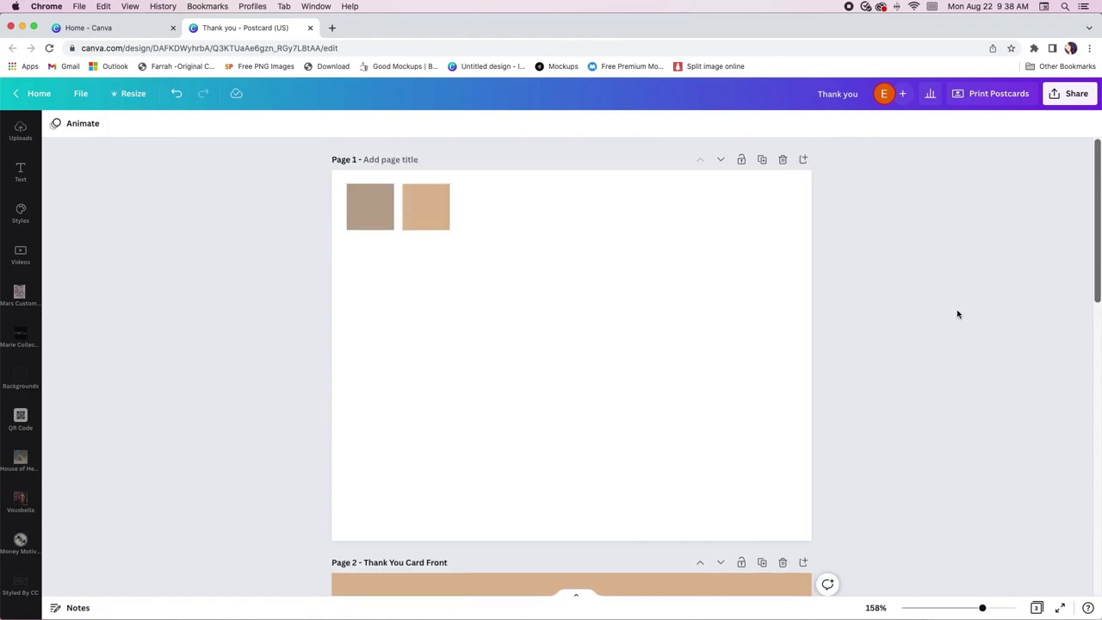